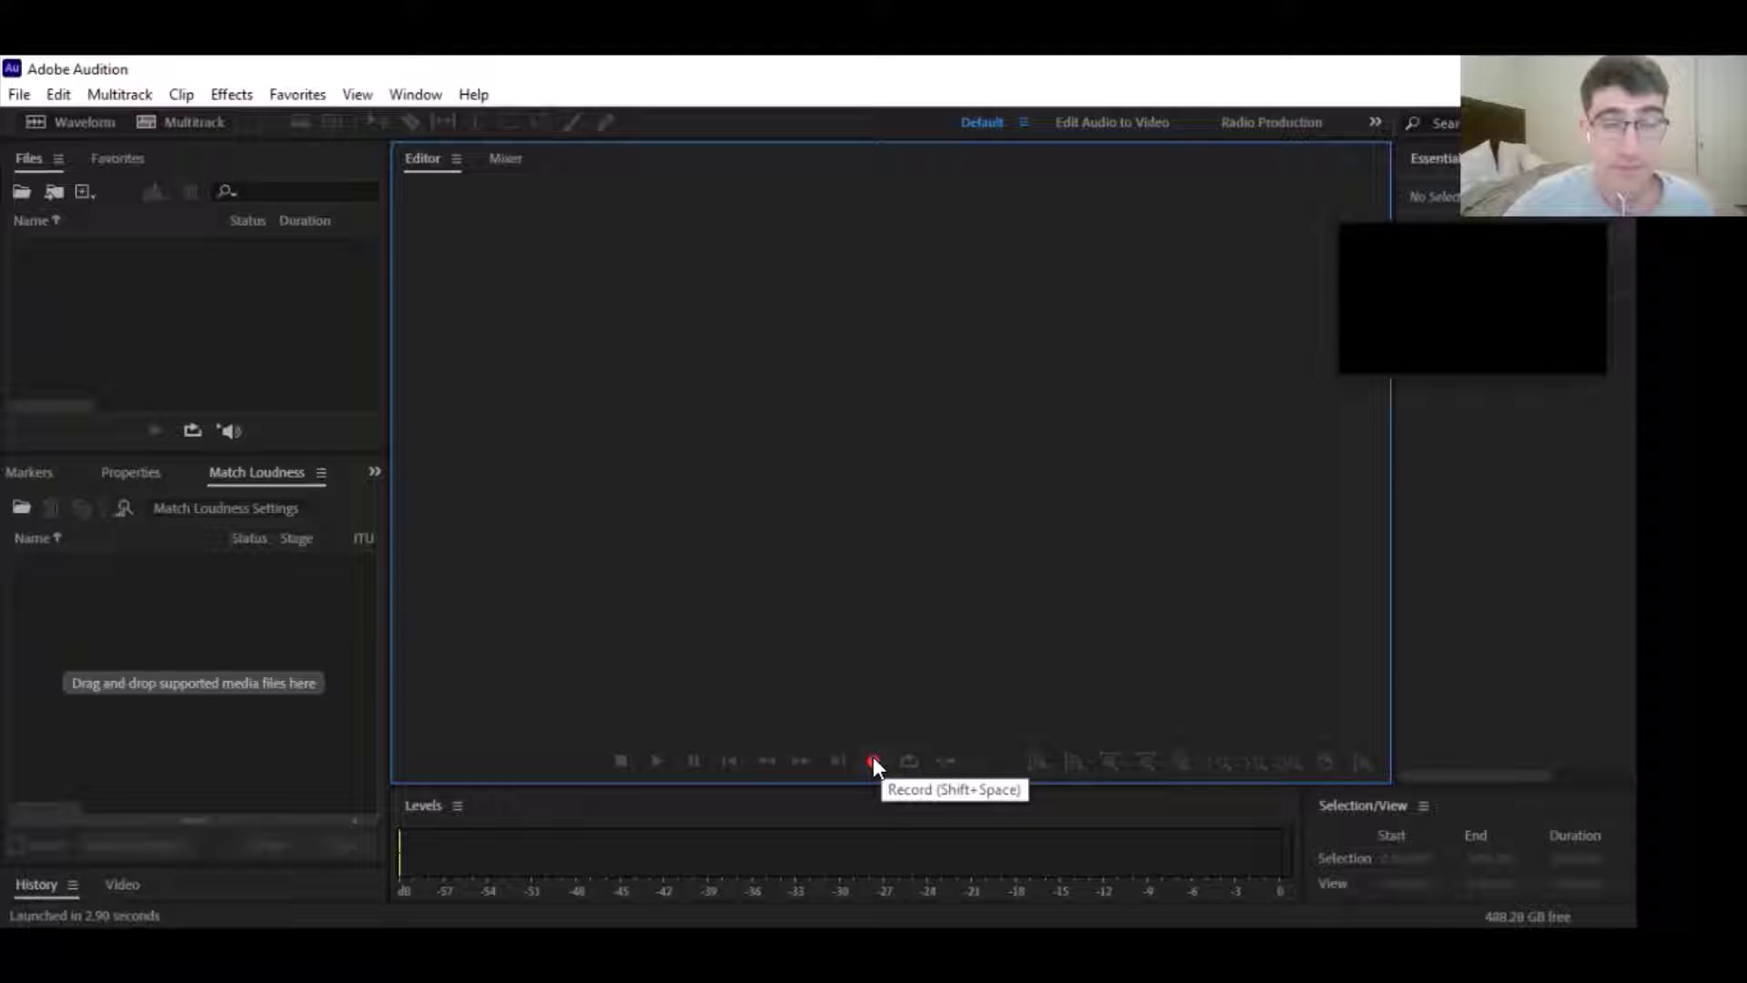
Create a mono 44100 Hz file named 'The audiobook podcast inrto-2' and begin recording into it
click(872, 759)
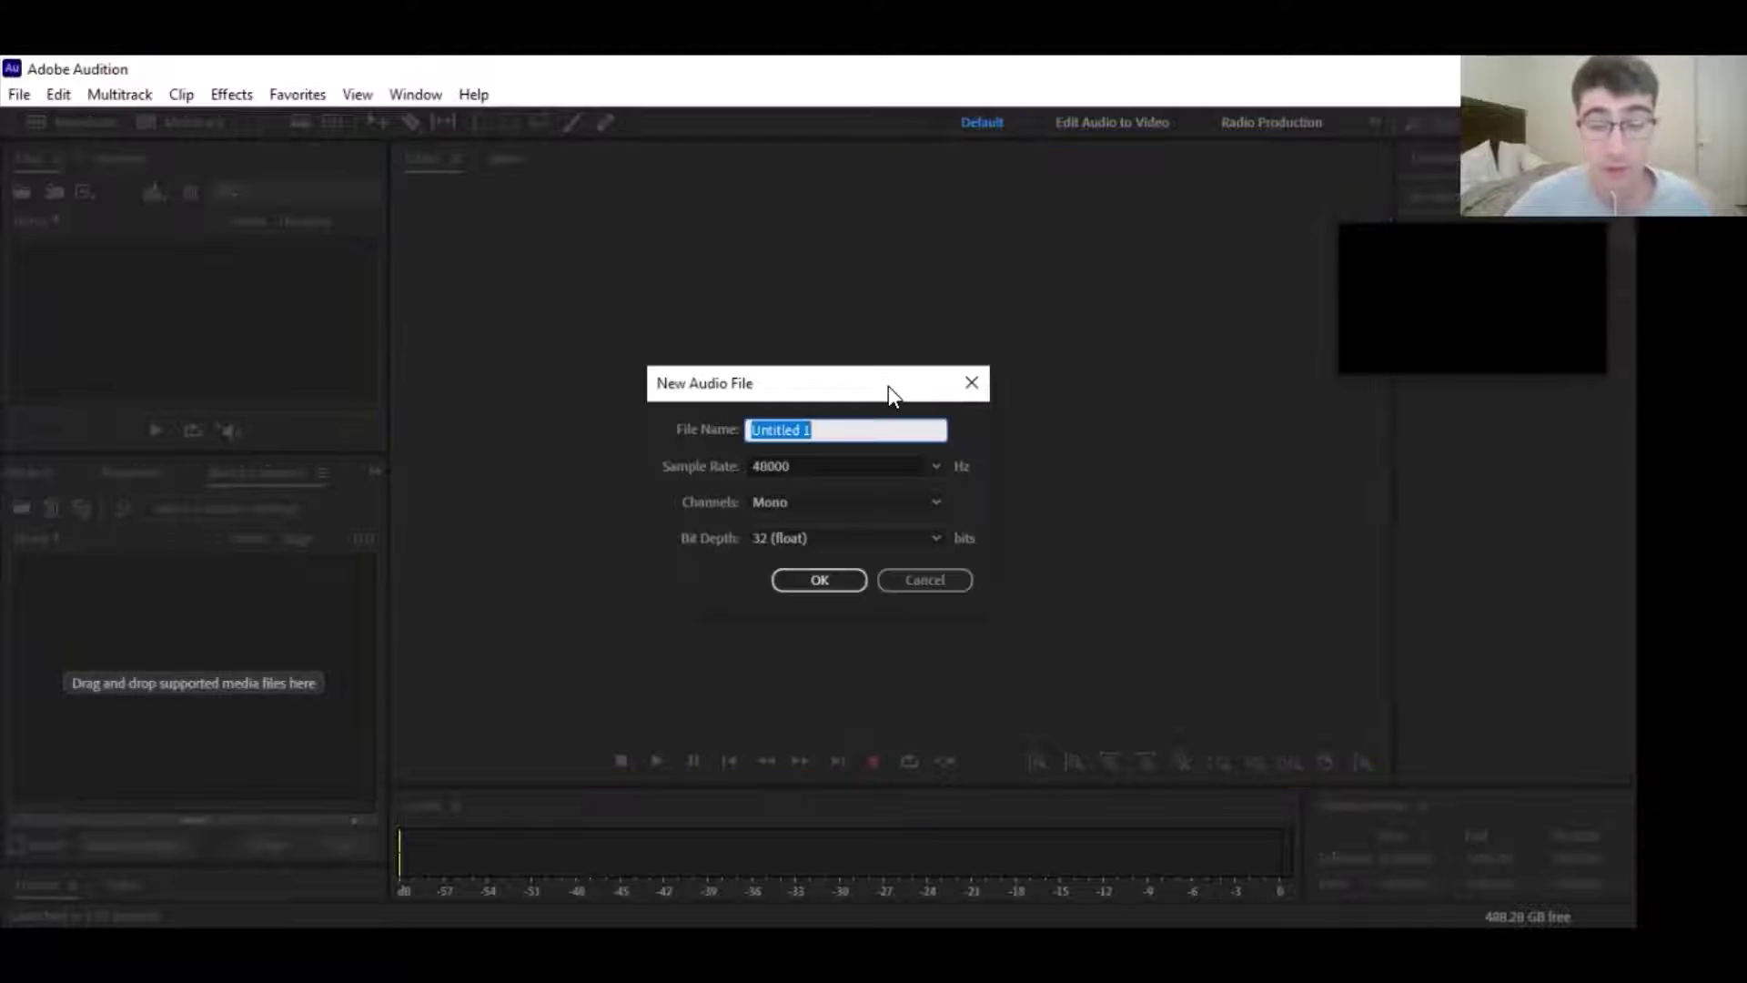
key(BackSpace)
text(The )
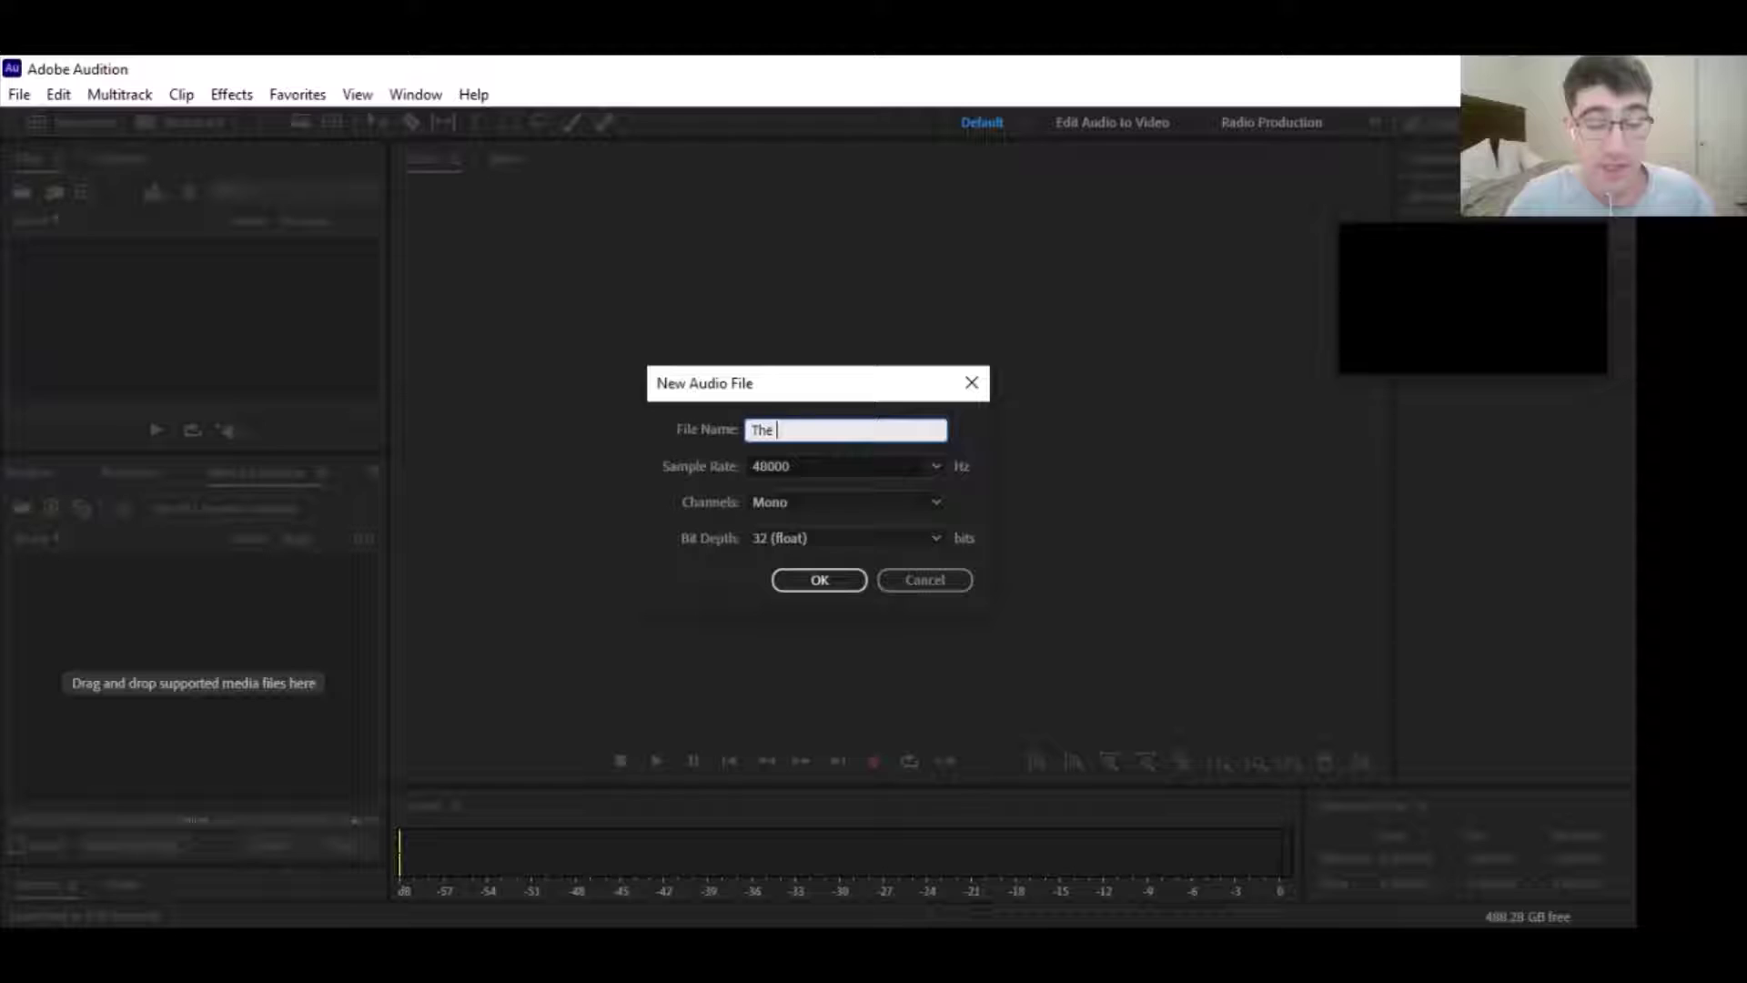
text(audiobook podca)
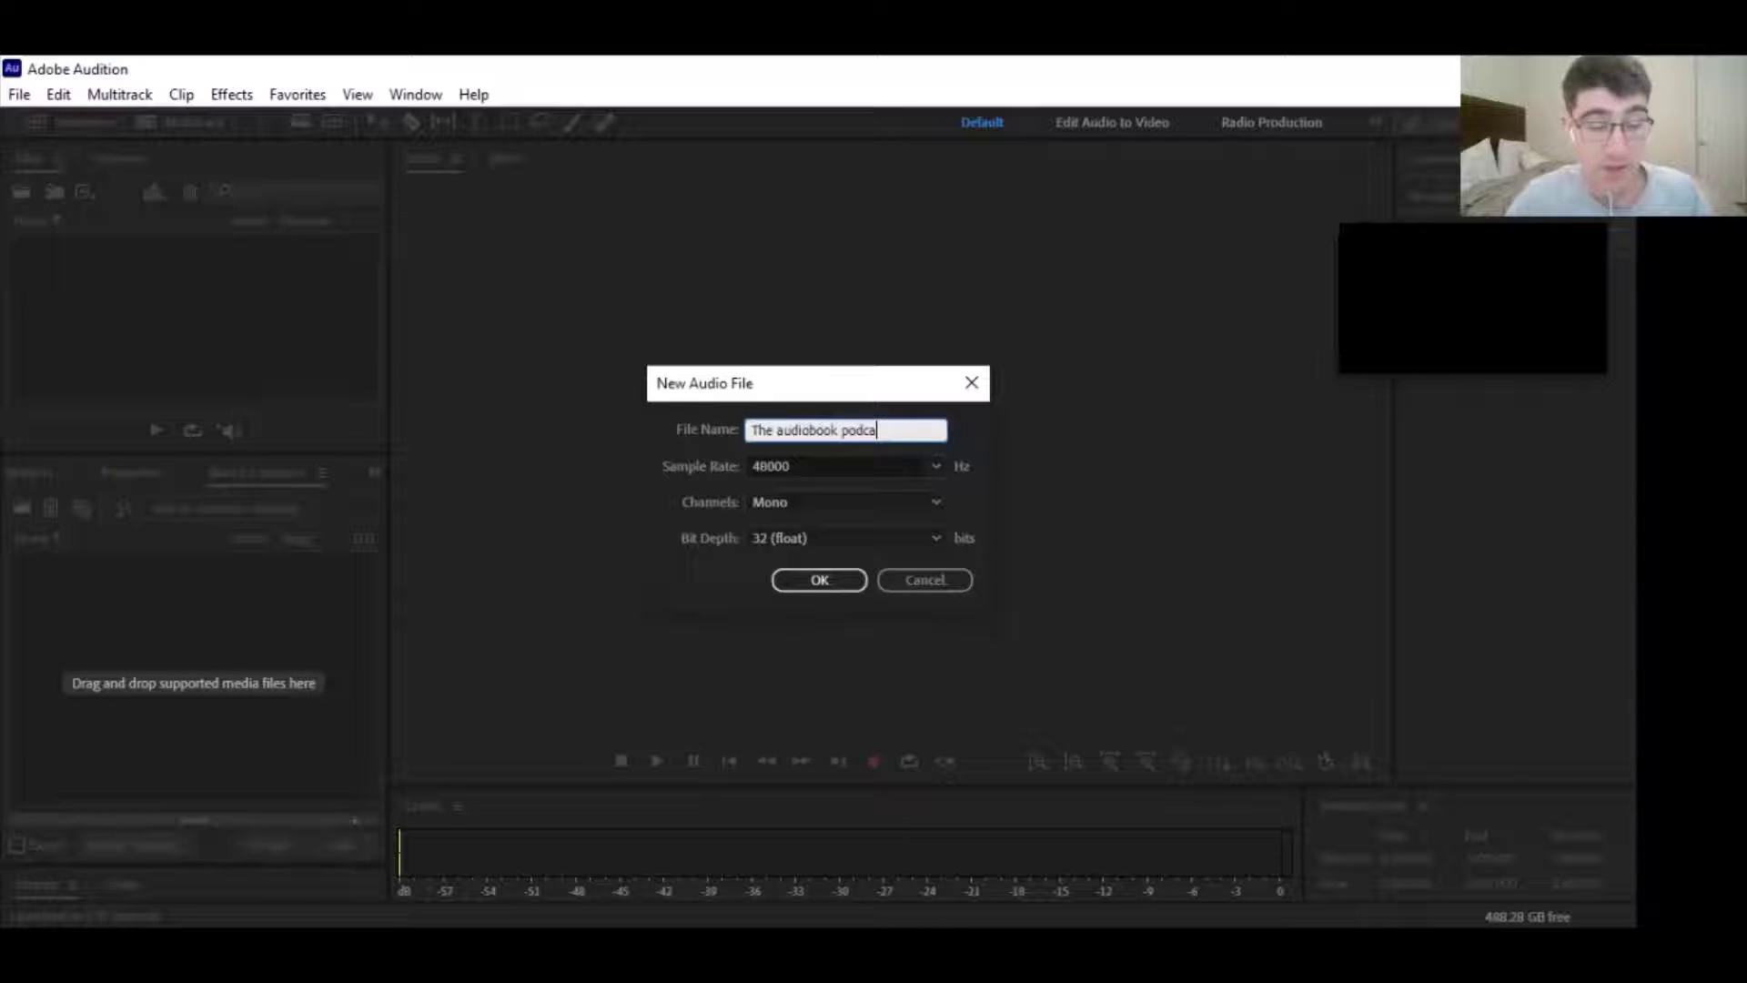
text(st inrto-2)
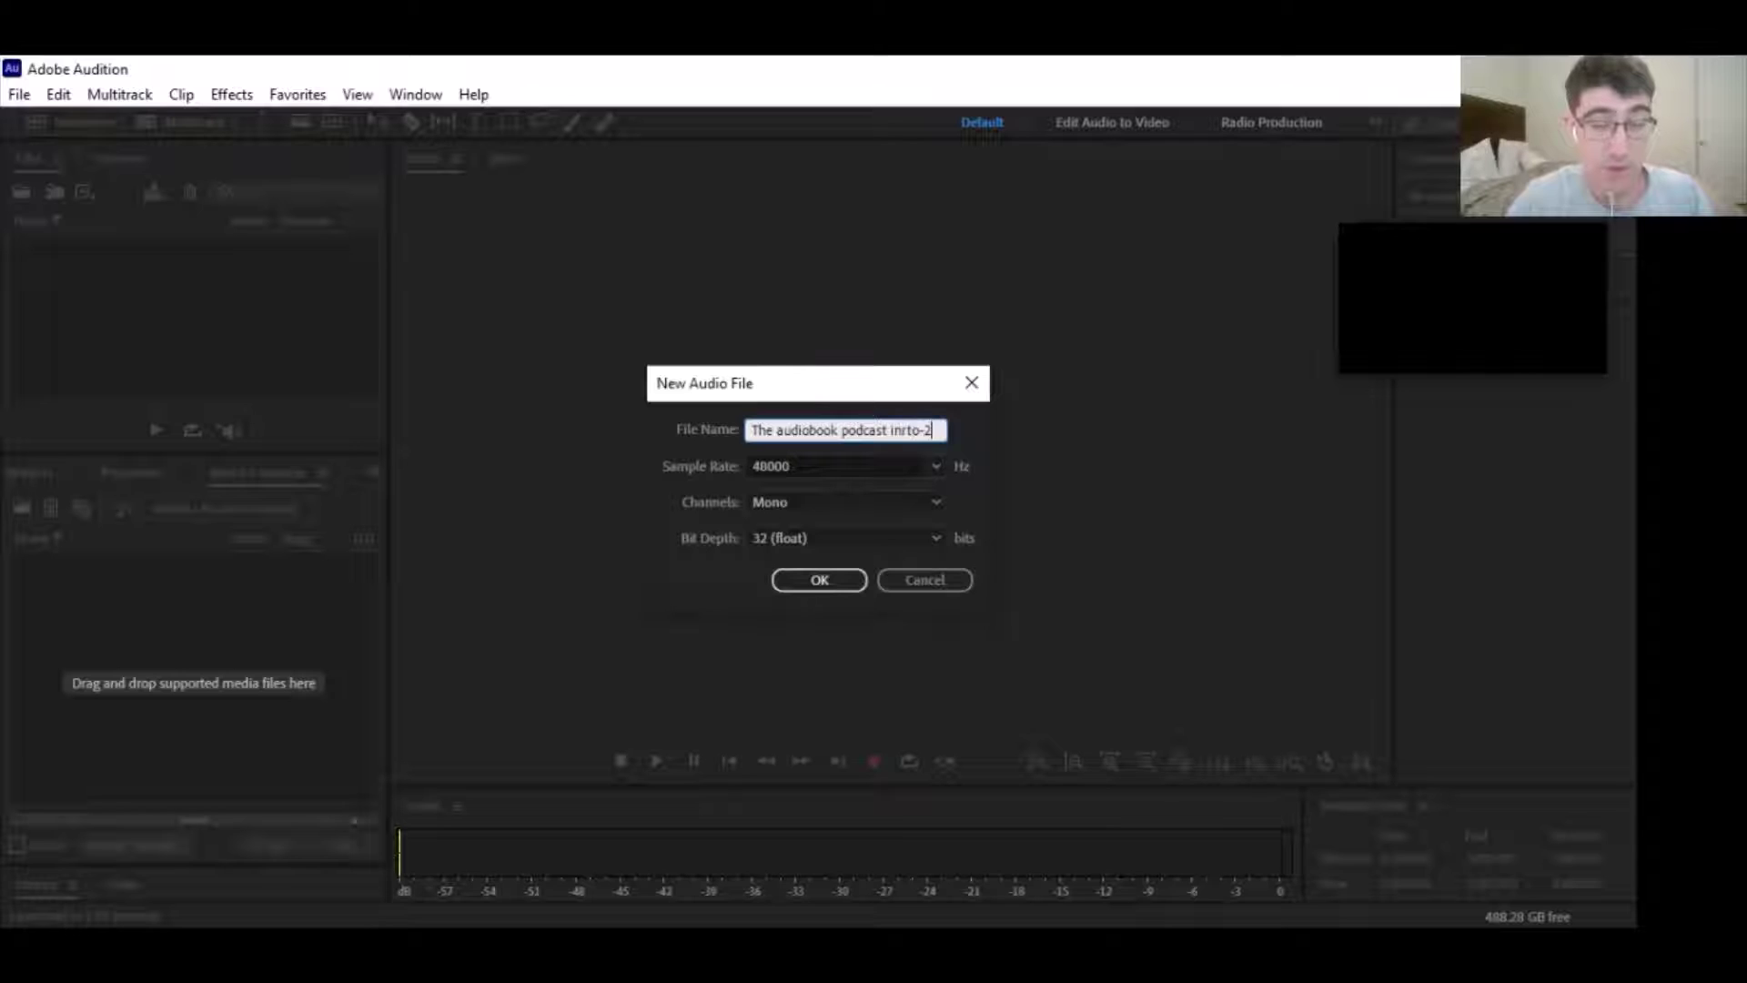
click(937, 466)
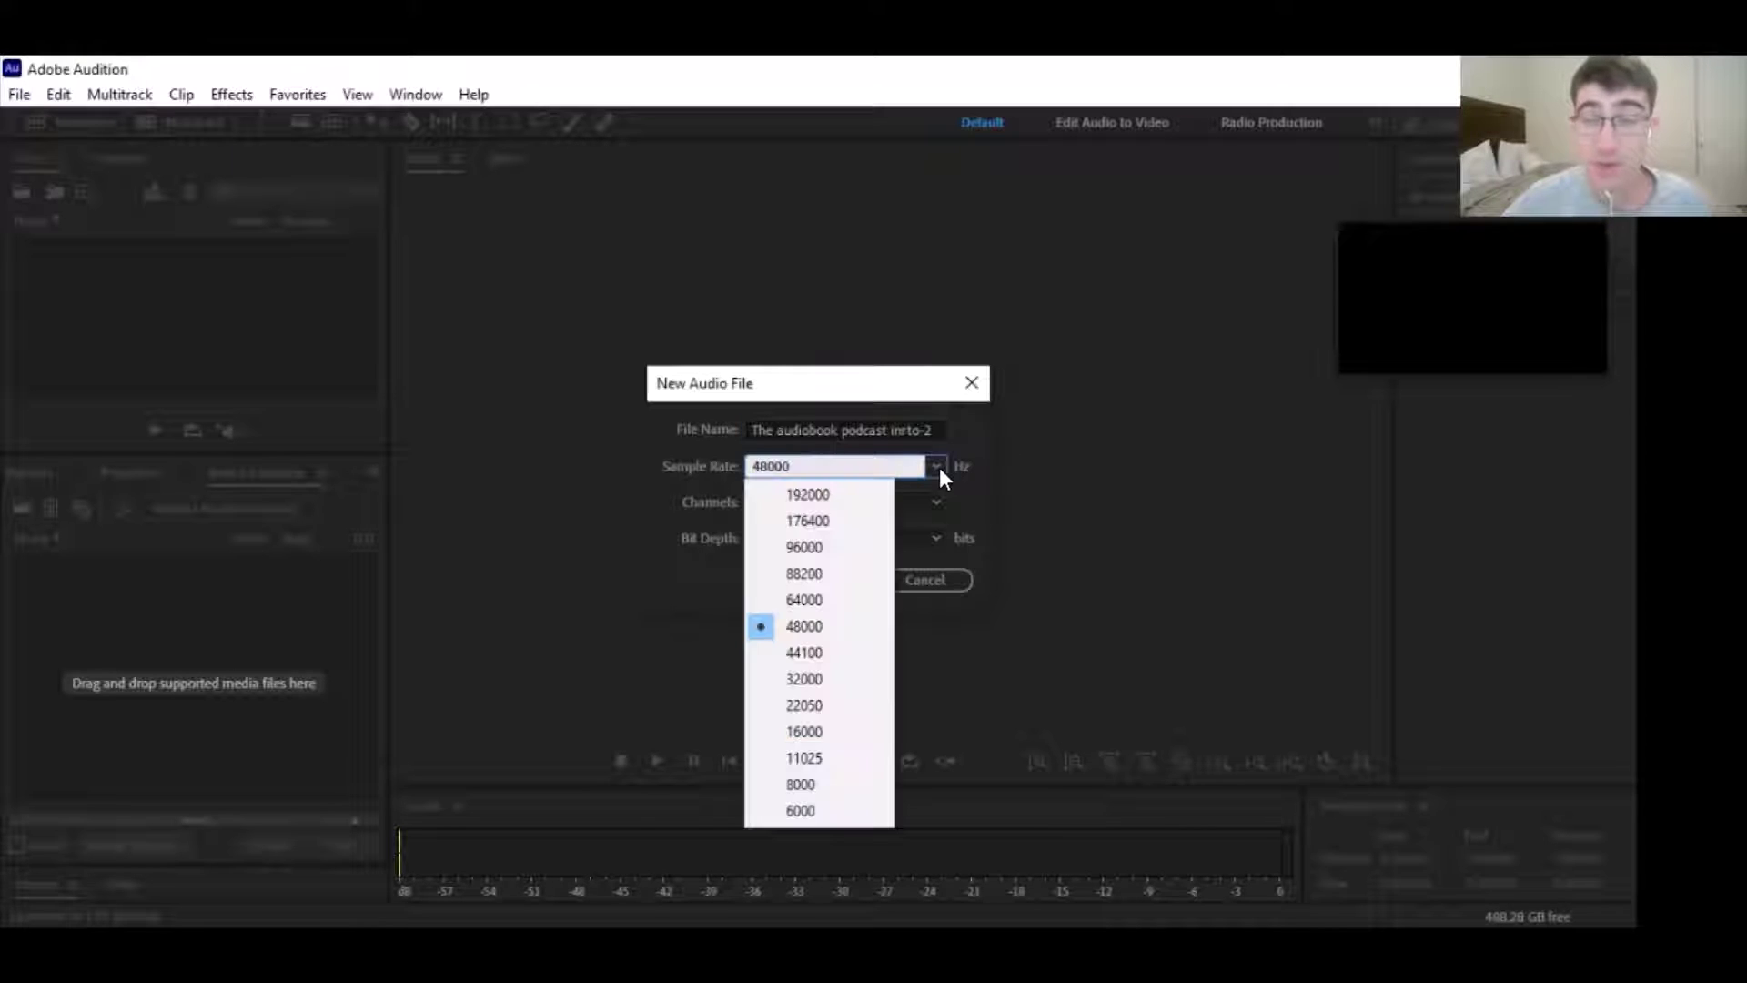
click(802, 652)
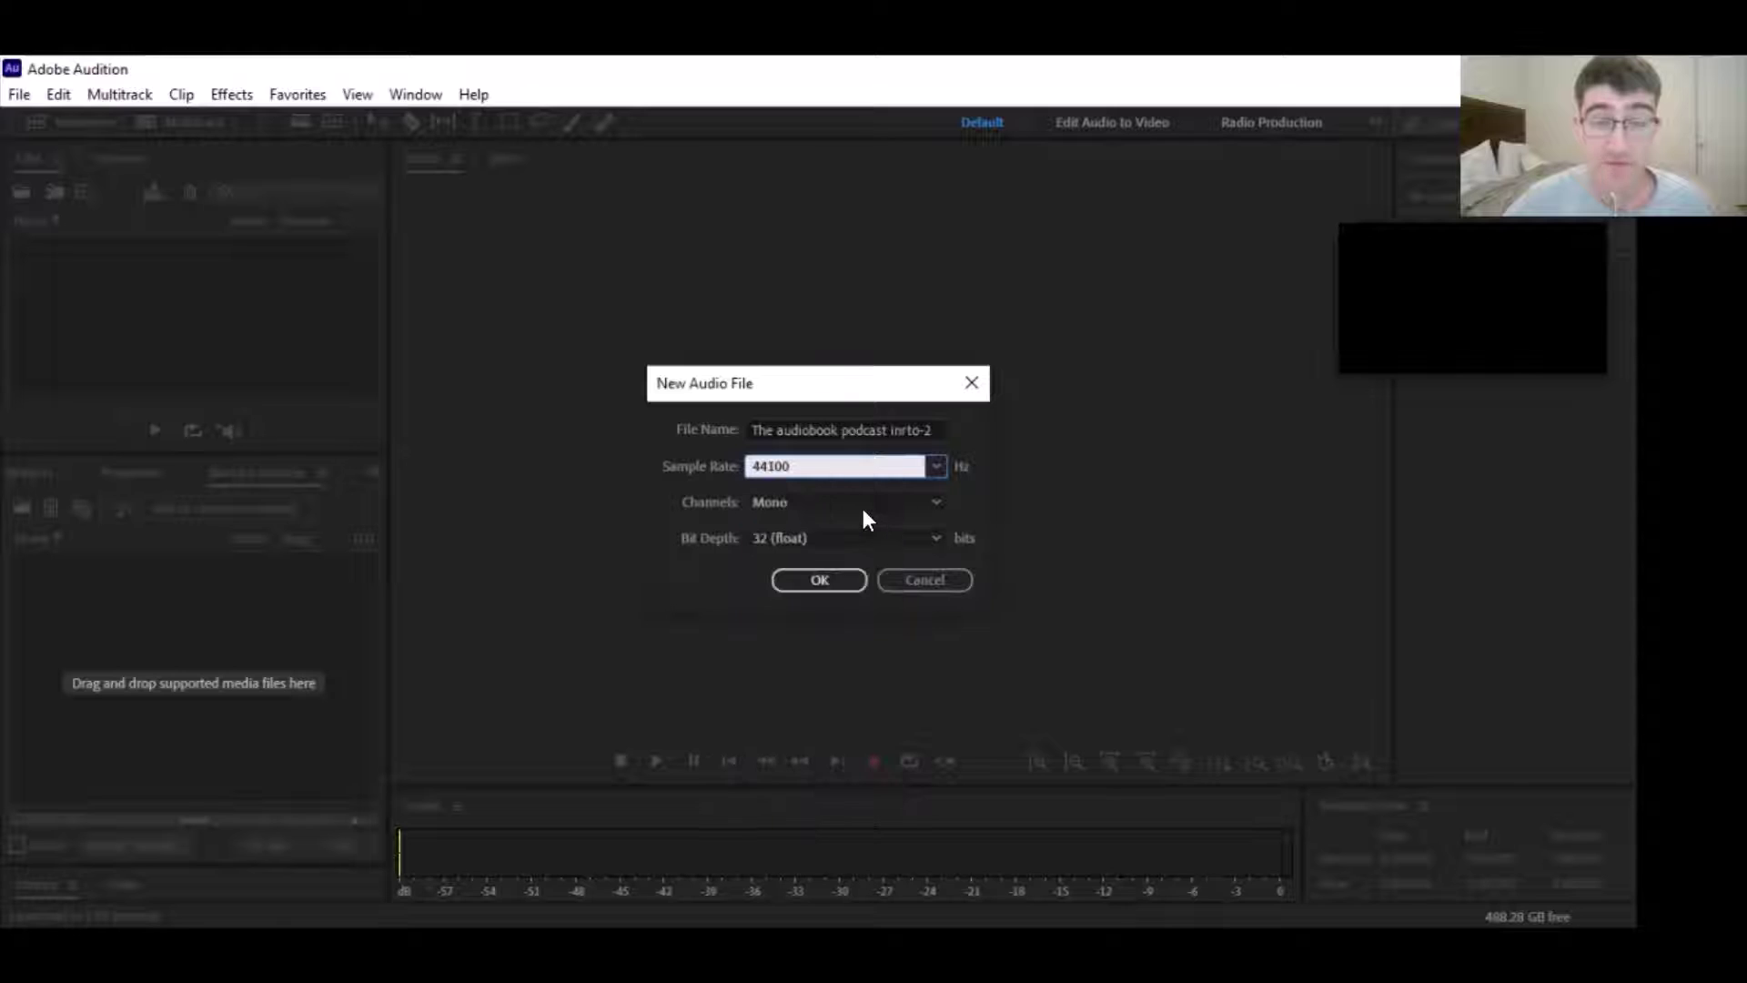
click(813, 580)
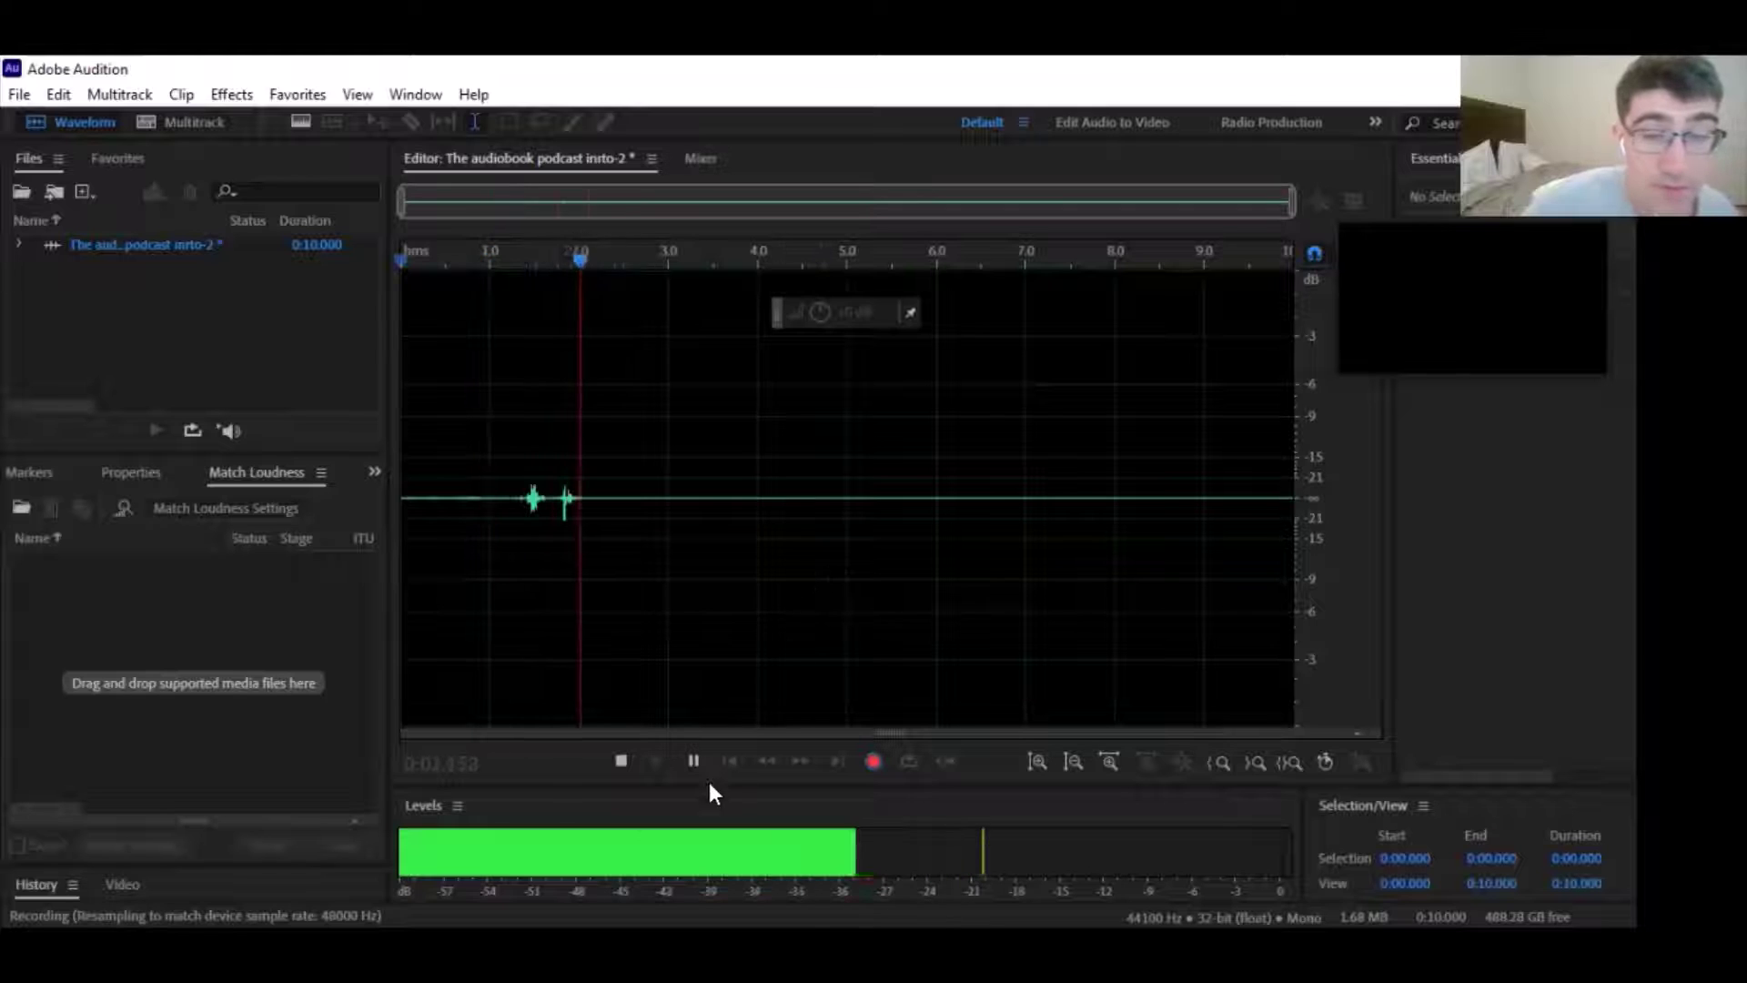
Undo the false-start take and record a fresh 32.8-second voice-over take
click(622, 761)
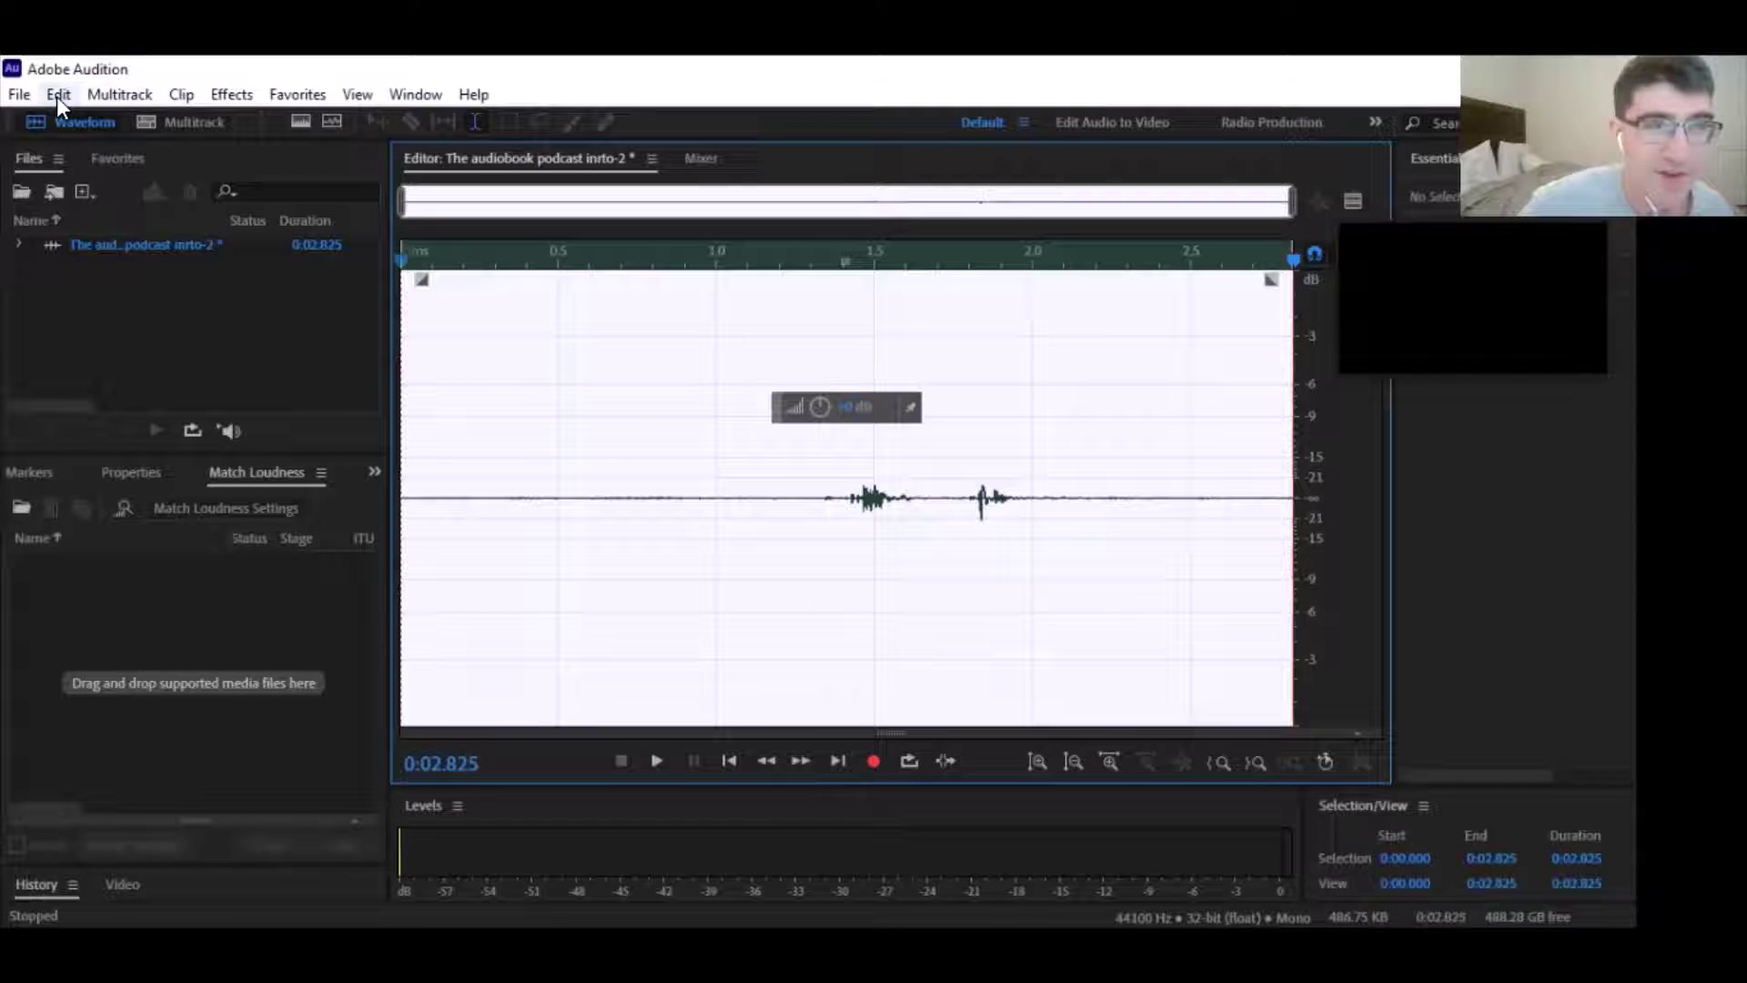
click(56, 94)
click(145, 122)
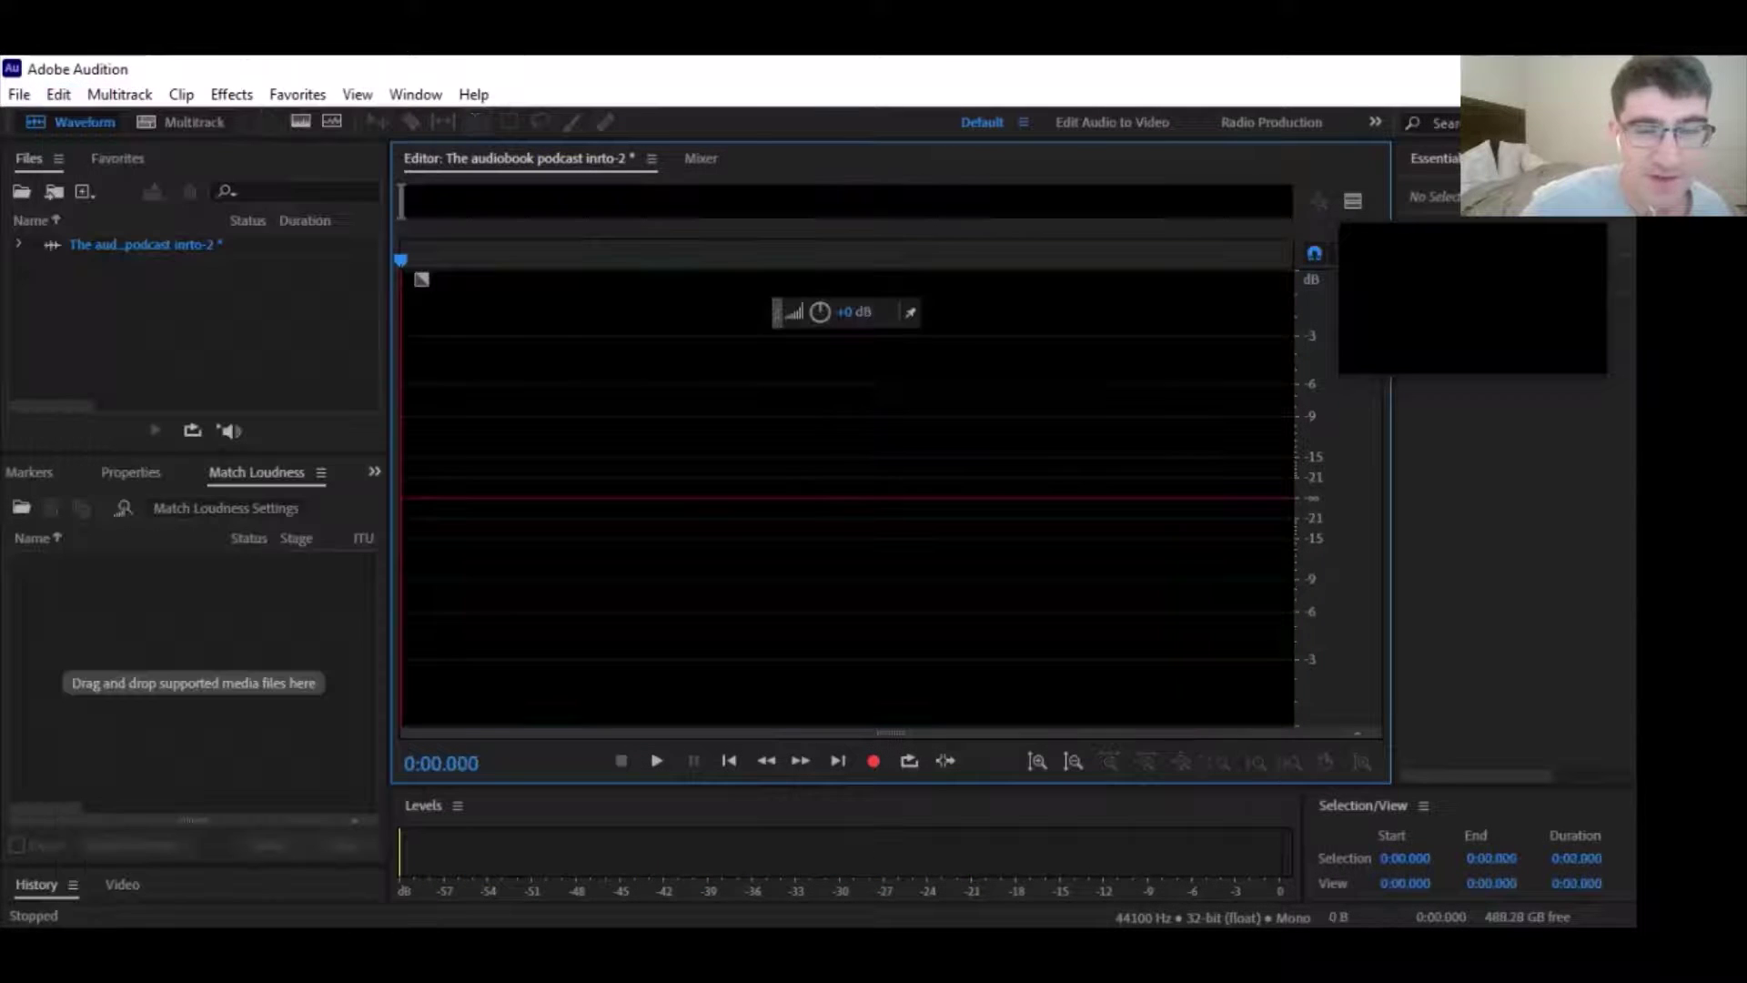
click(877, 759)
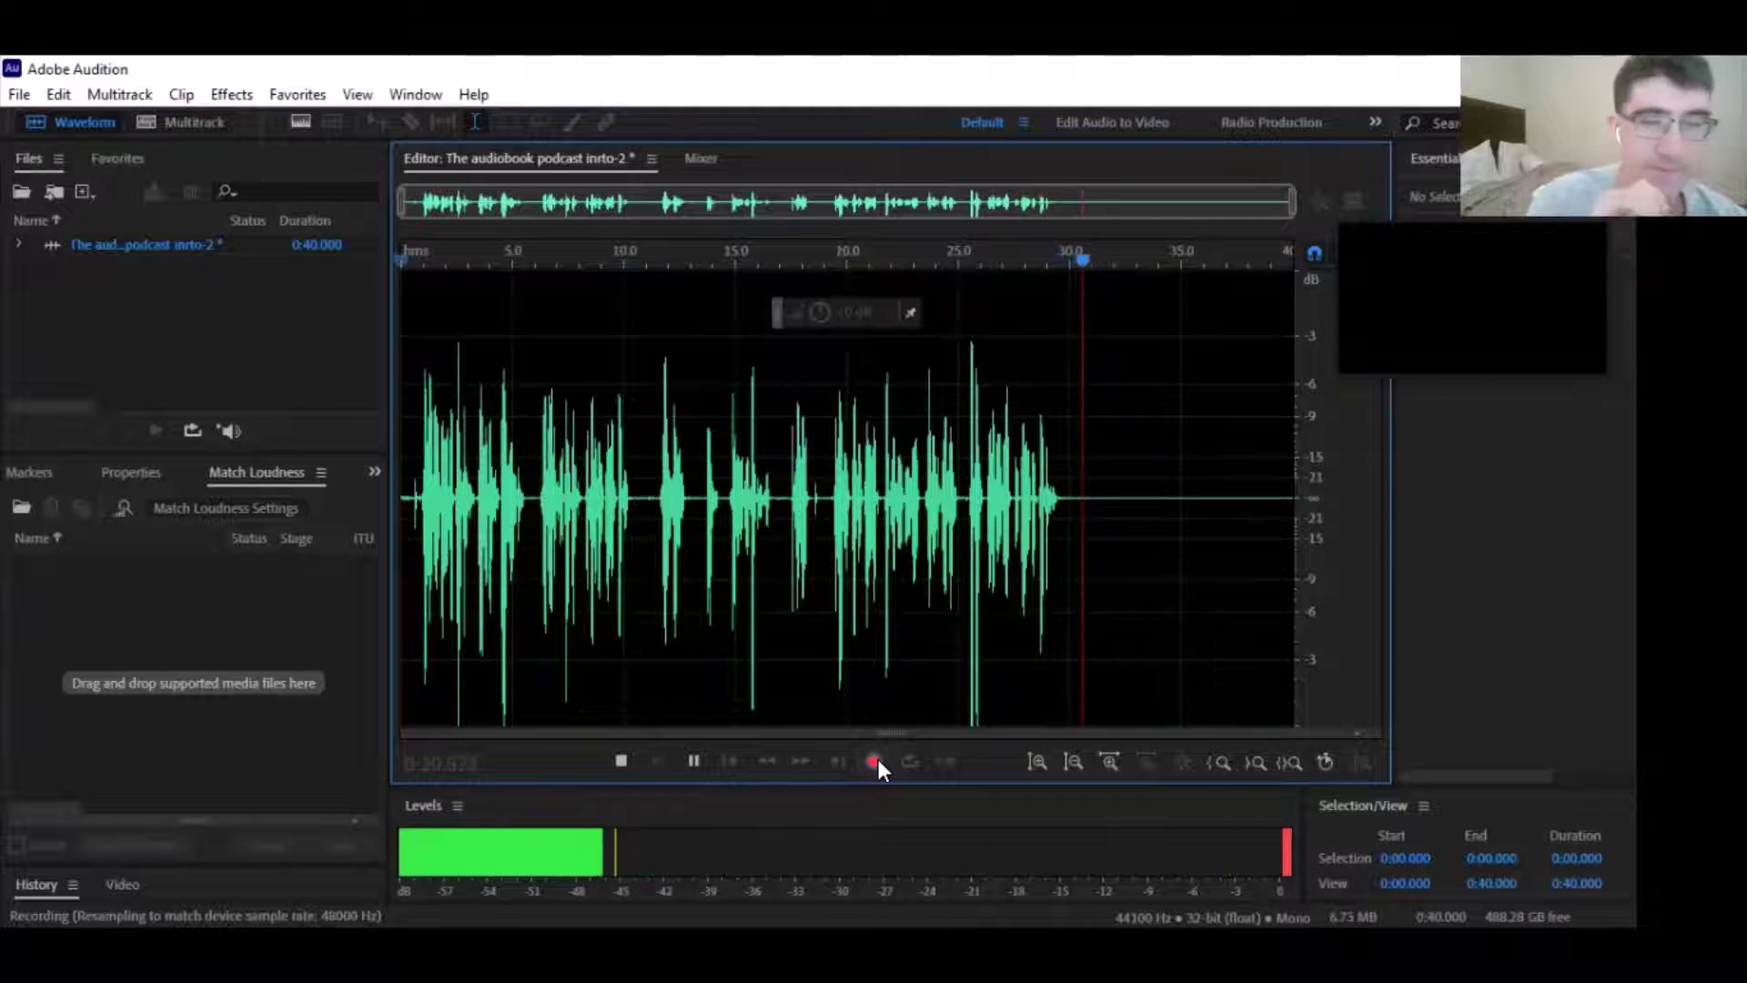
click(620, 761)
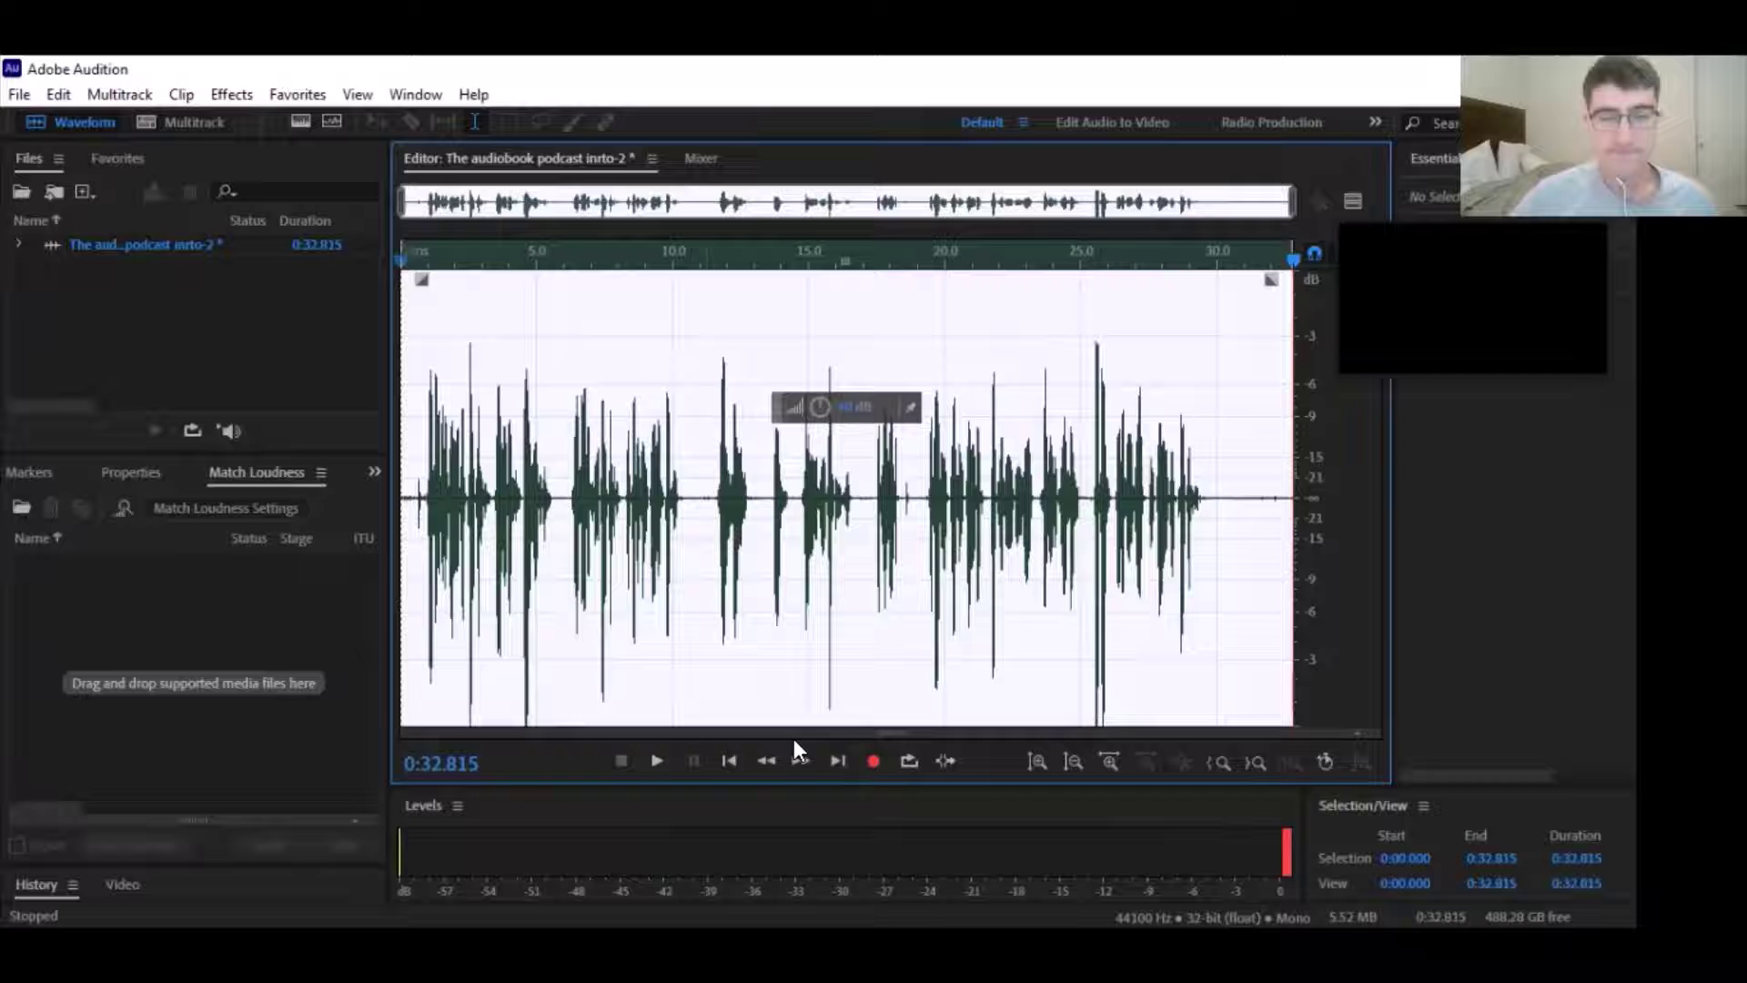
click(416, 351)
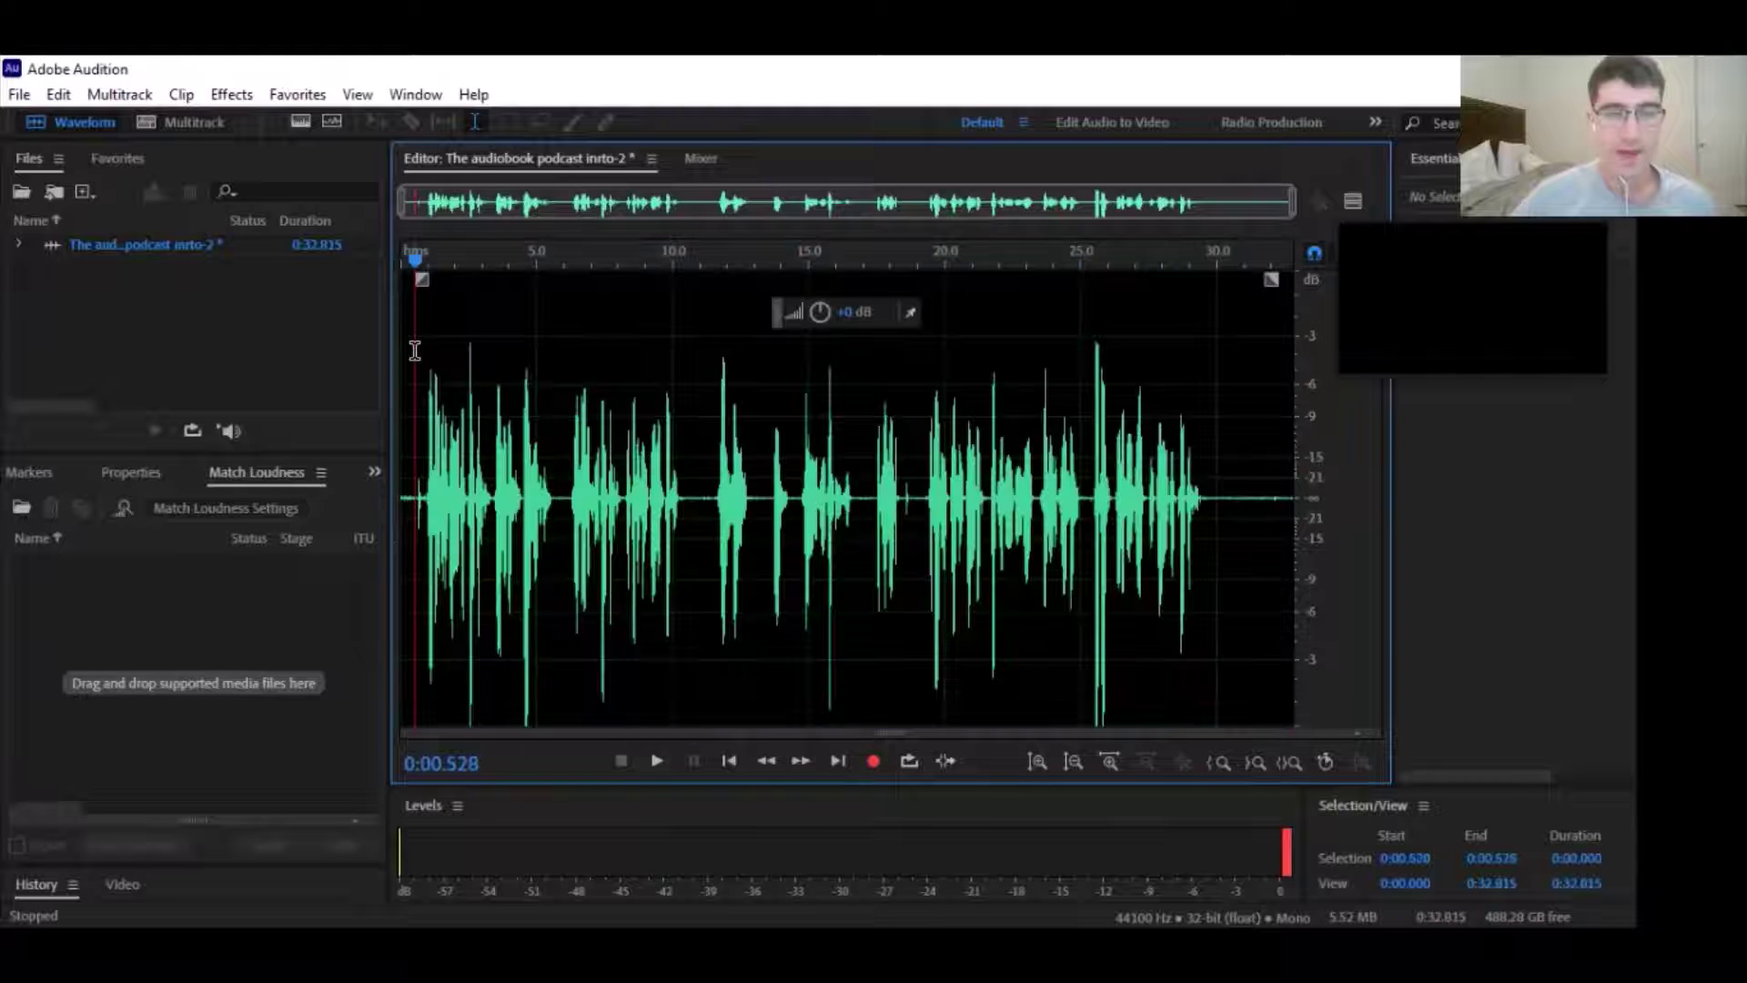
click(652, 758)
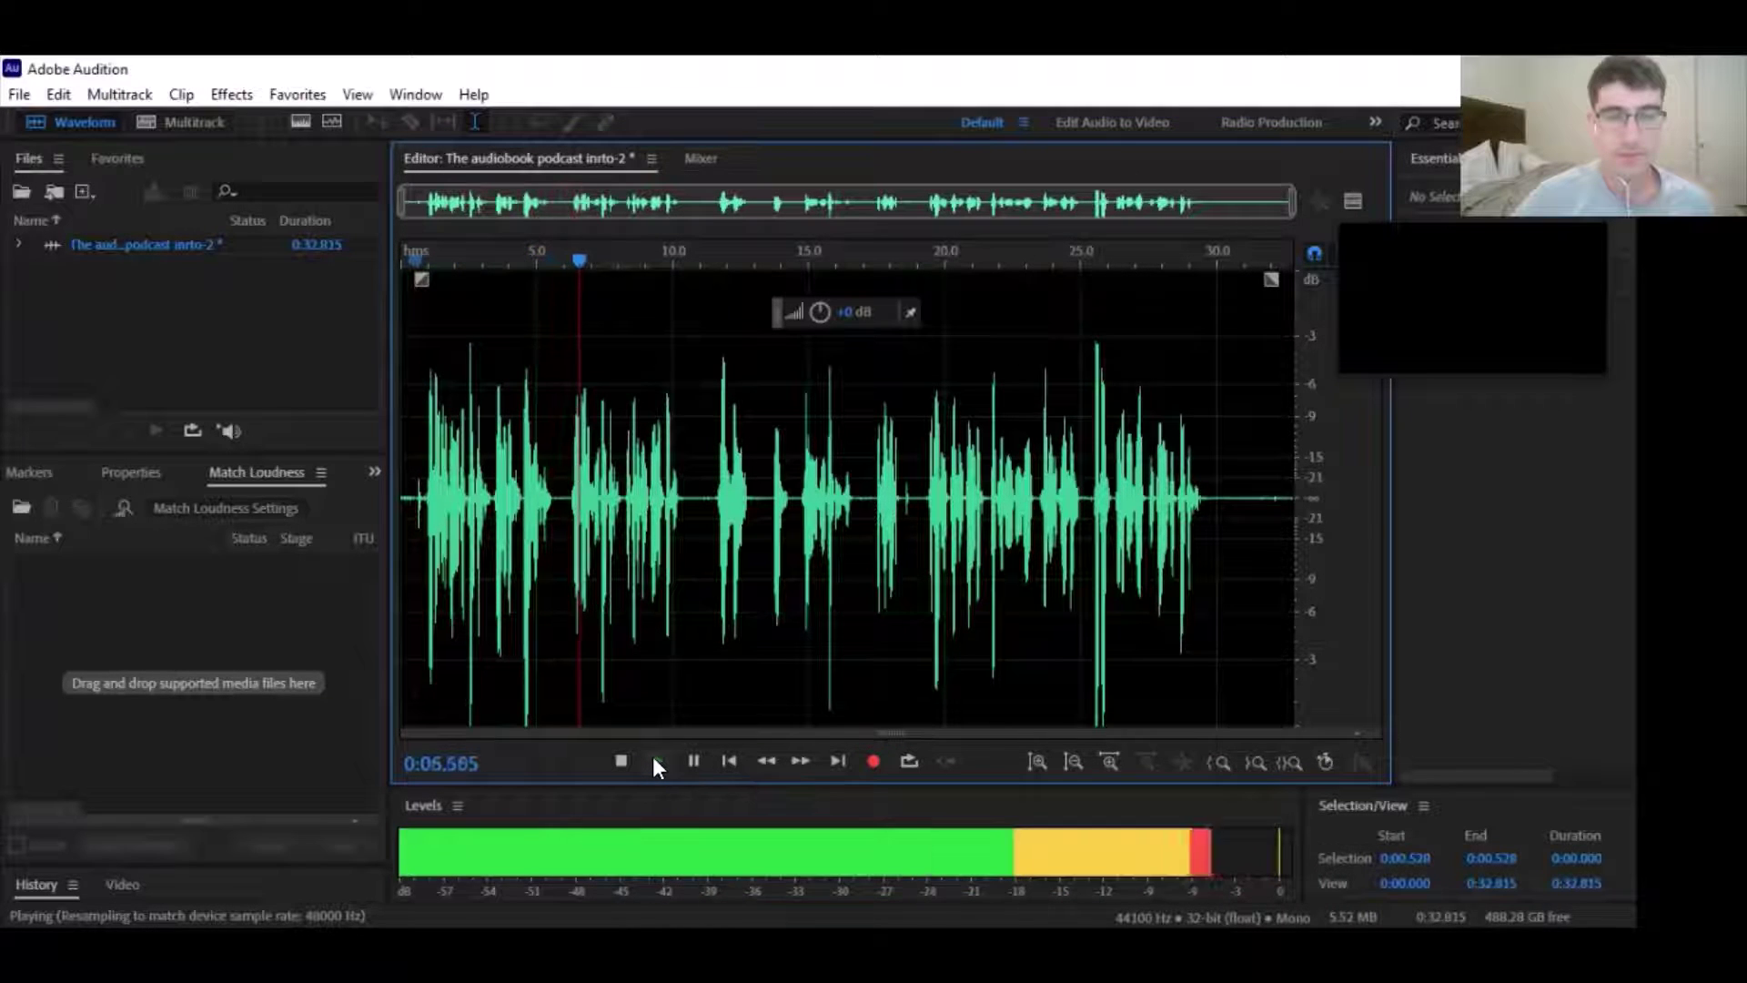
click(621, 760)
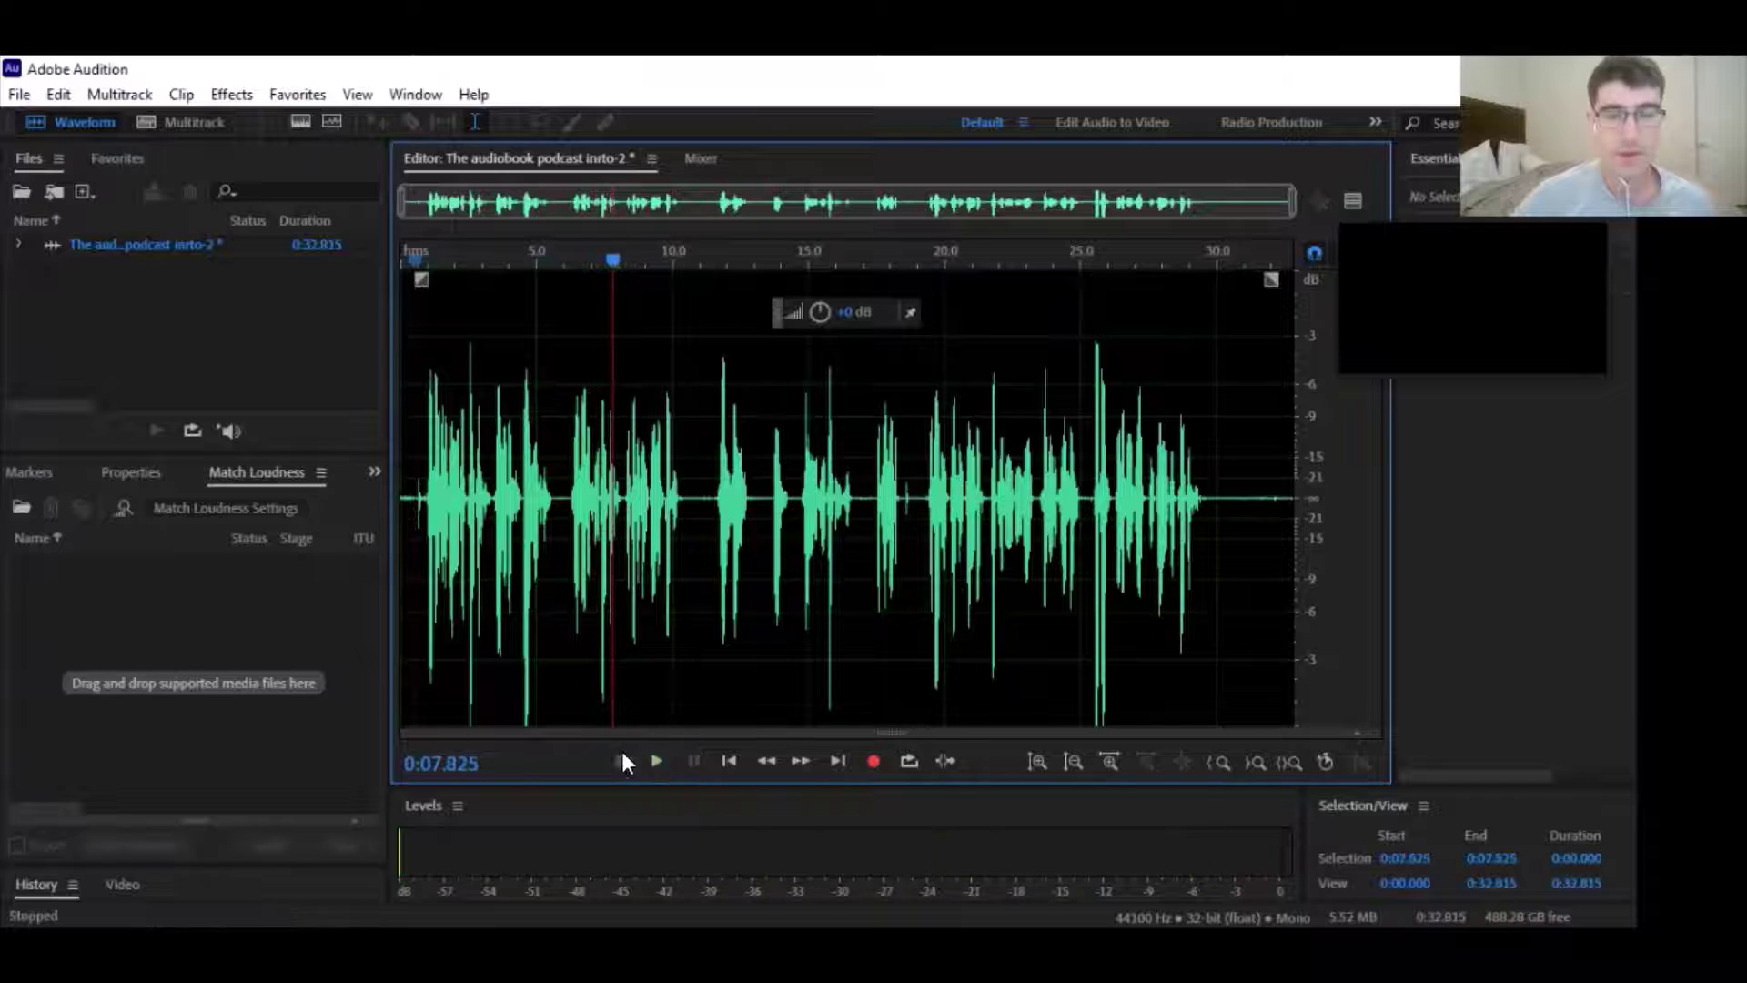
Select the whole voice-over and apply the Normalize to -3 dB favorite
double_click(1208, 381)
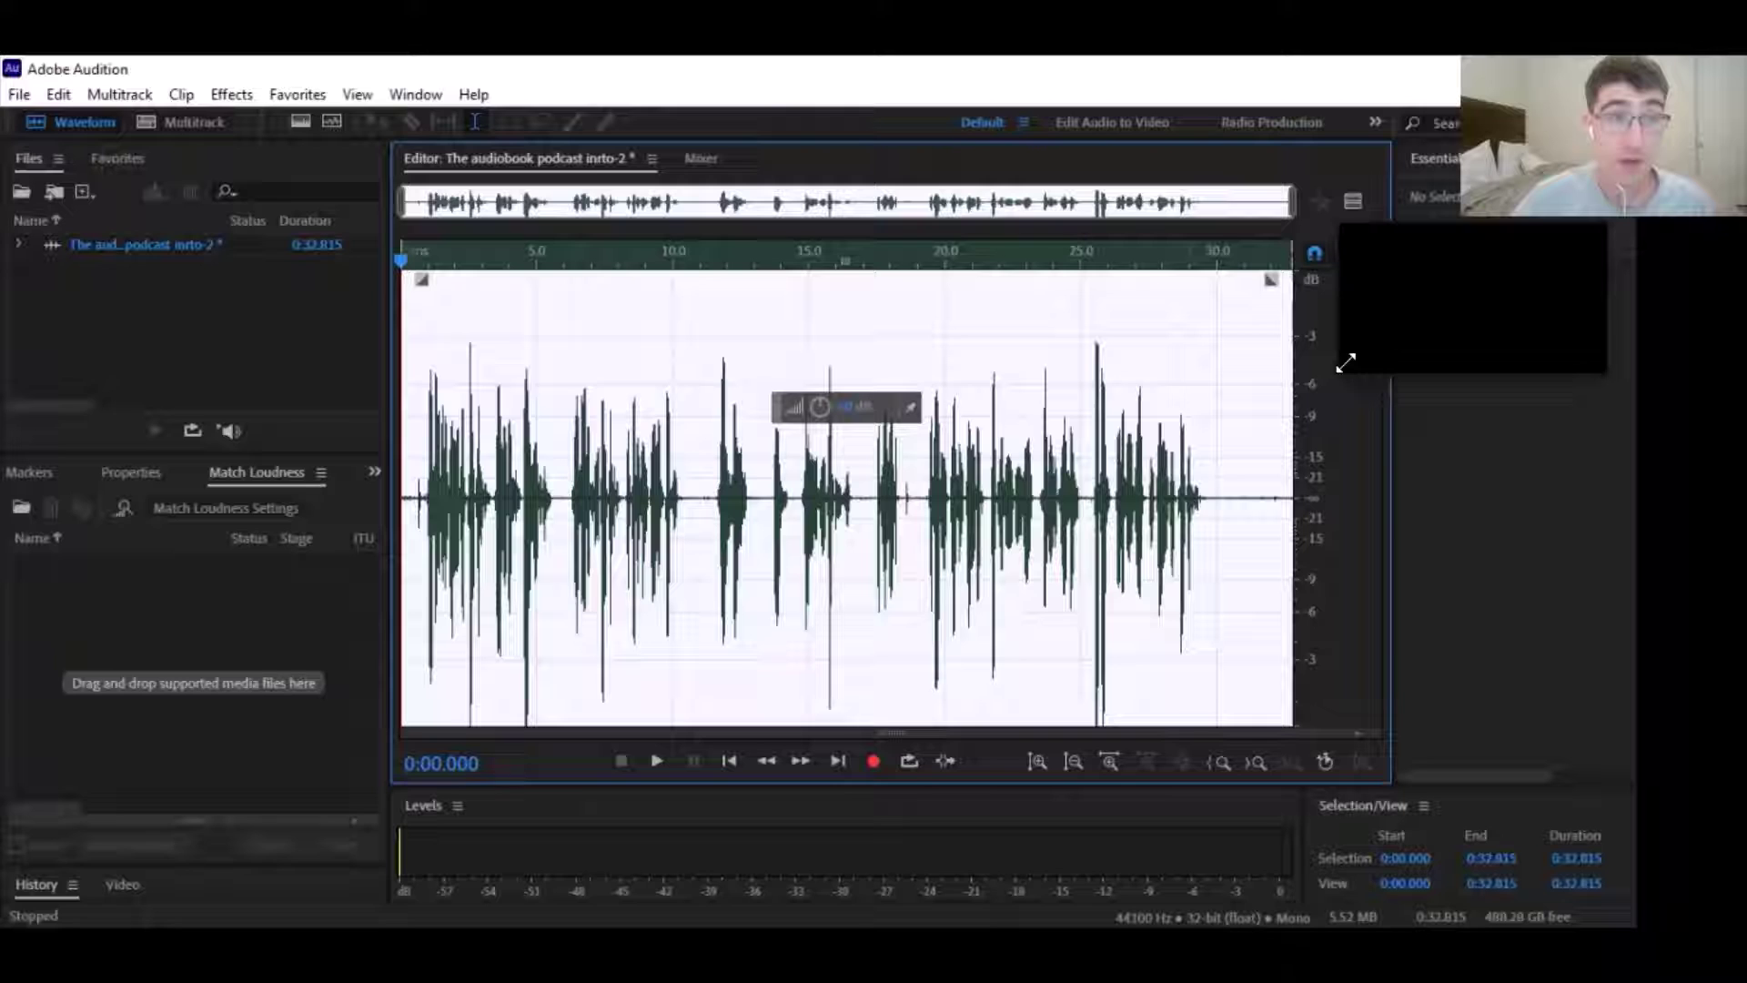
click(245, 91)
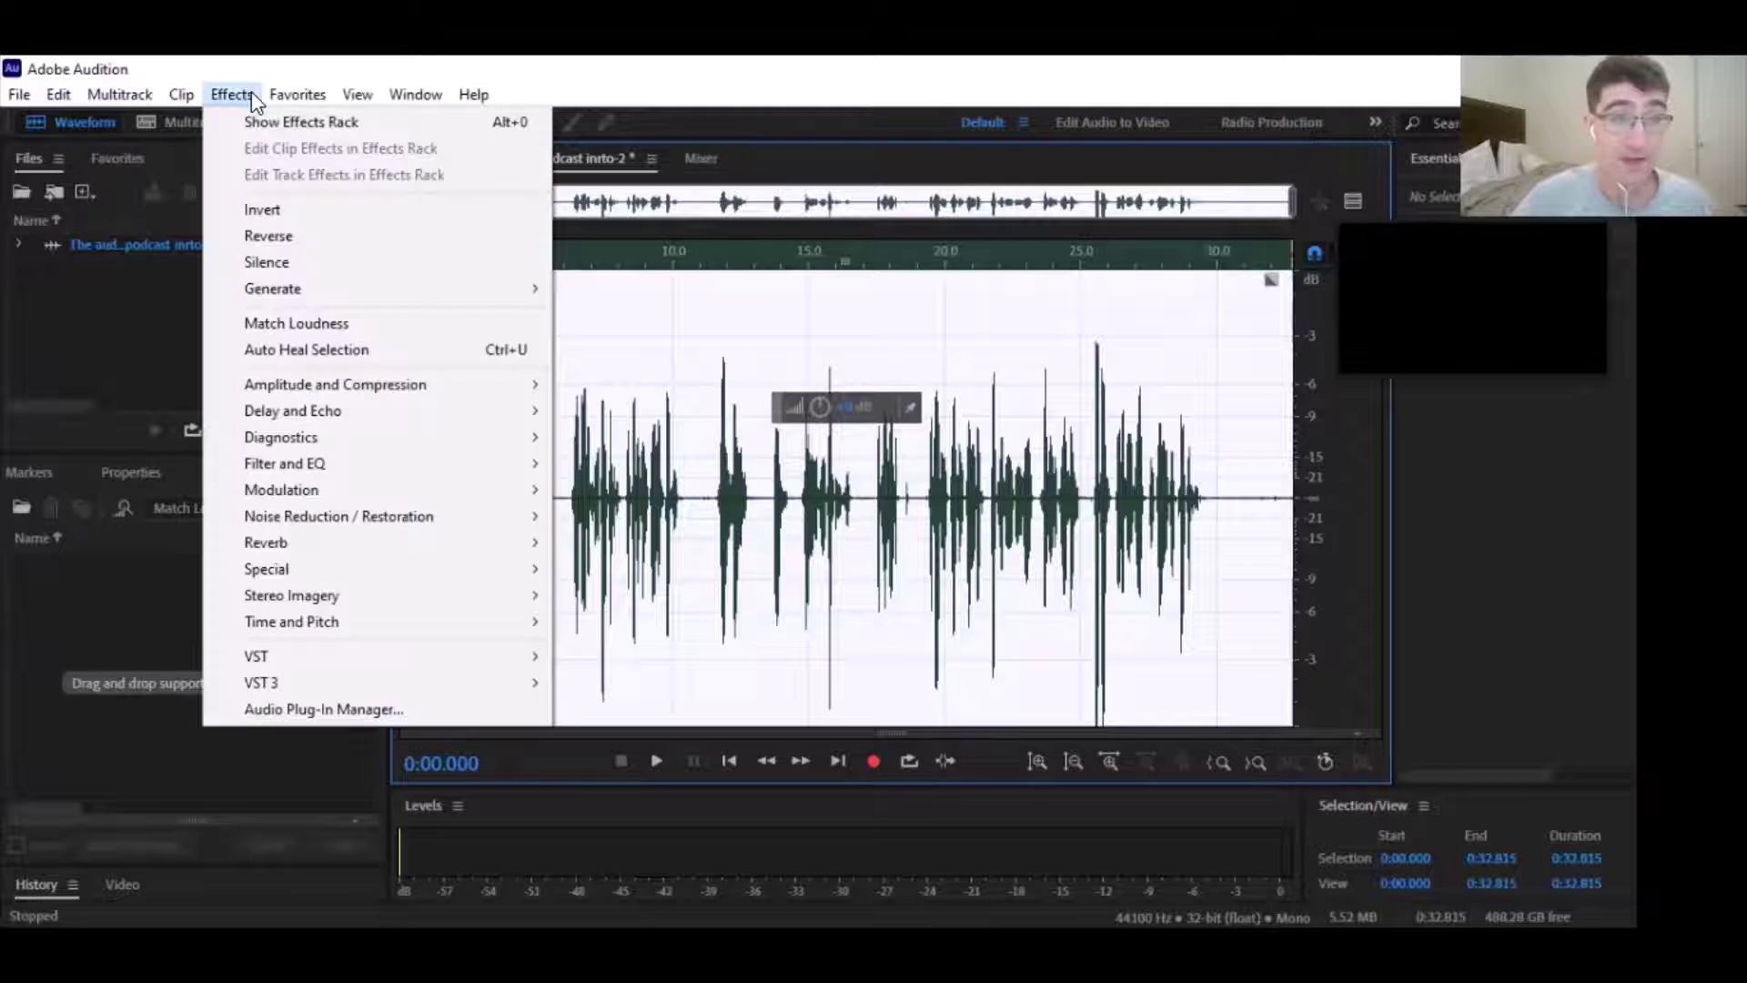
click(312, 93)
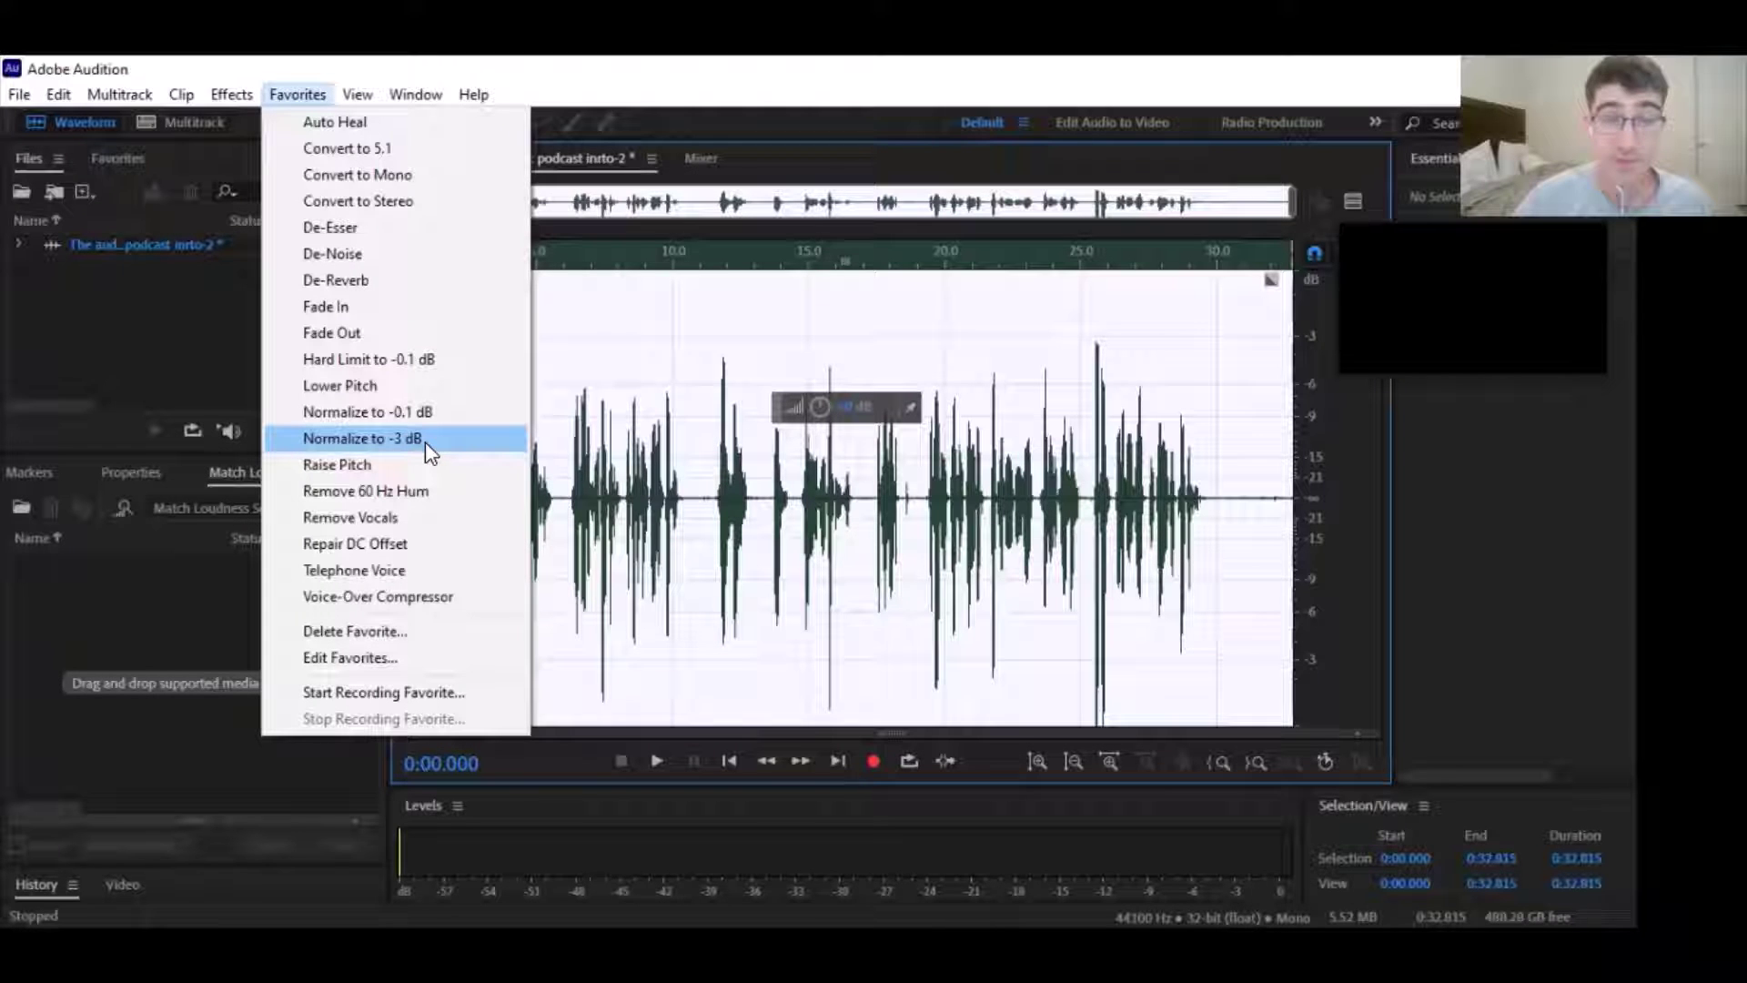
key(Return)
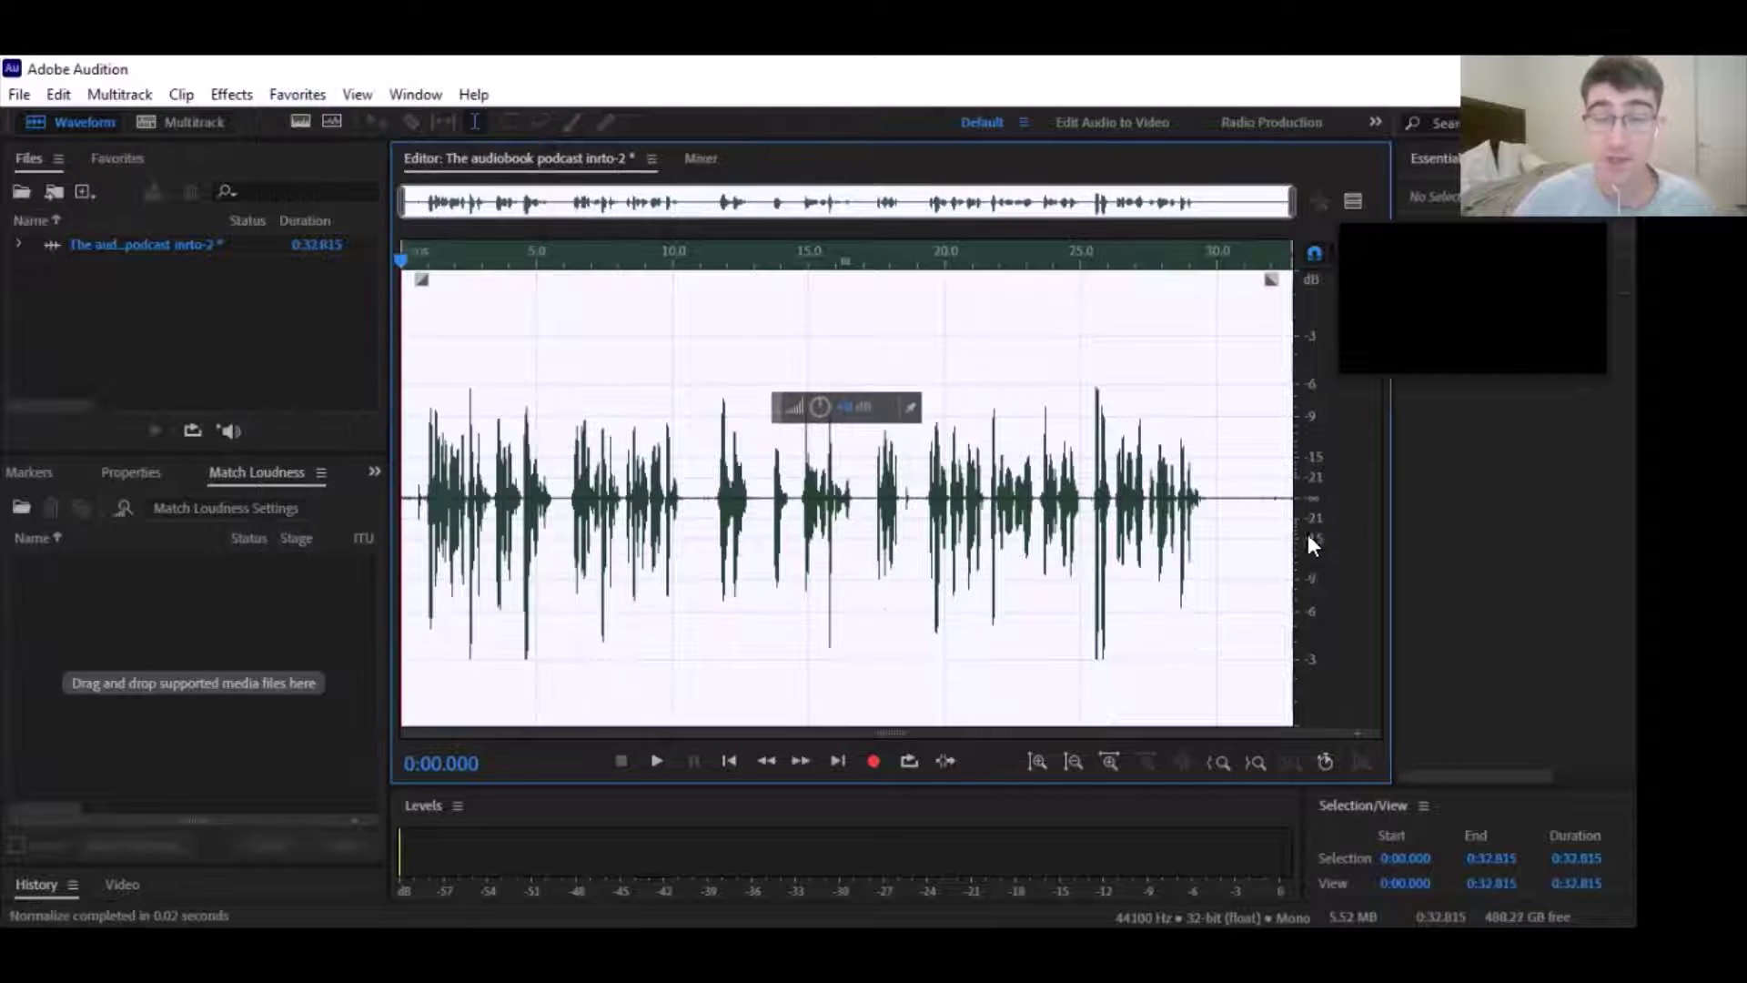
Play the normalized voice-over back from about 0:17 to check it
click(686, 509)
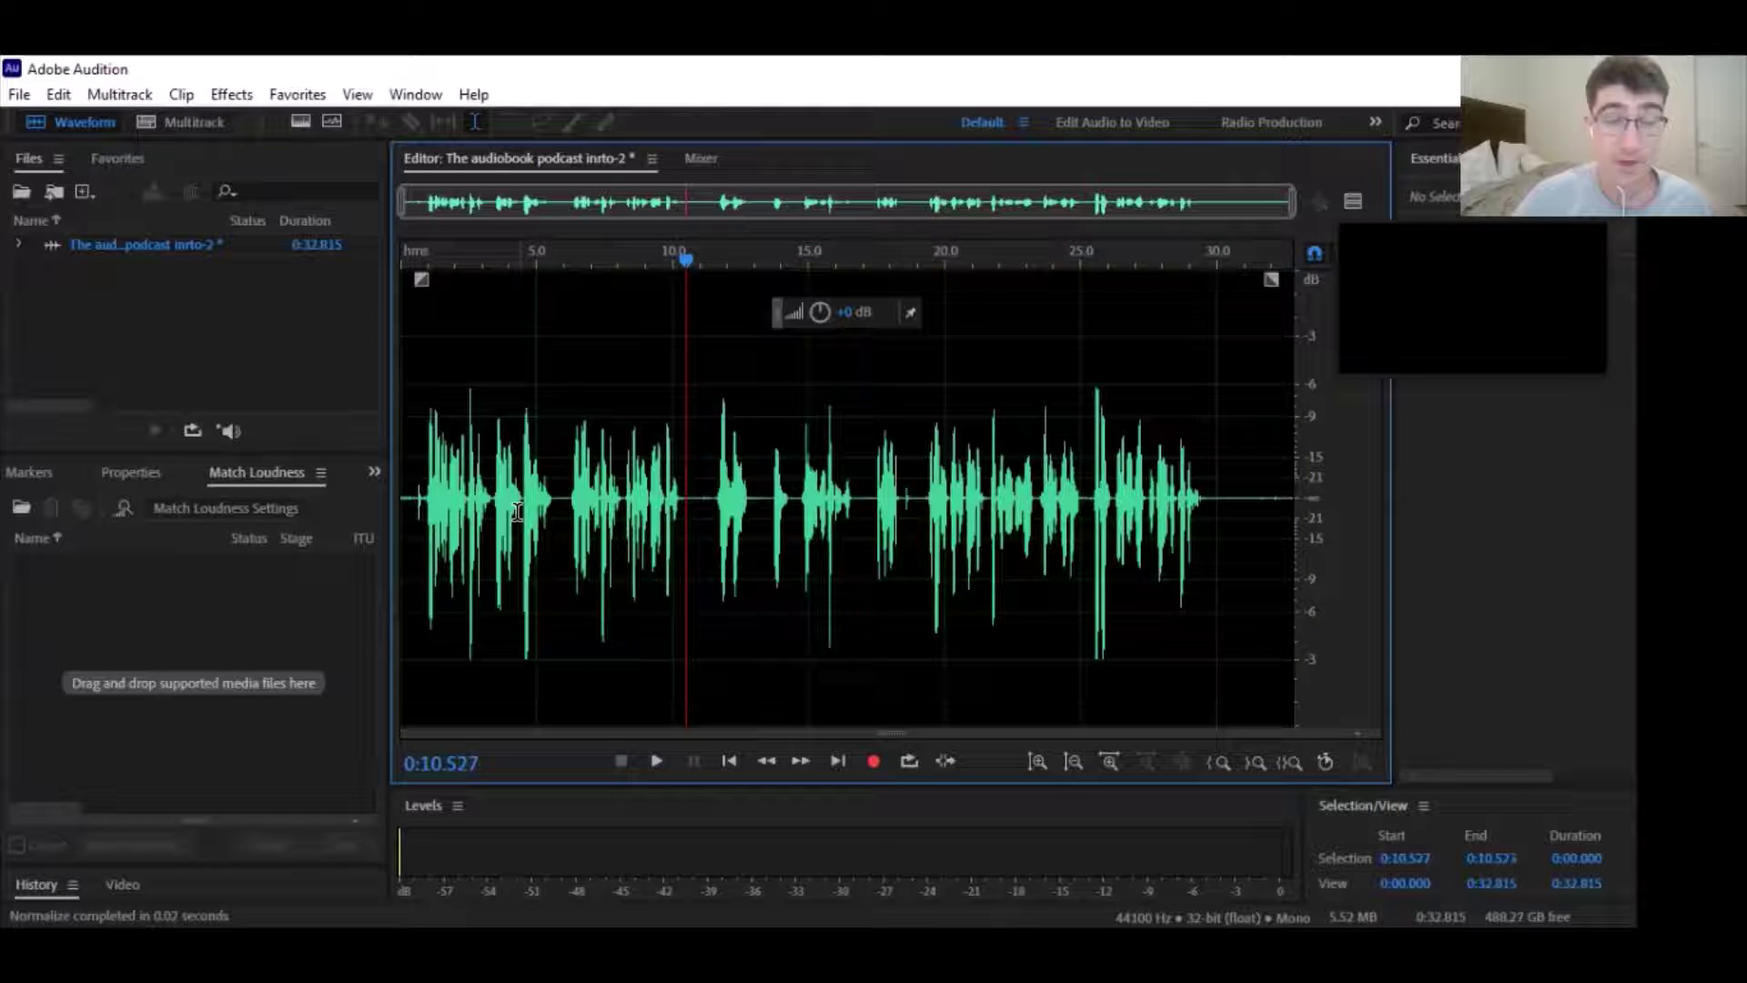
click(420, 420)
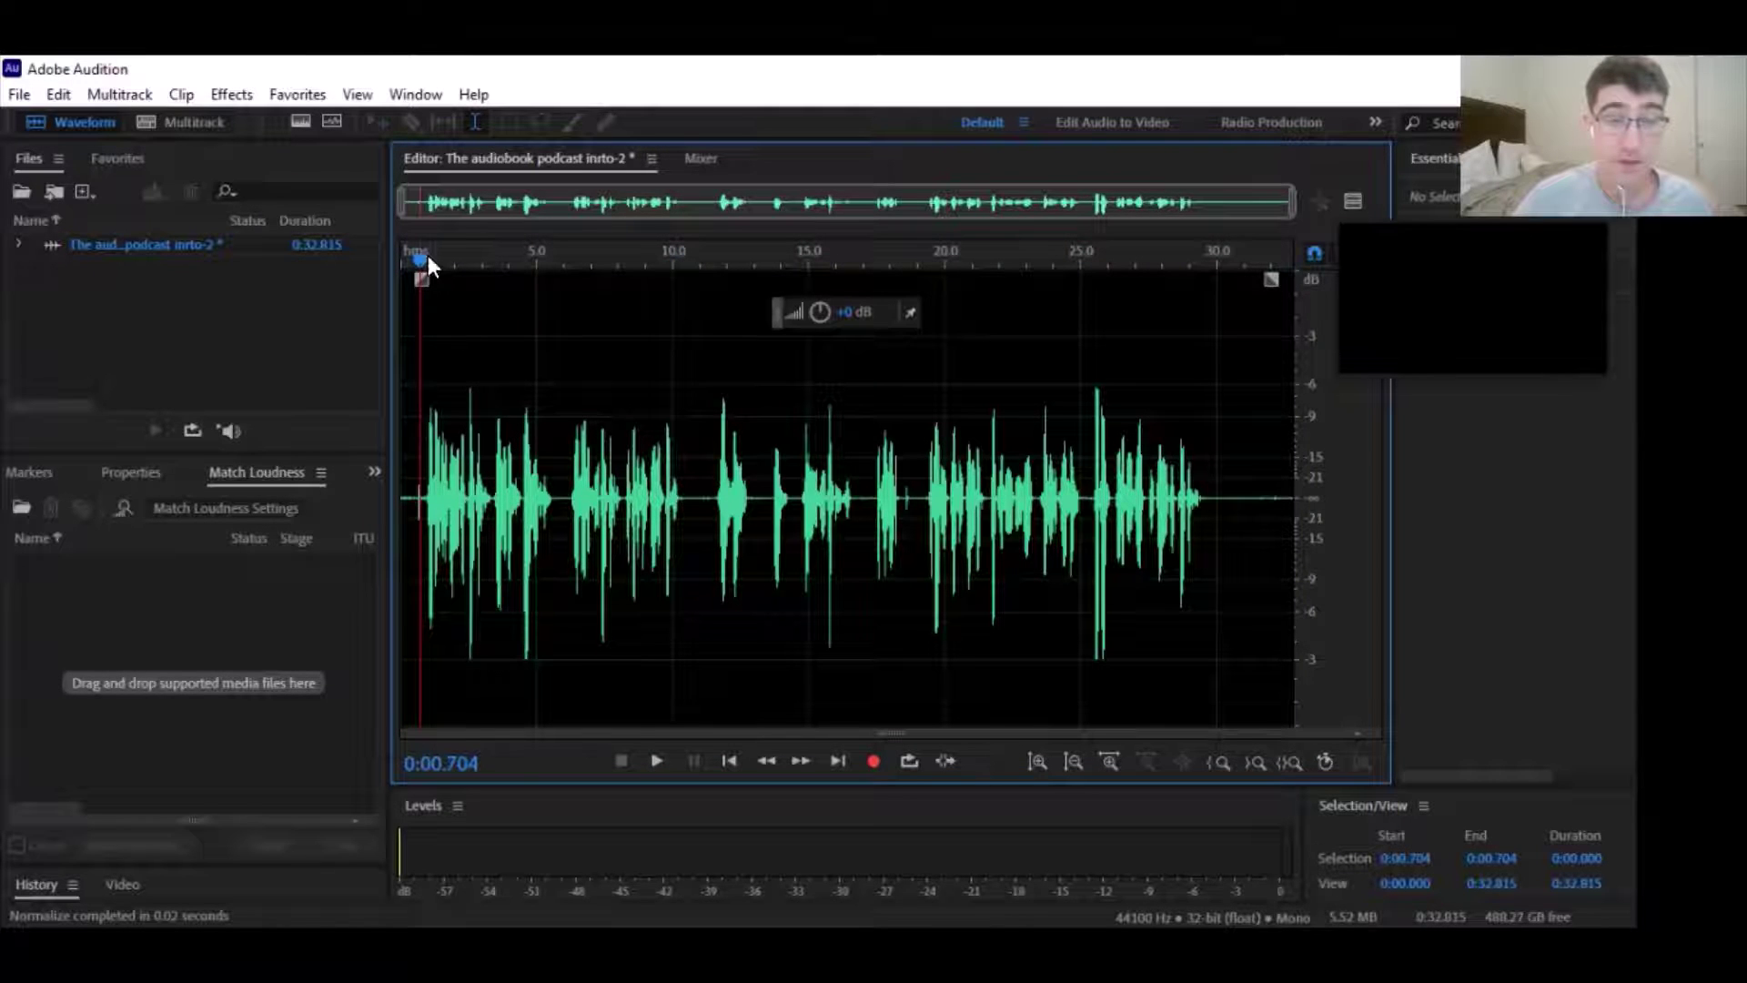
drag(418, 248, 863, 259)
click(651, 761)
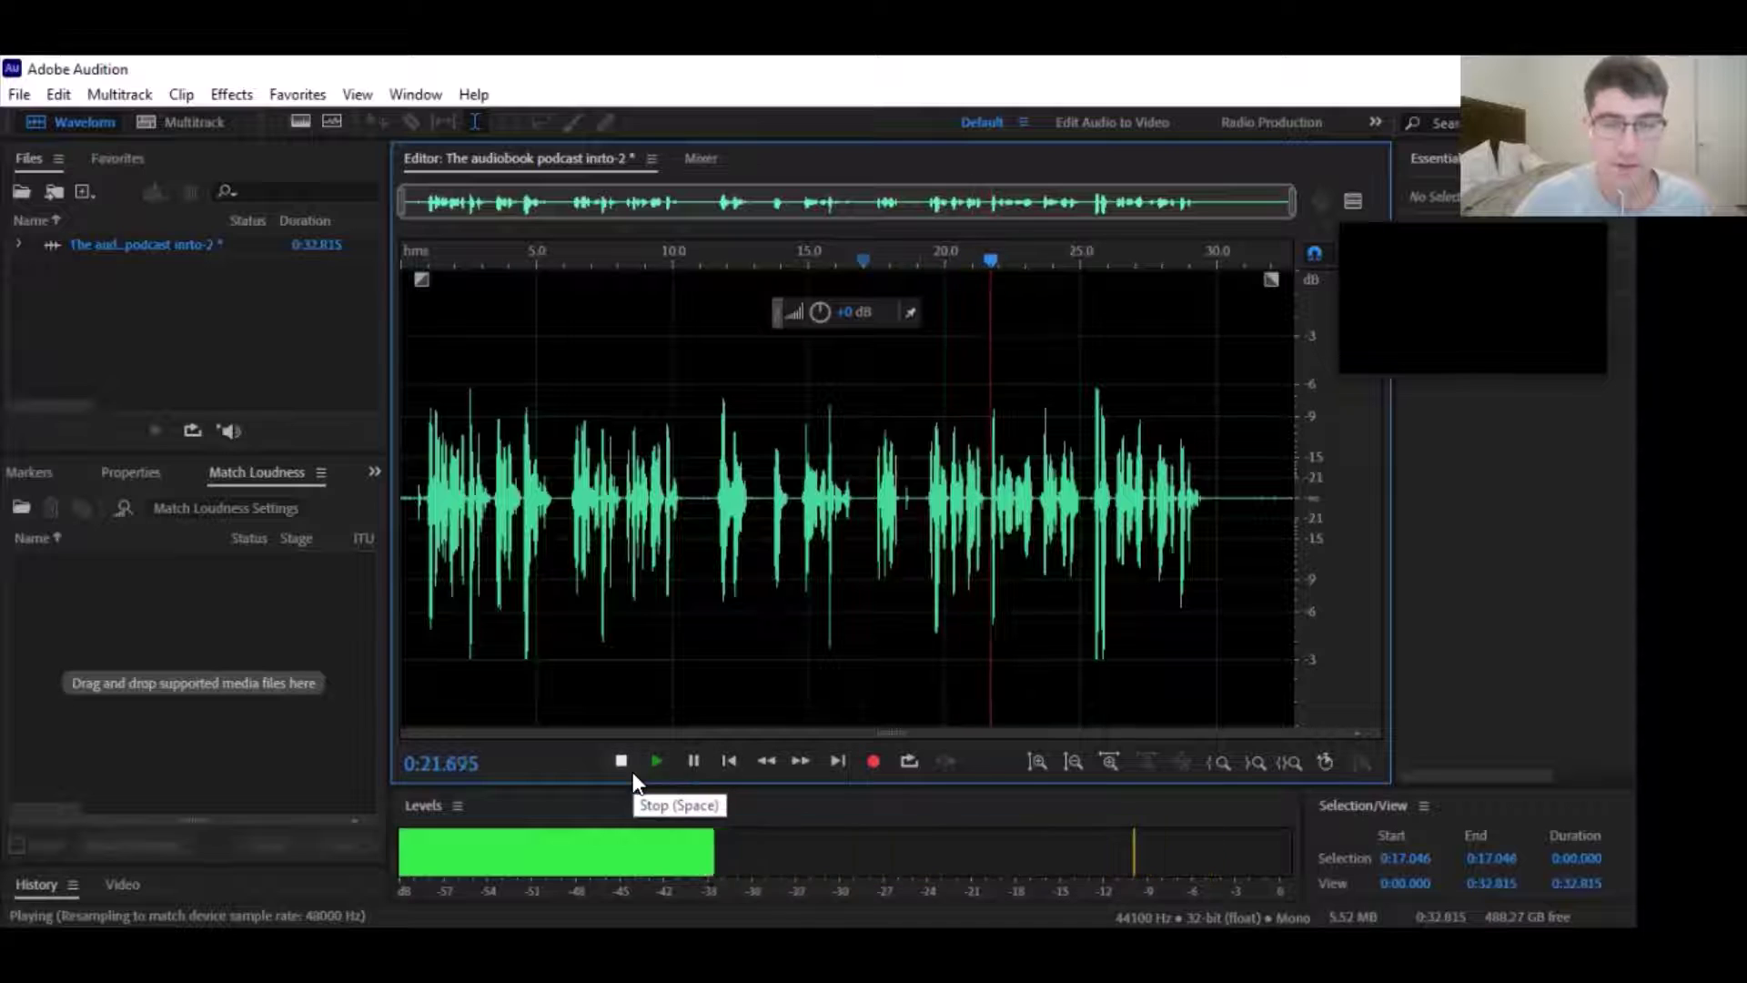
Zoom in and delete the short stray blip near 0:18.4
click(628, 766)
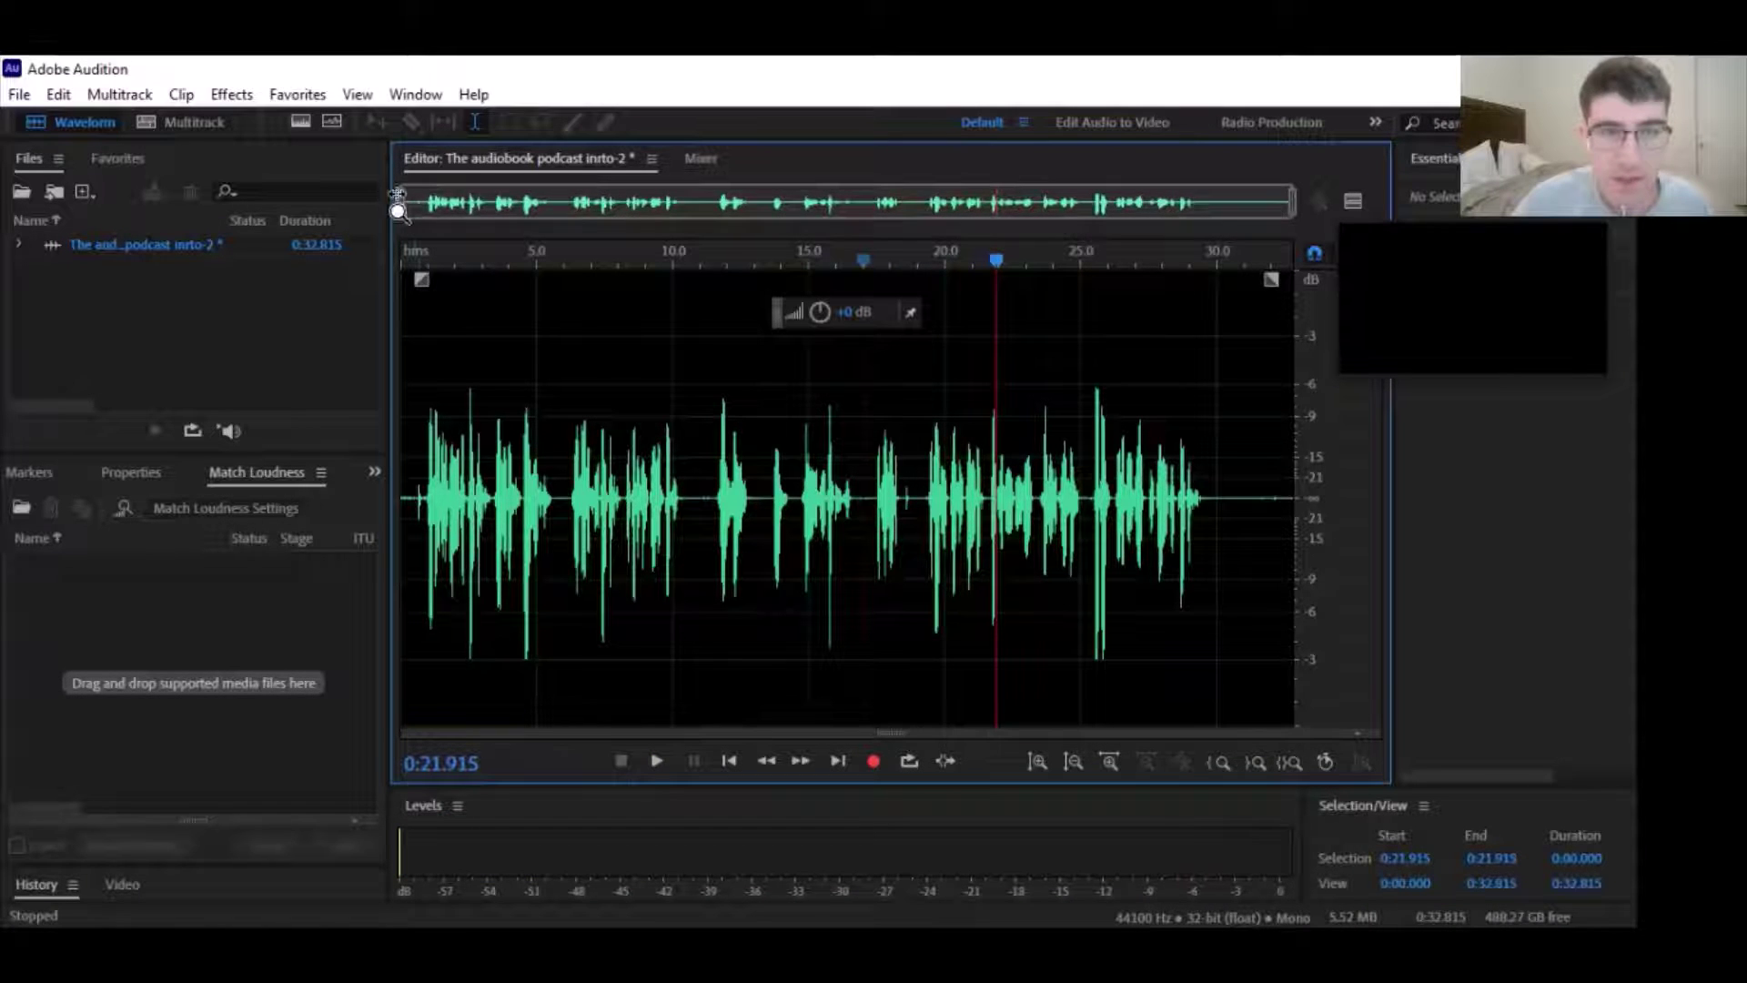
drag(399, 202, 685, 202)
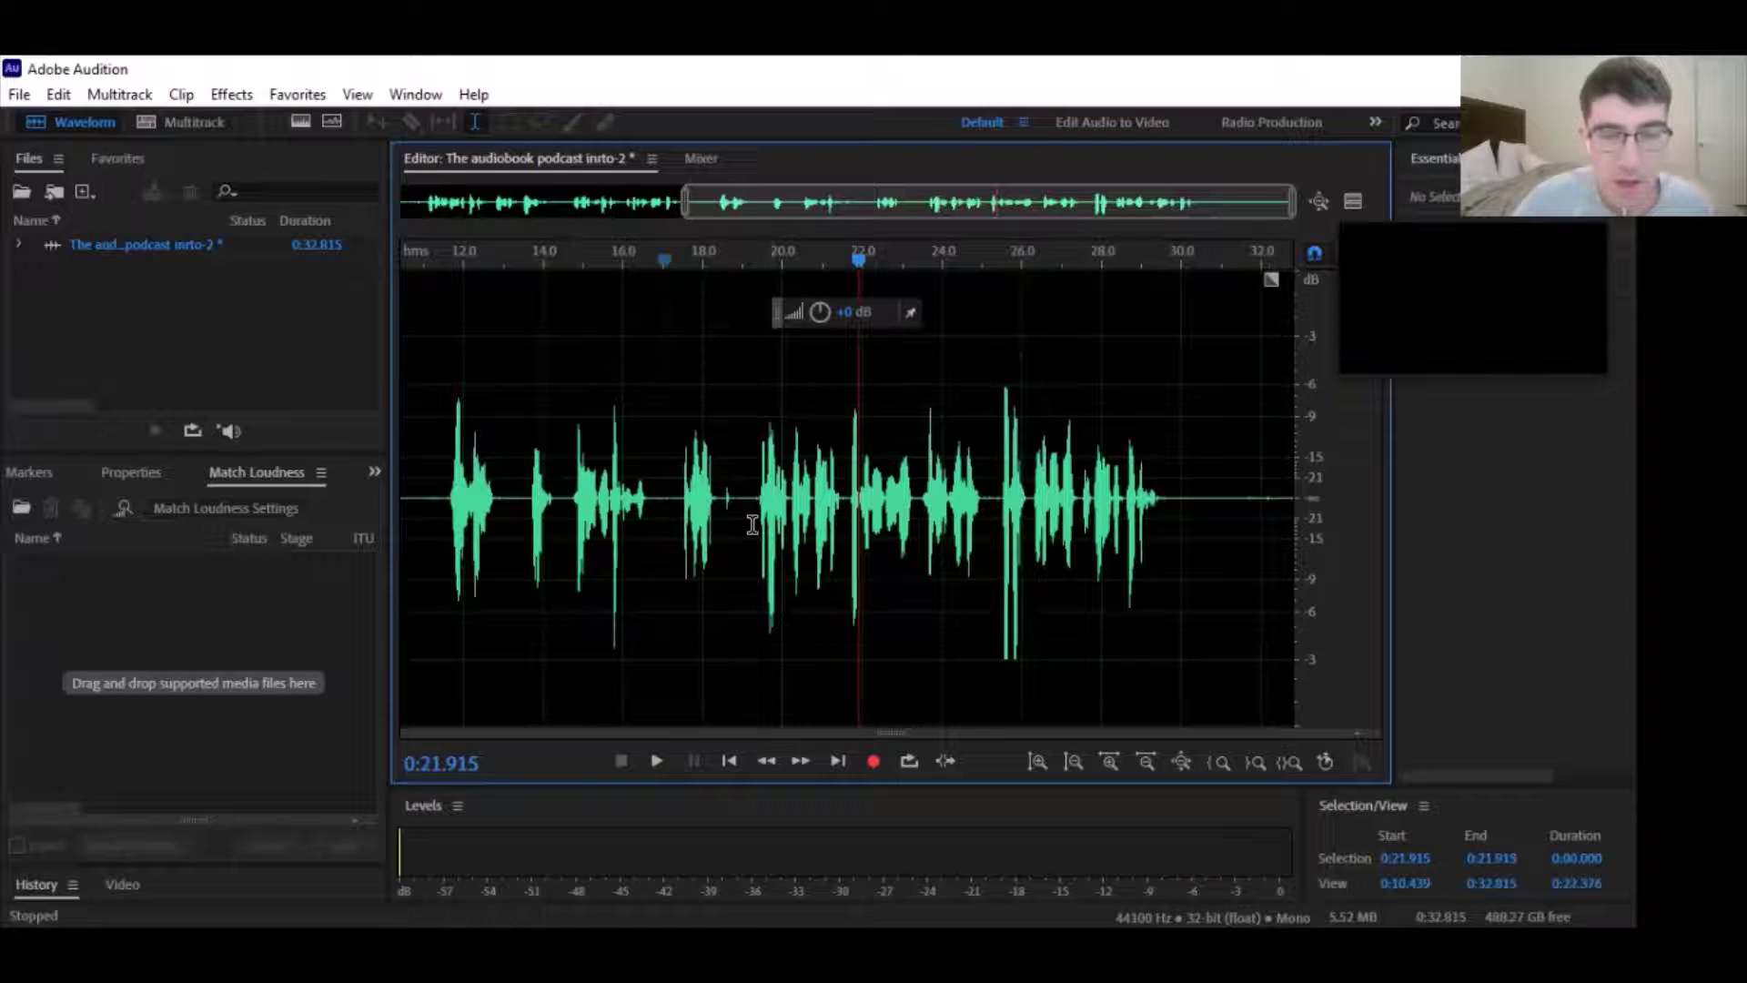
drag(723, 468, 717, 468)
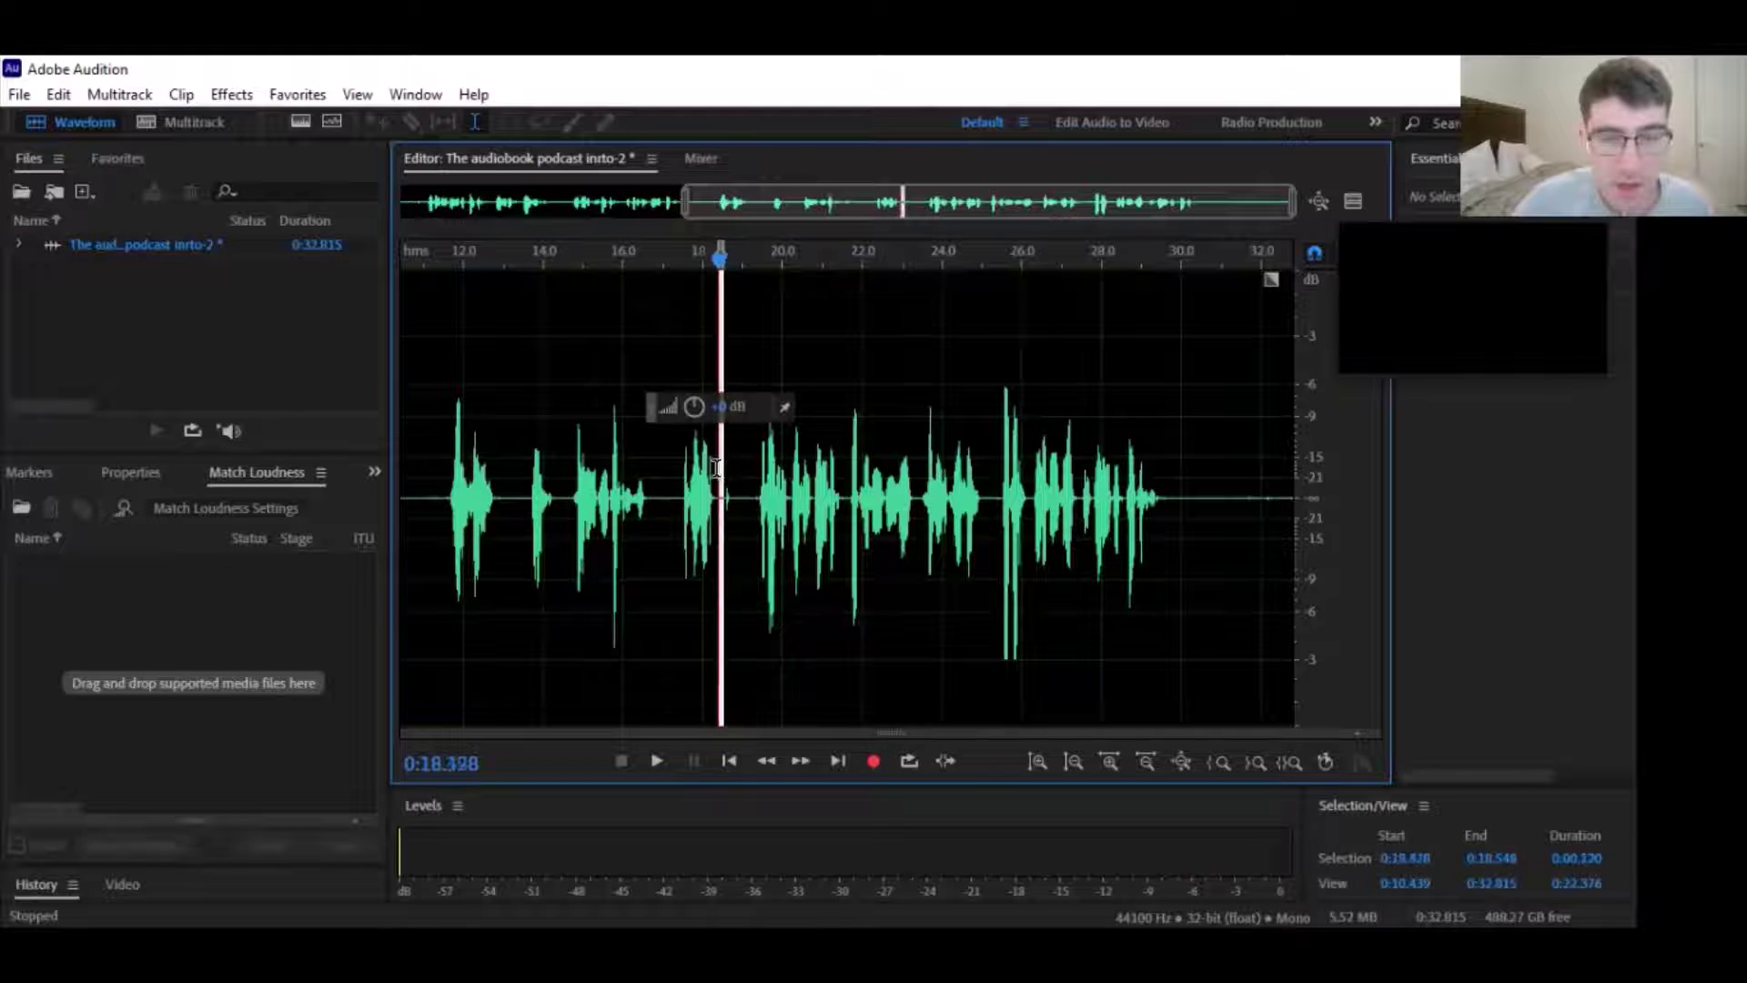
key(Delete)
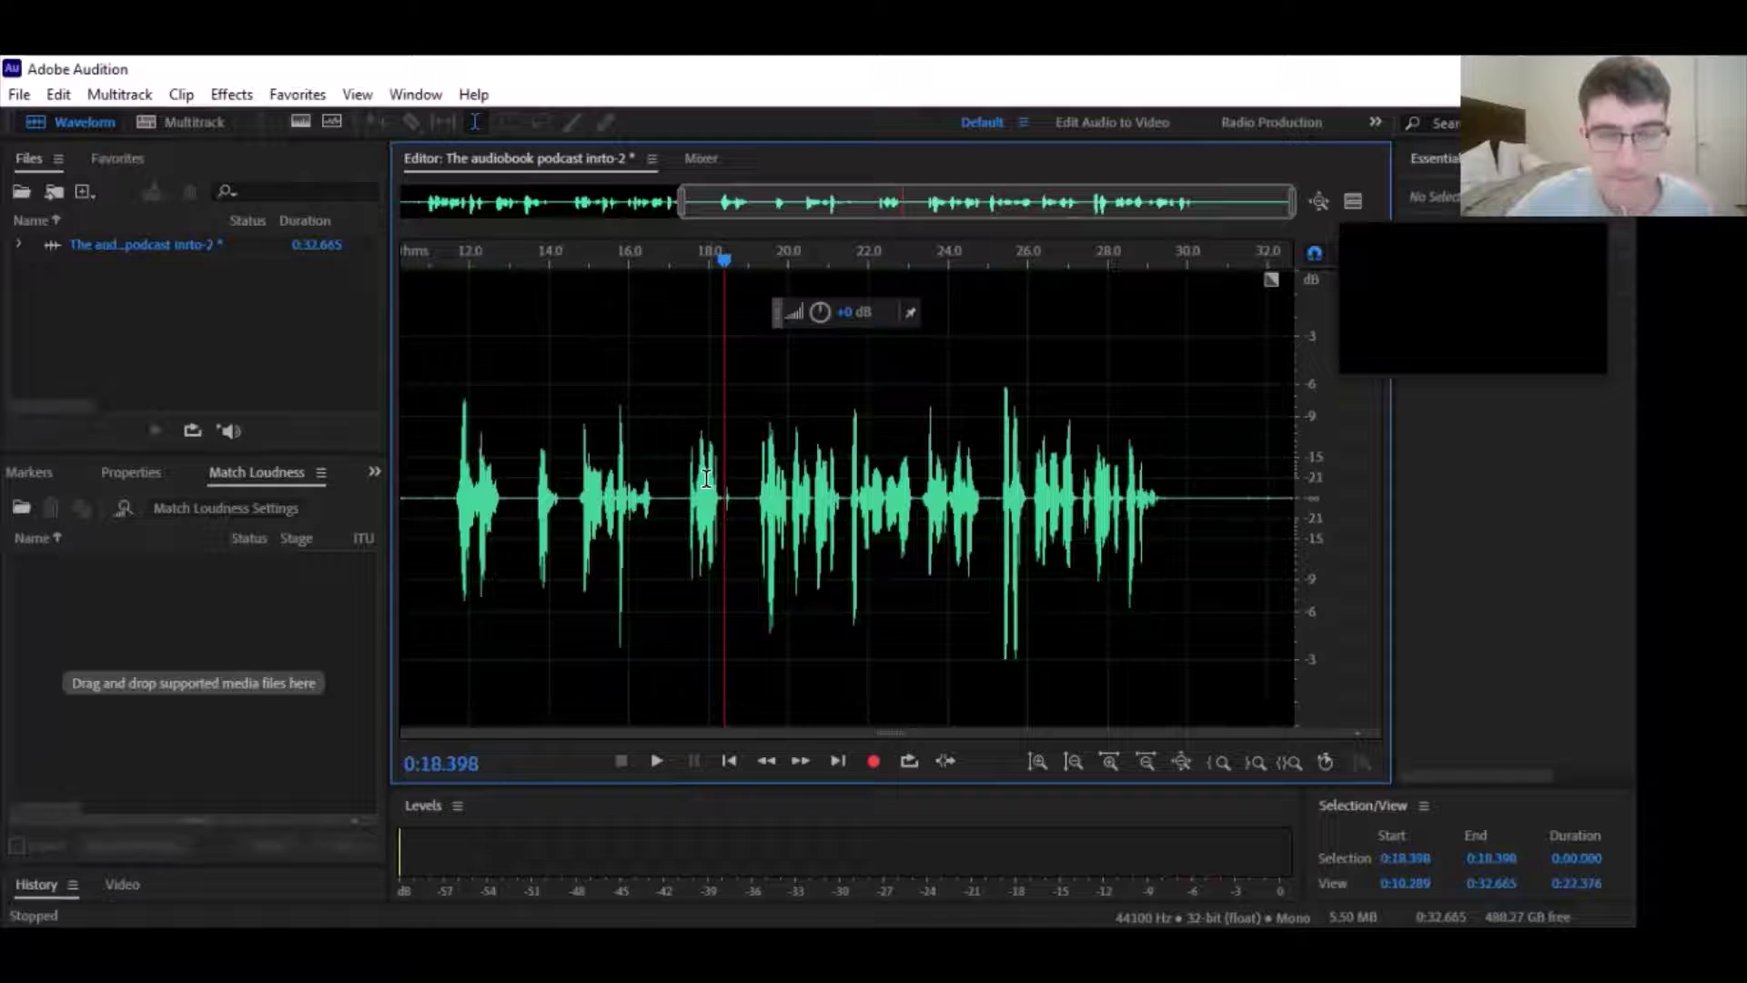
Play the edited passage back from about 0:17 to check the cut
drag(724, 261, 678, 262)
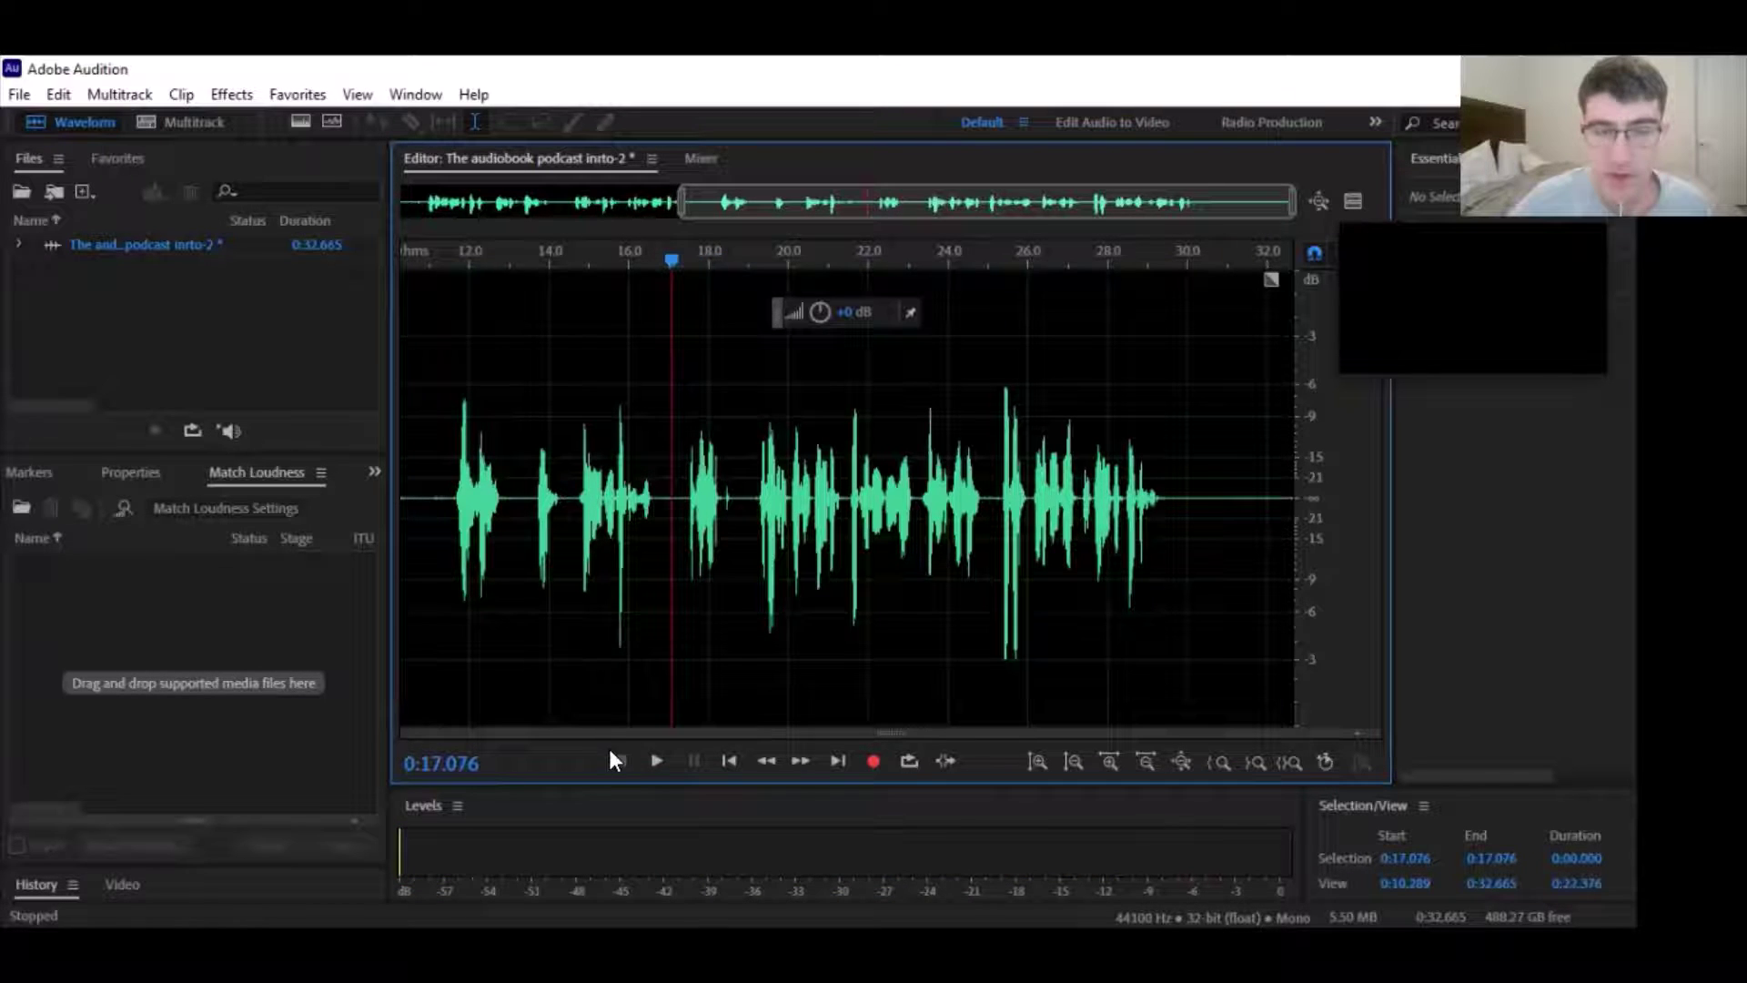
click(655, 764)
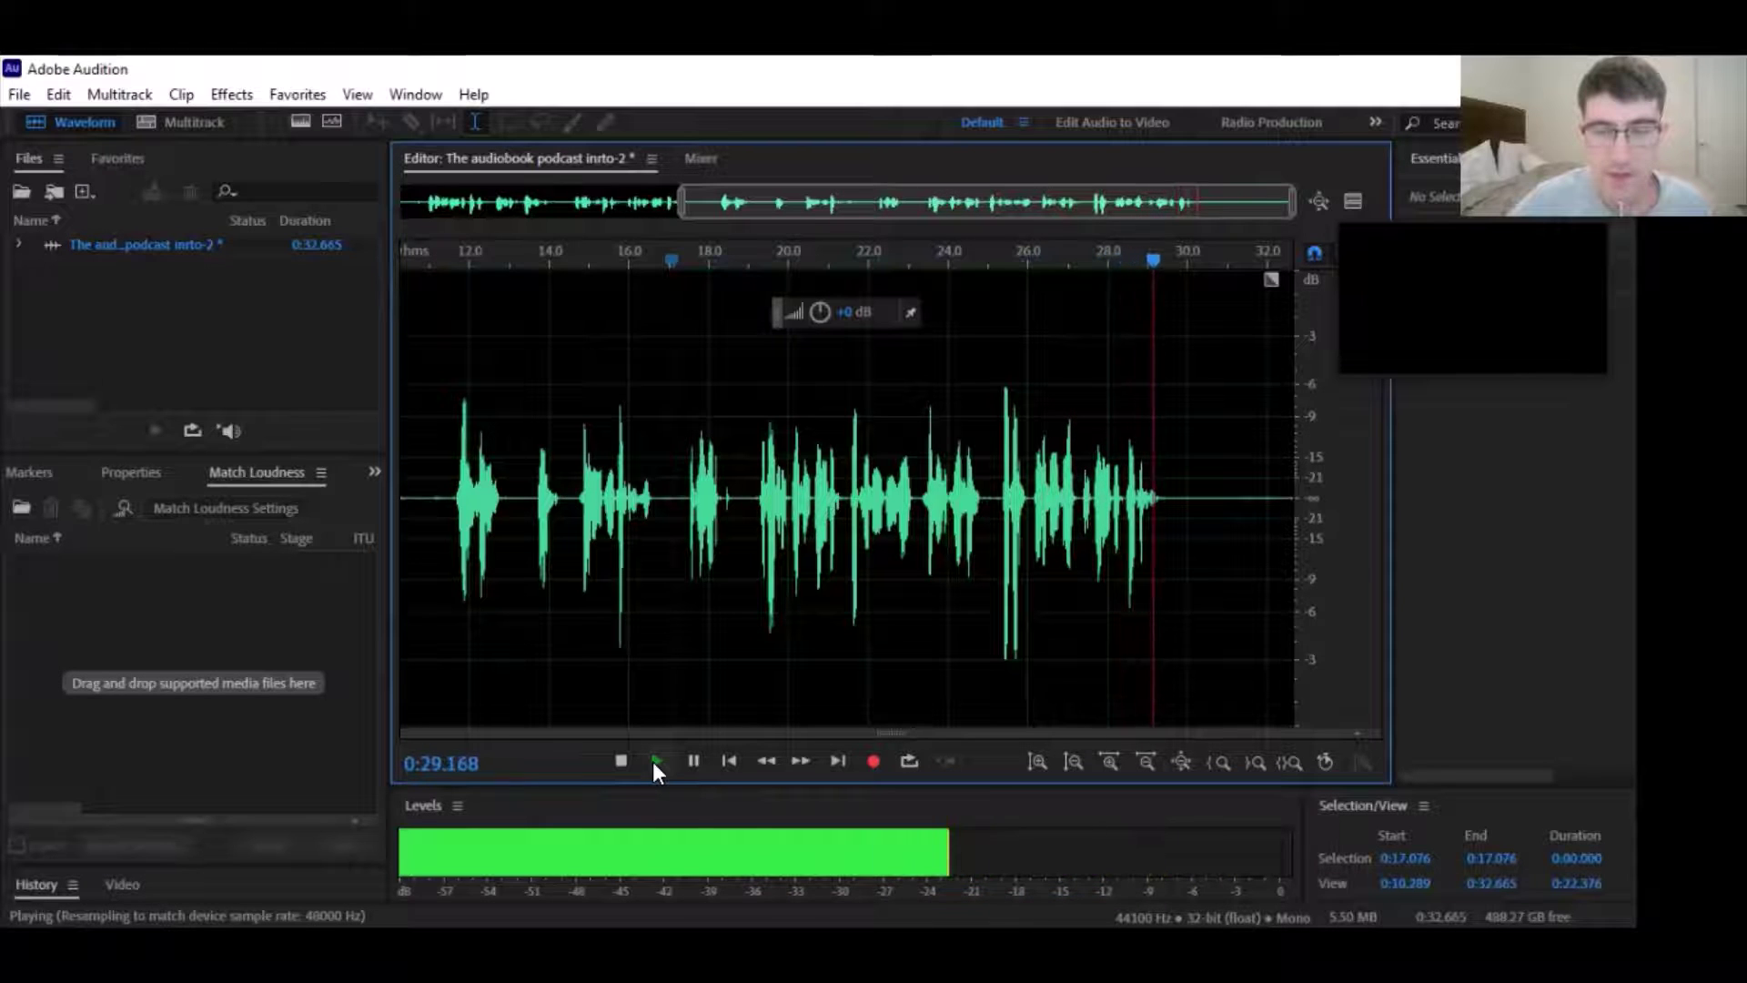
click(621, 760)
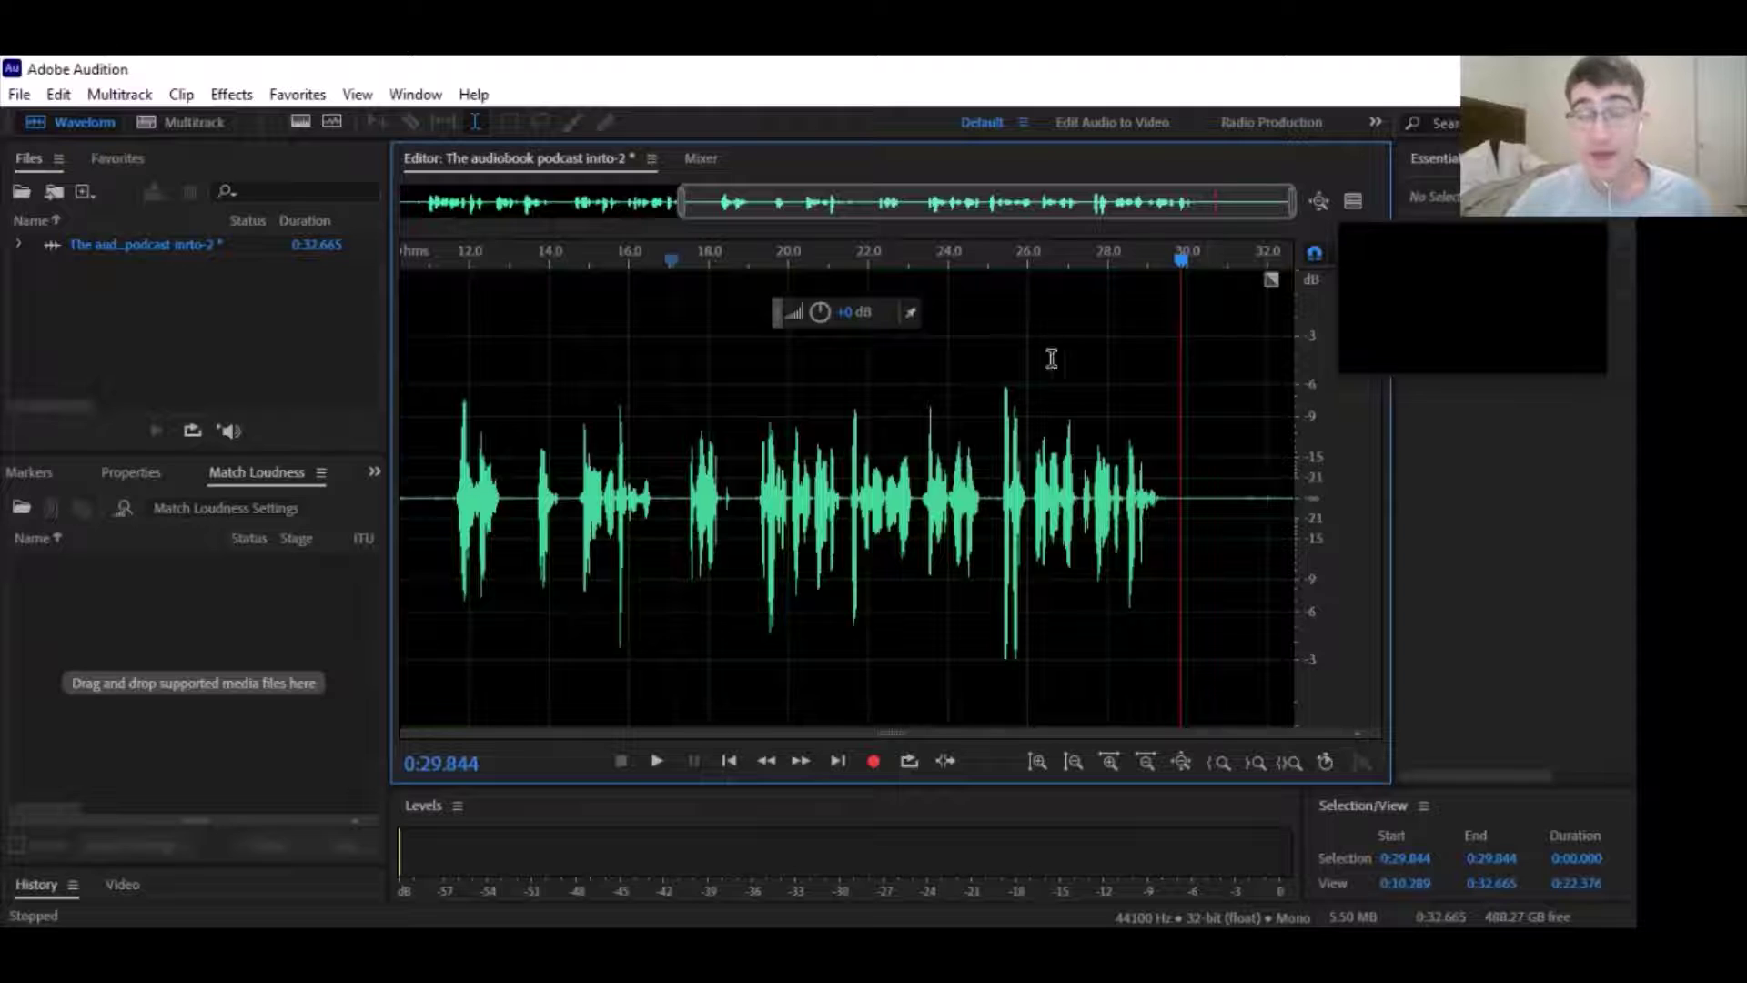
Save the voice-over as MP3 'The audiobook podcast inrto-2.mp3' in Interviews, accepting the lossy-format warning
click(19, 95)
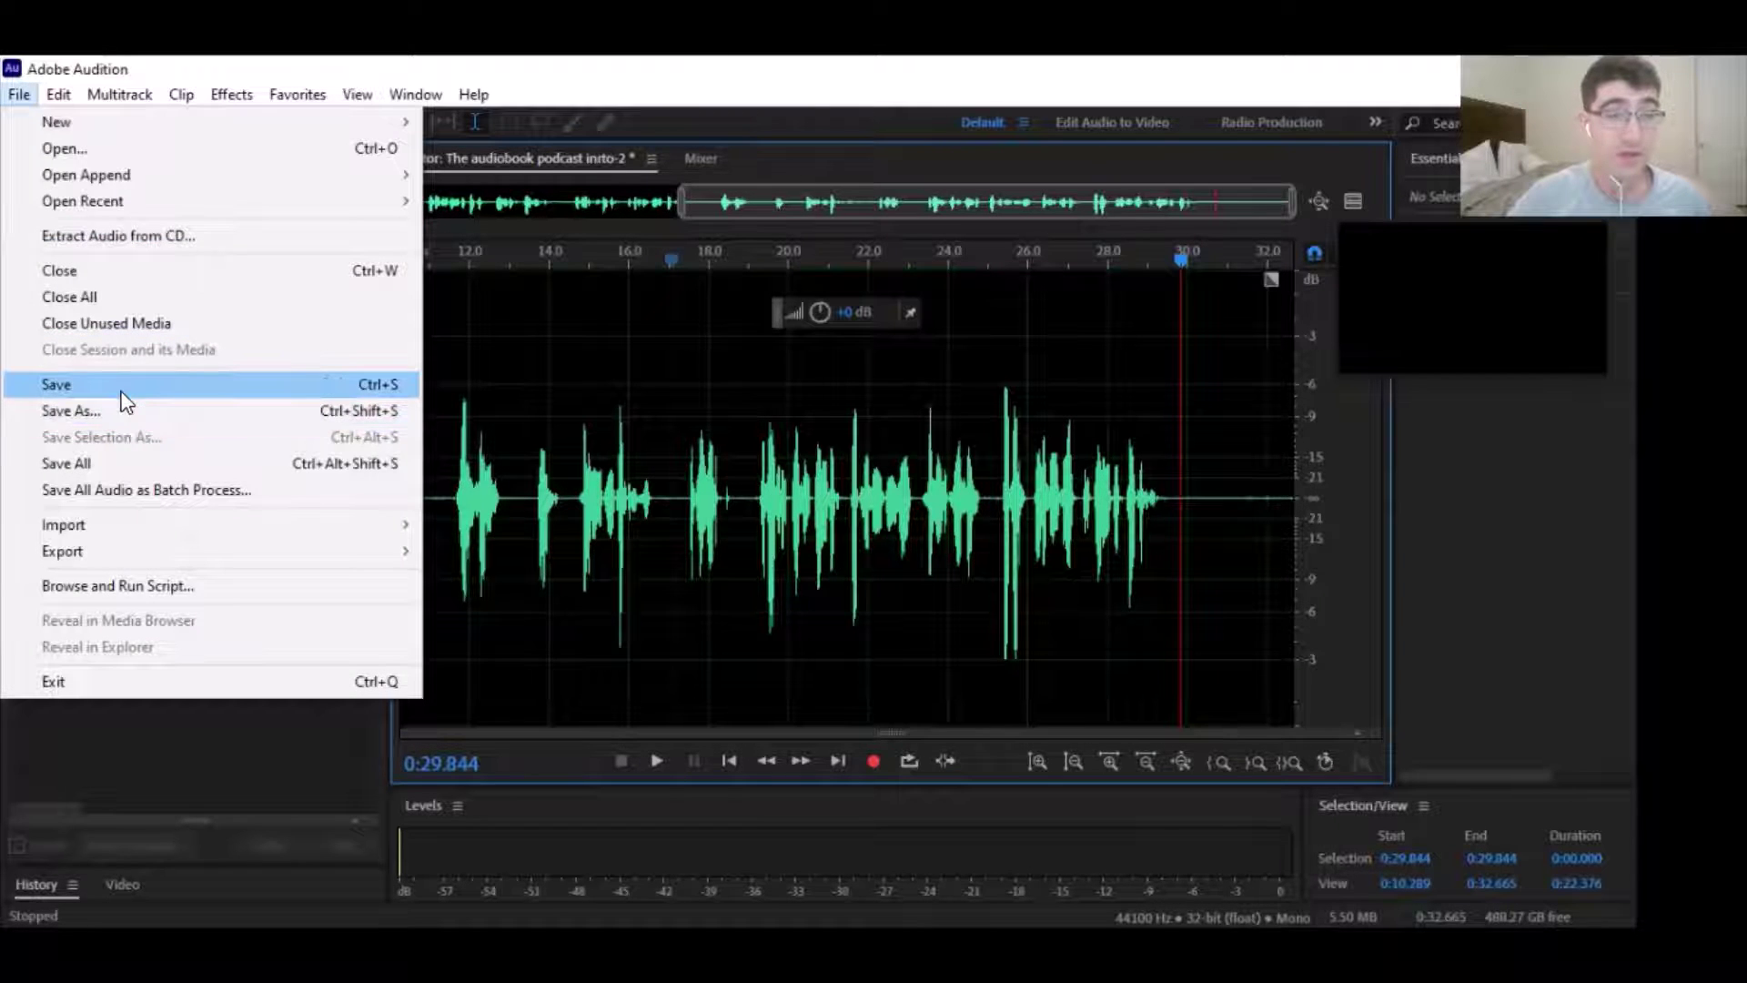
key(Return)
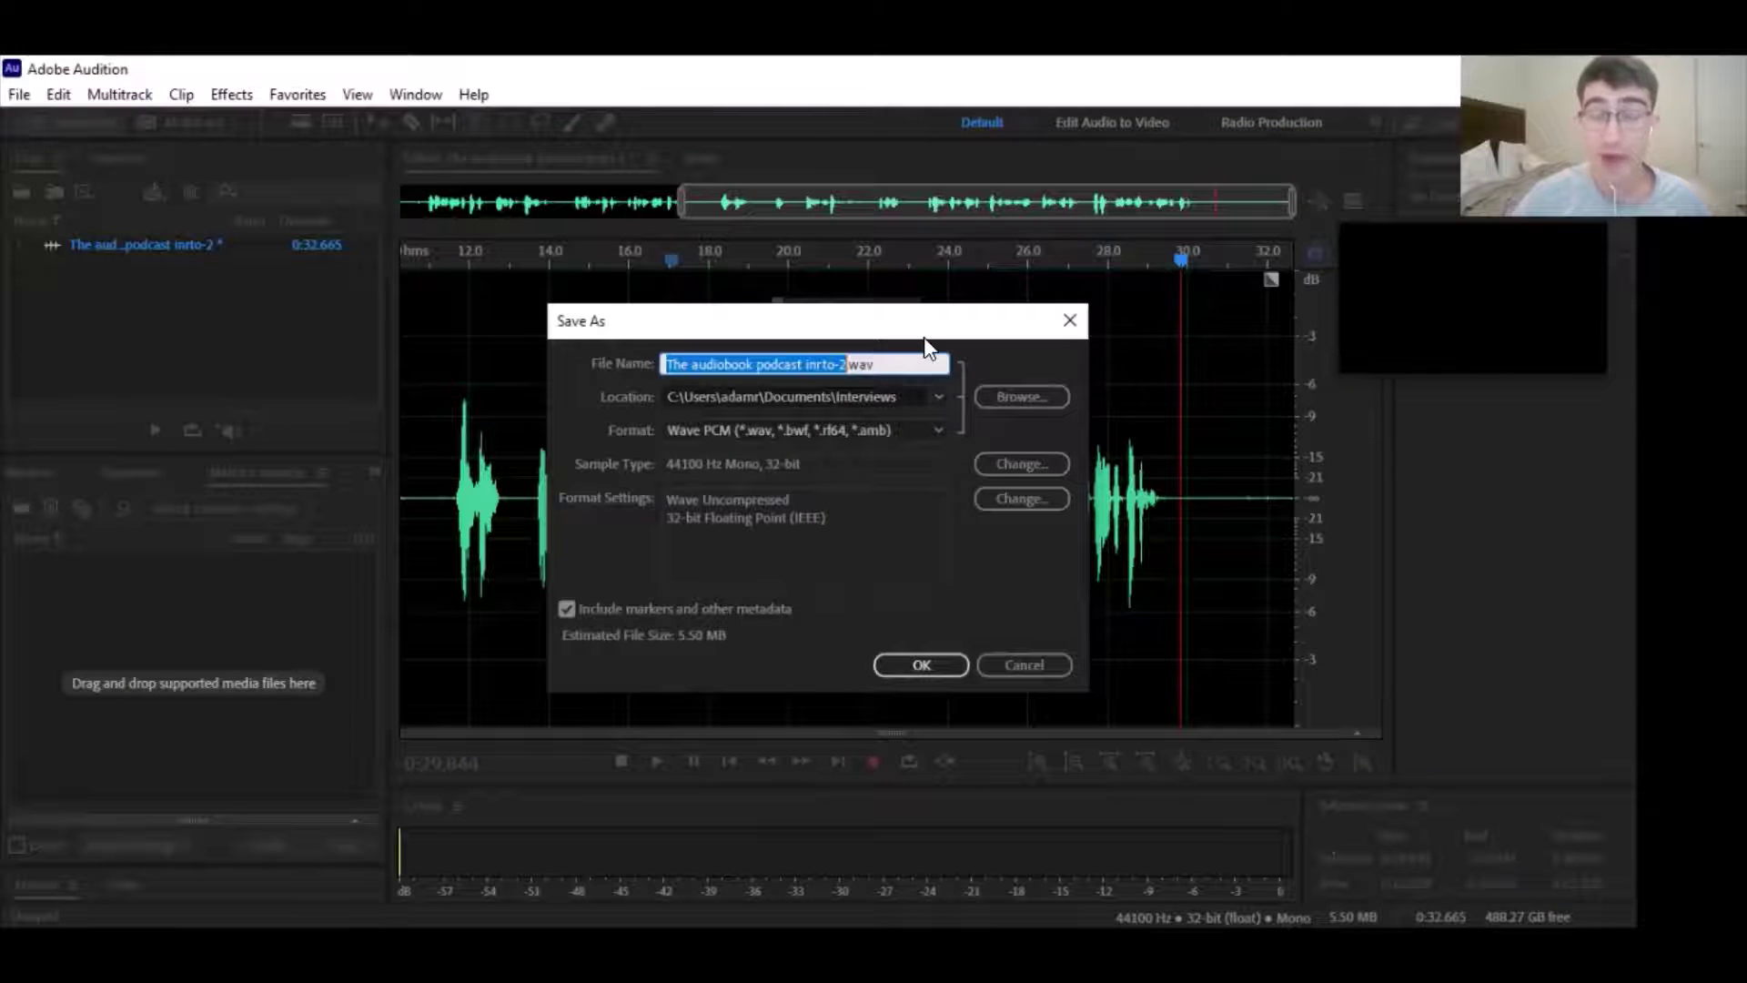
click(933, 429)
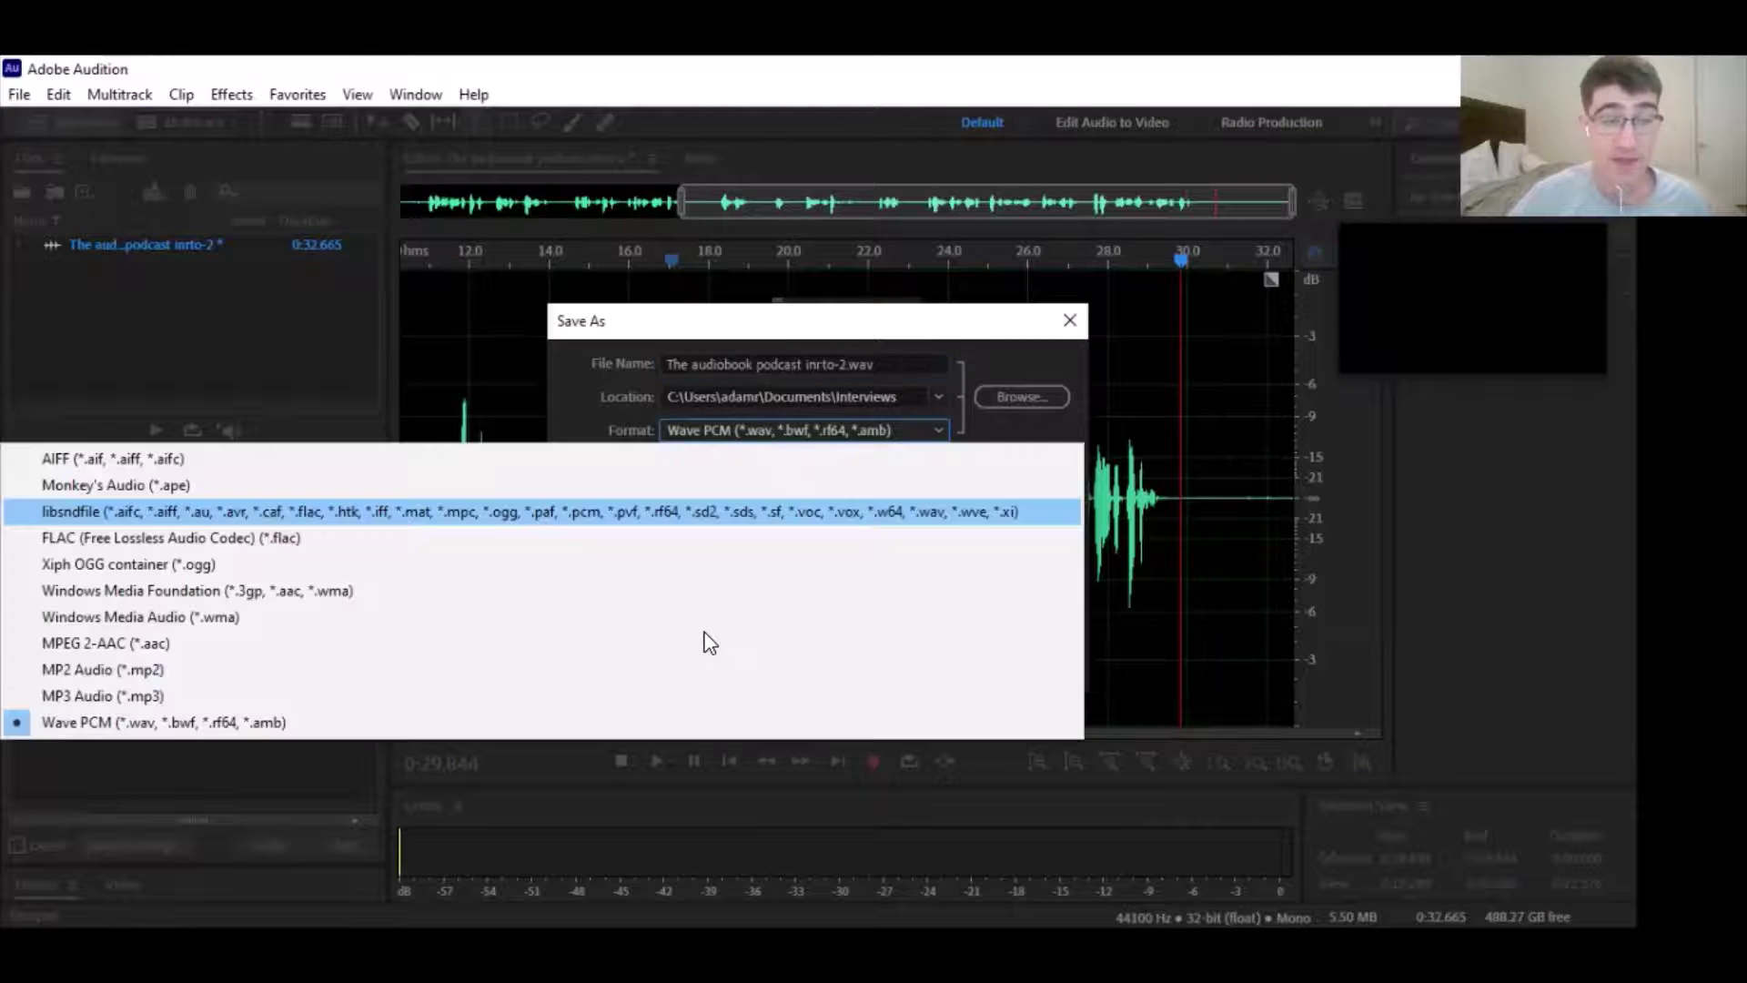
click(701, 695)
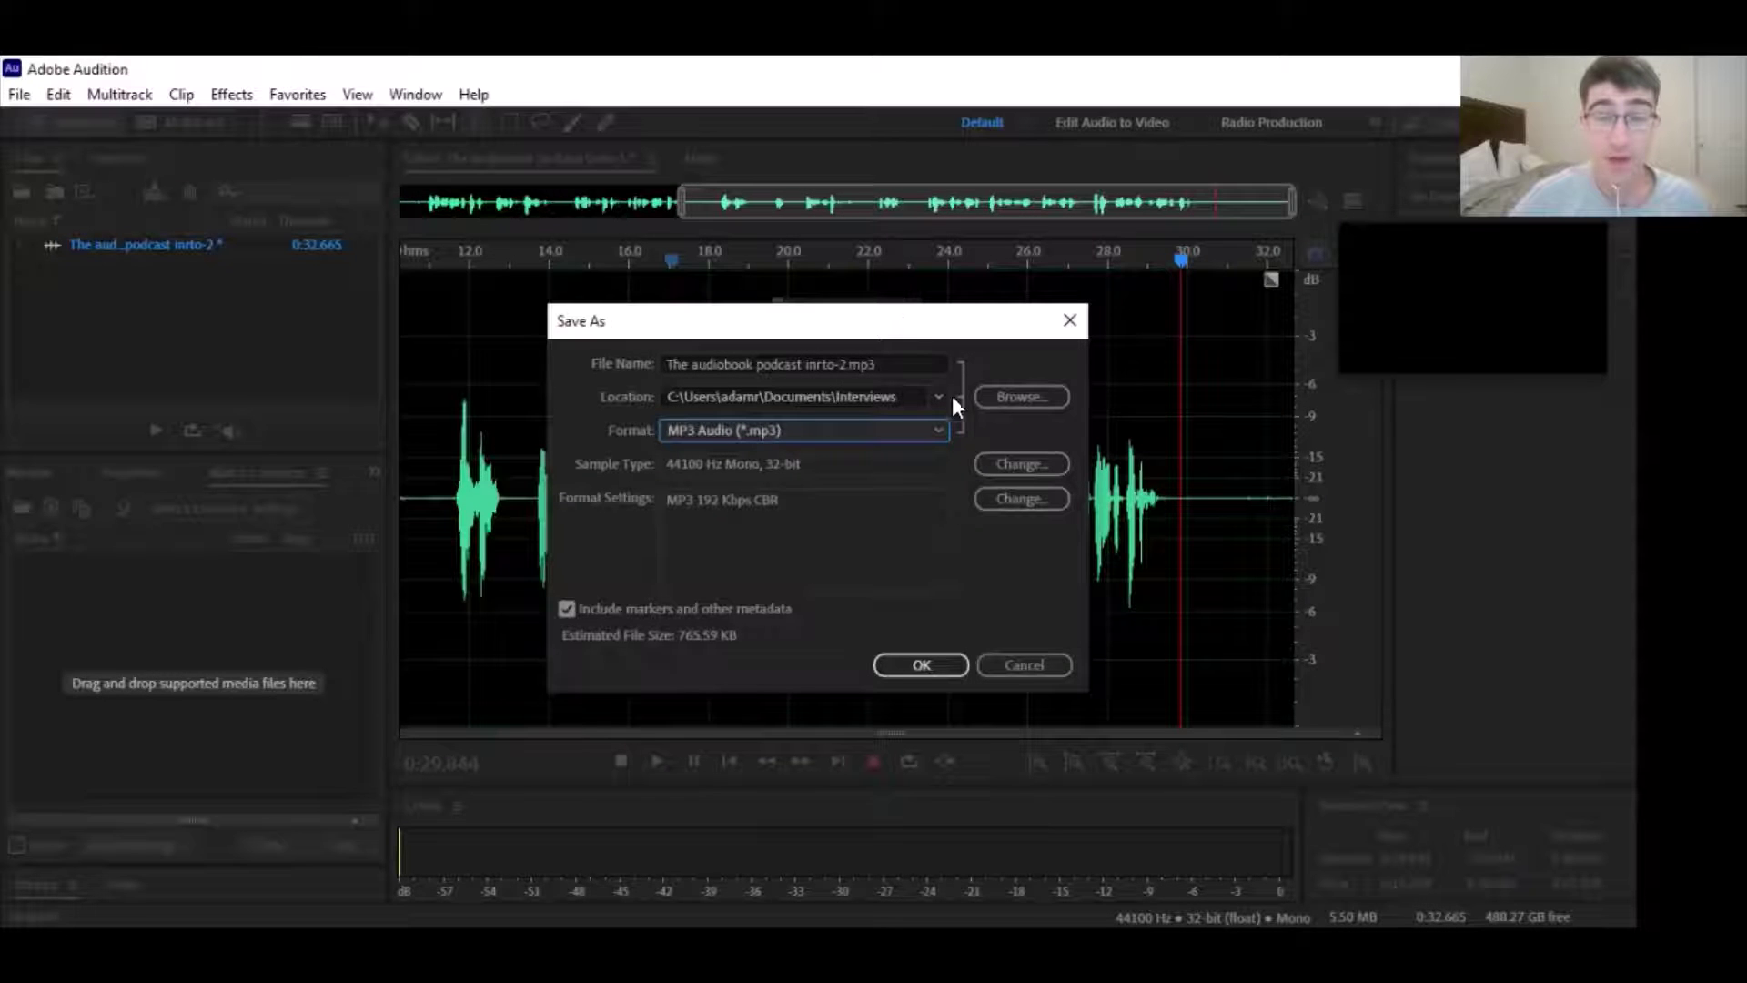
click(1020, 398)
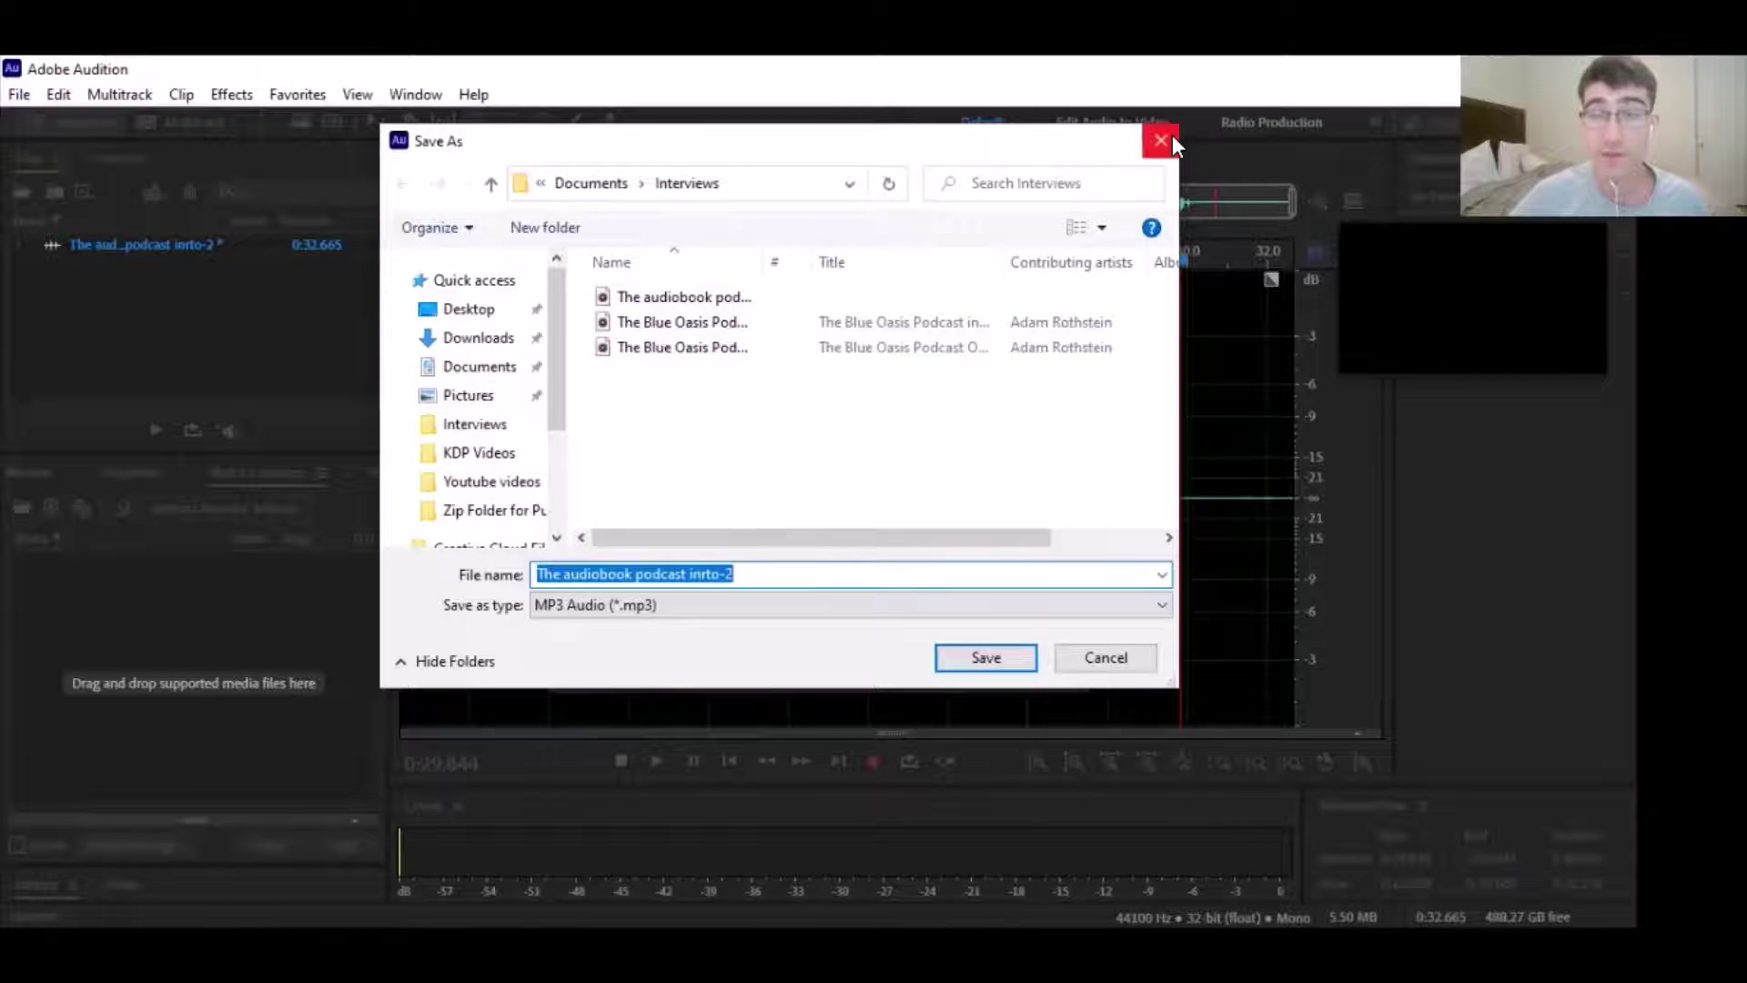
key(Return)
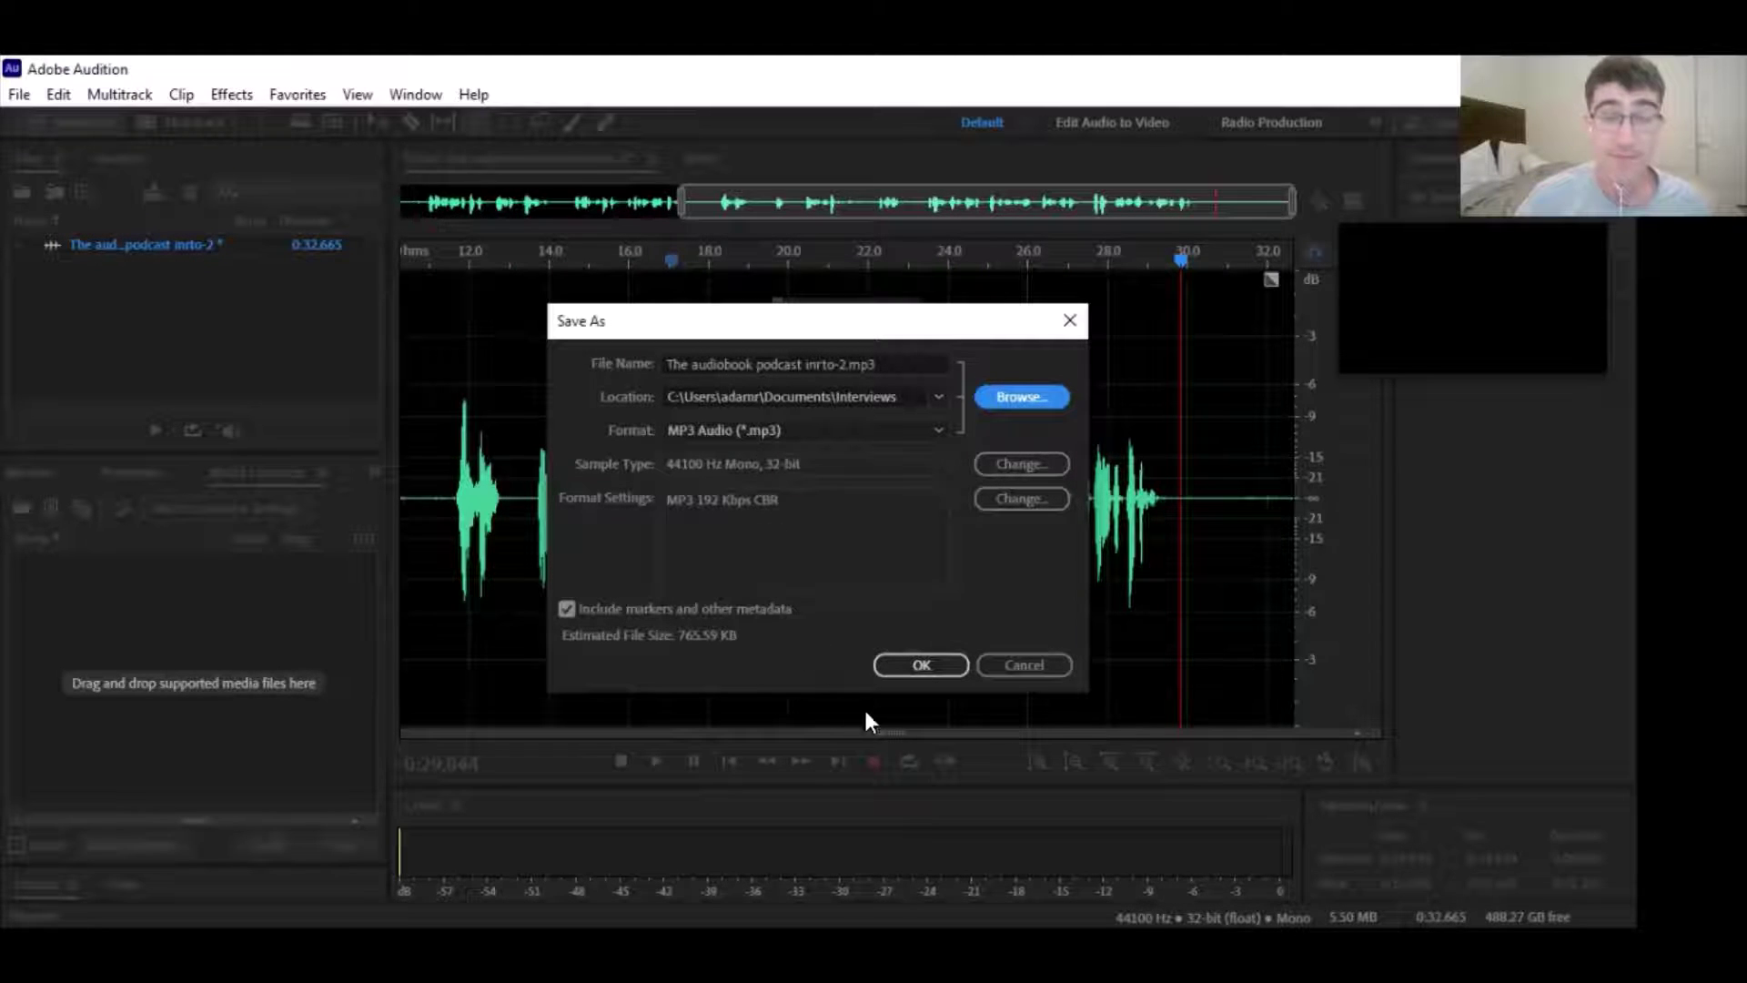
click(913, 667)
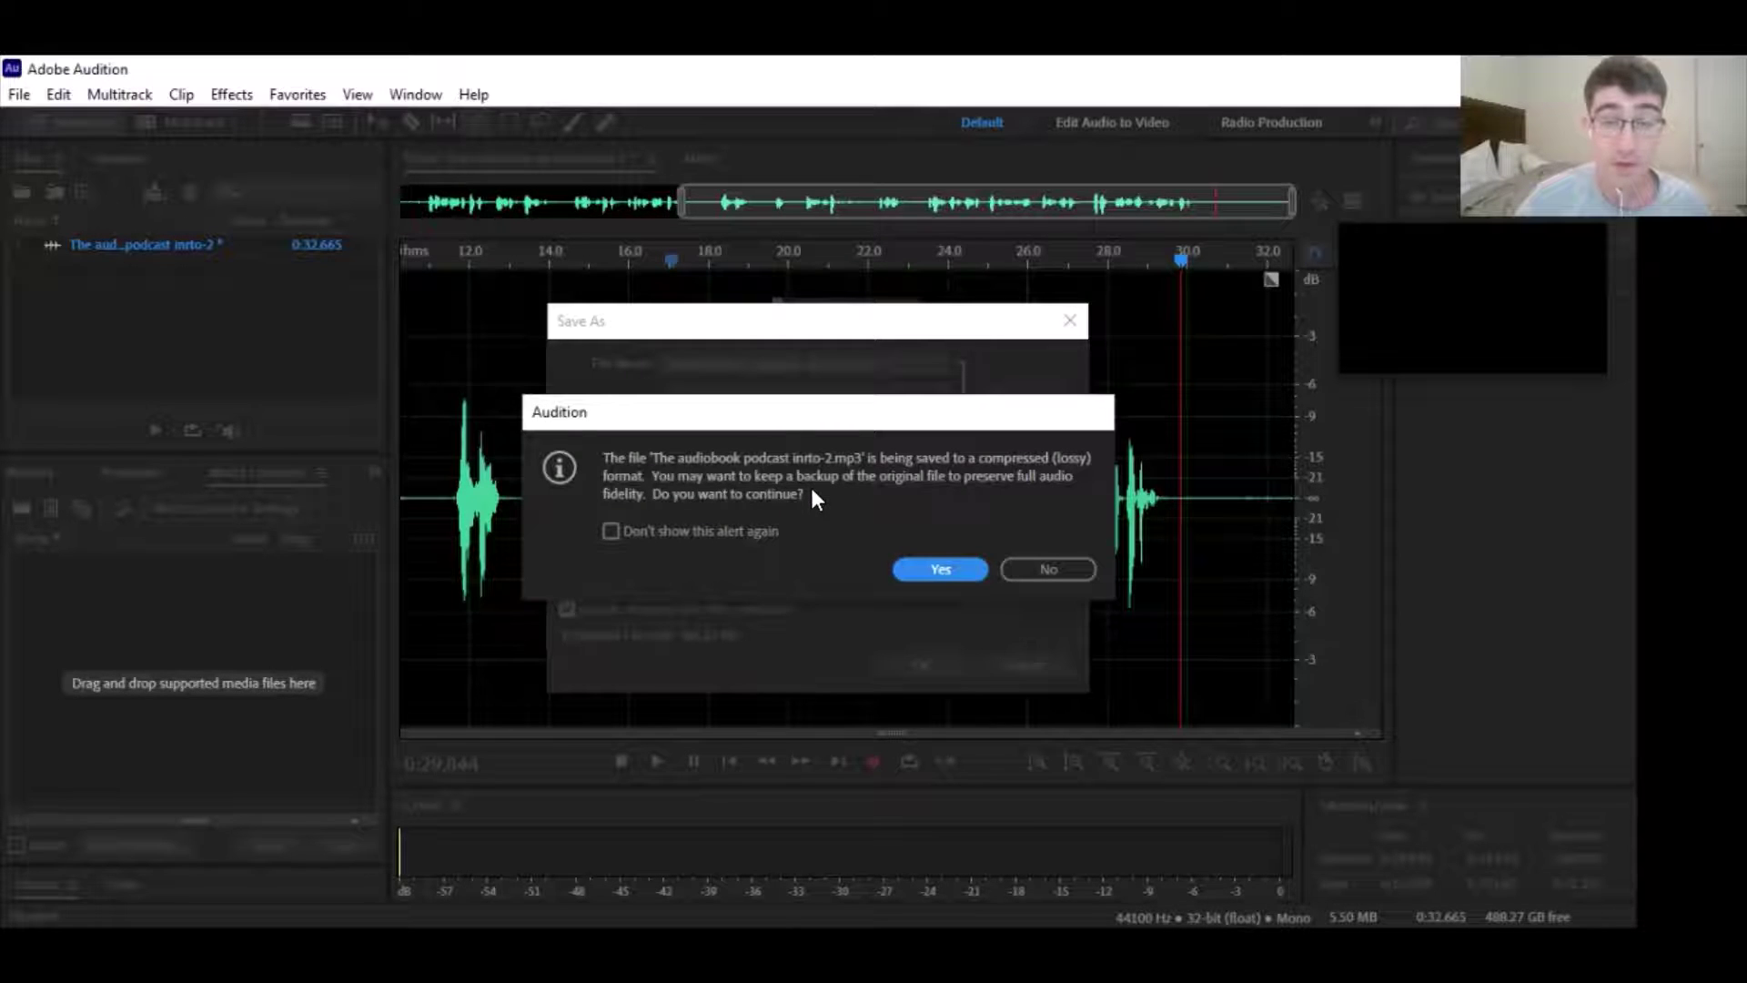
click(951, 570)
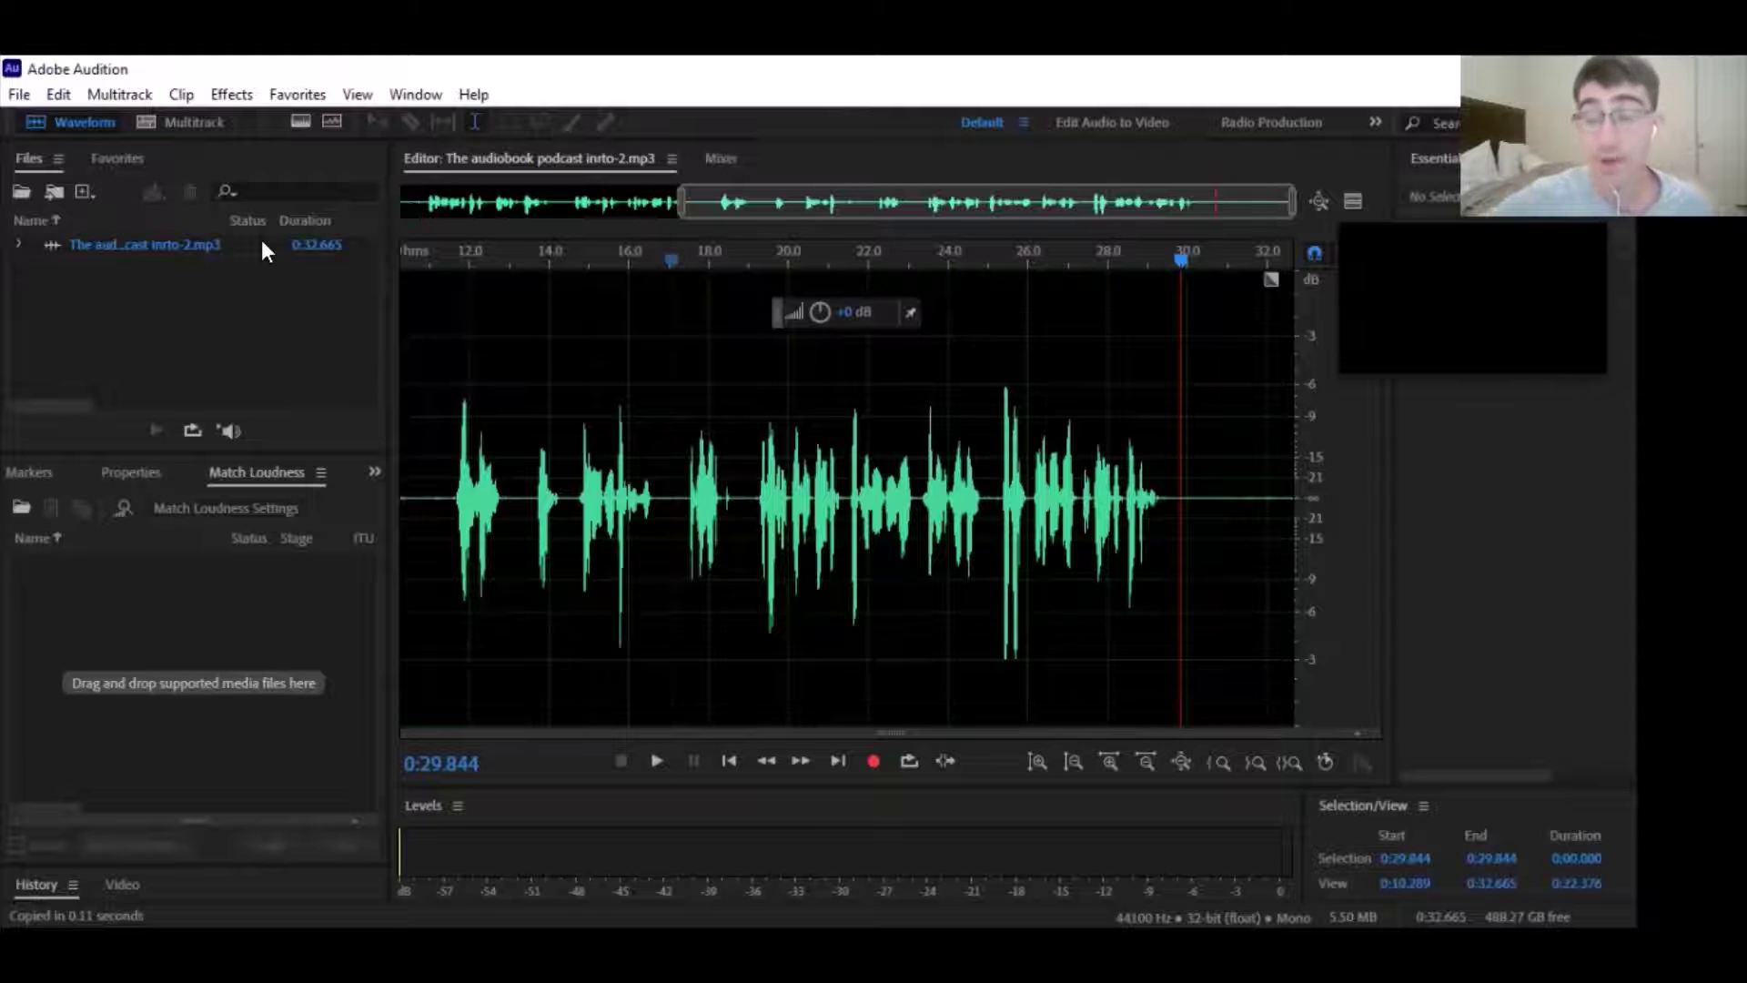
Create an empty multitrack session named 'Multitrack #2 for podcast intro'
click(163, 128)
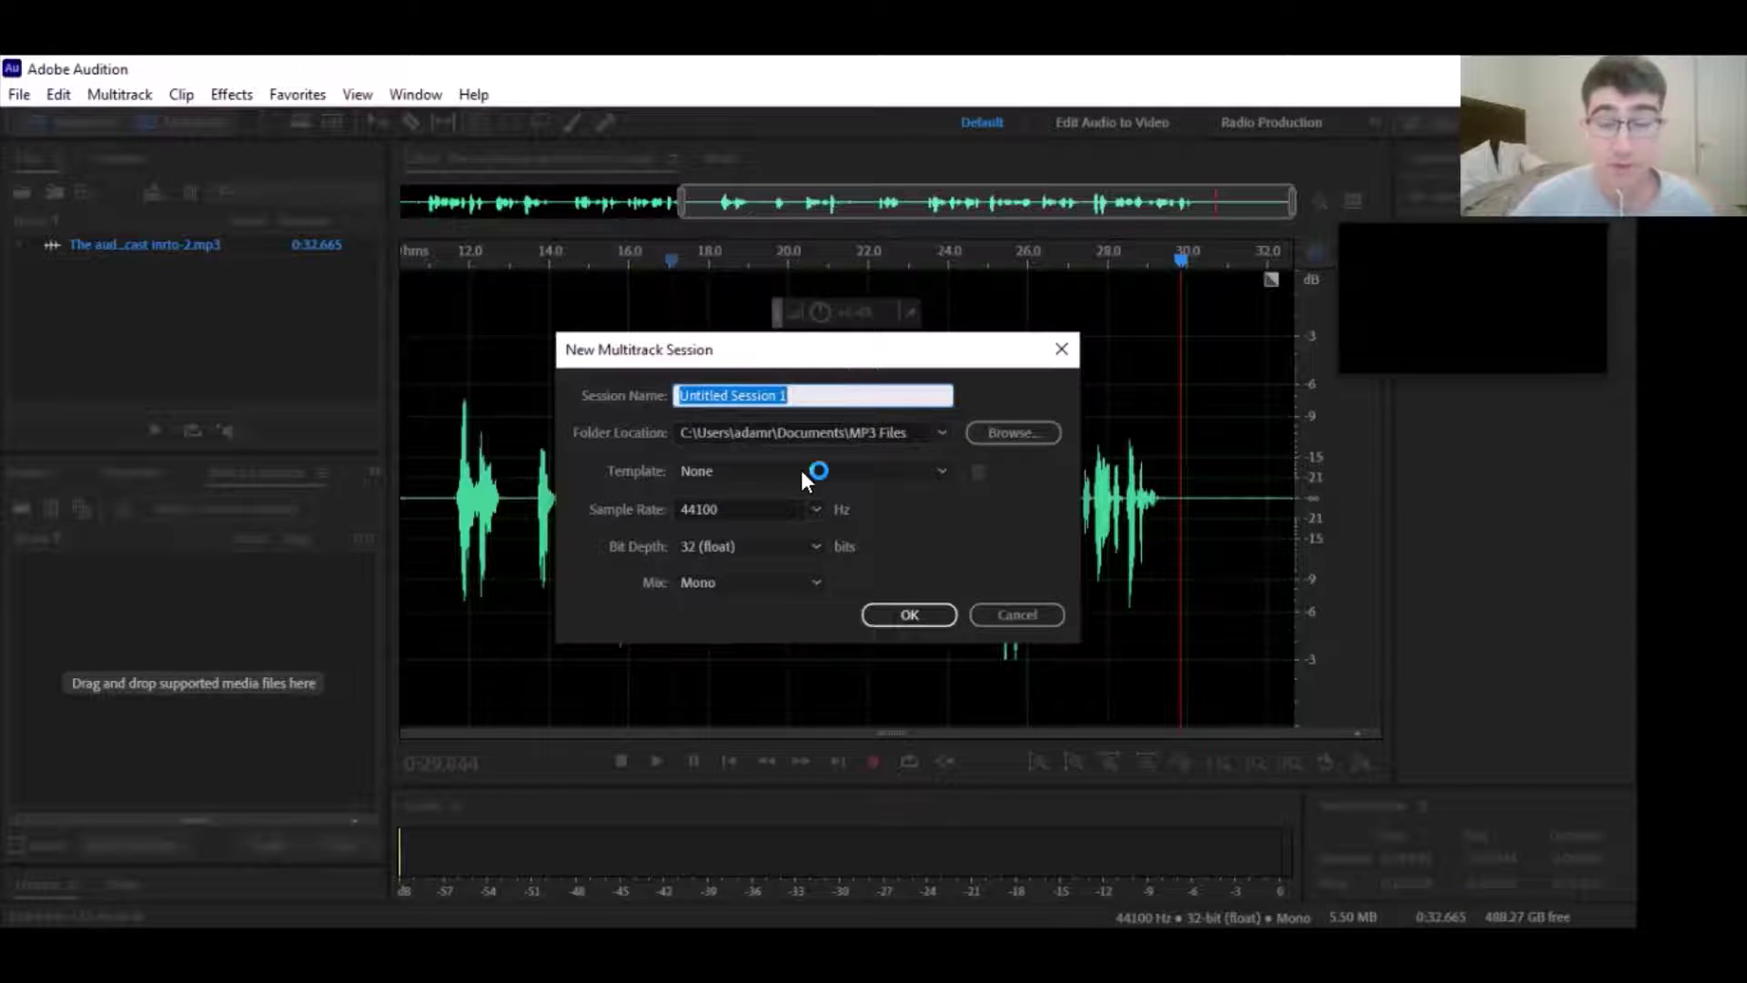
key(BackSpace)
text(Matt)
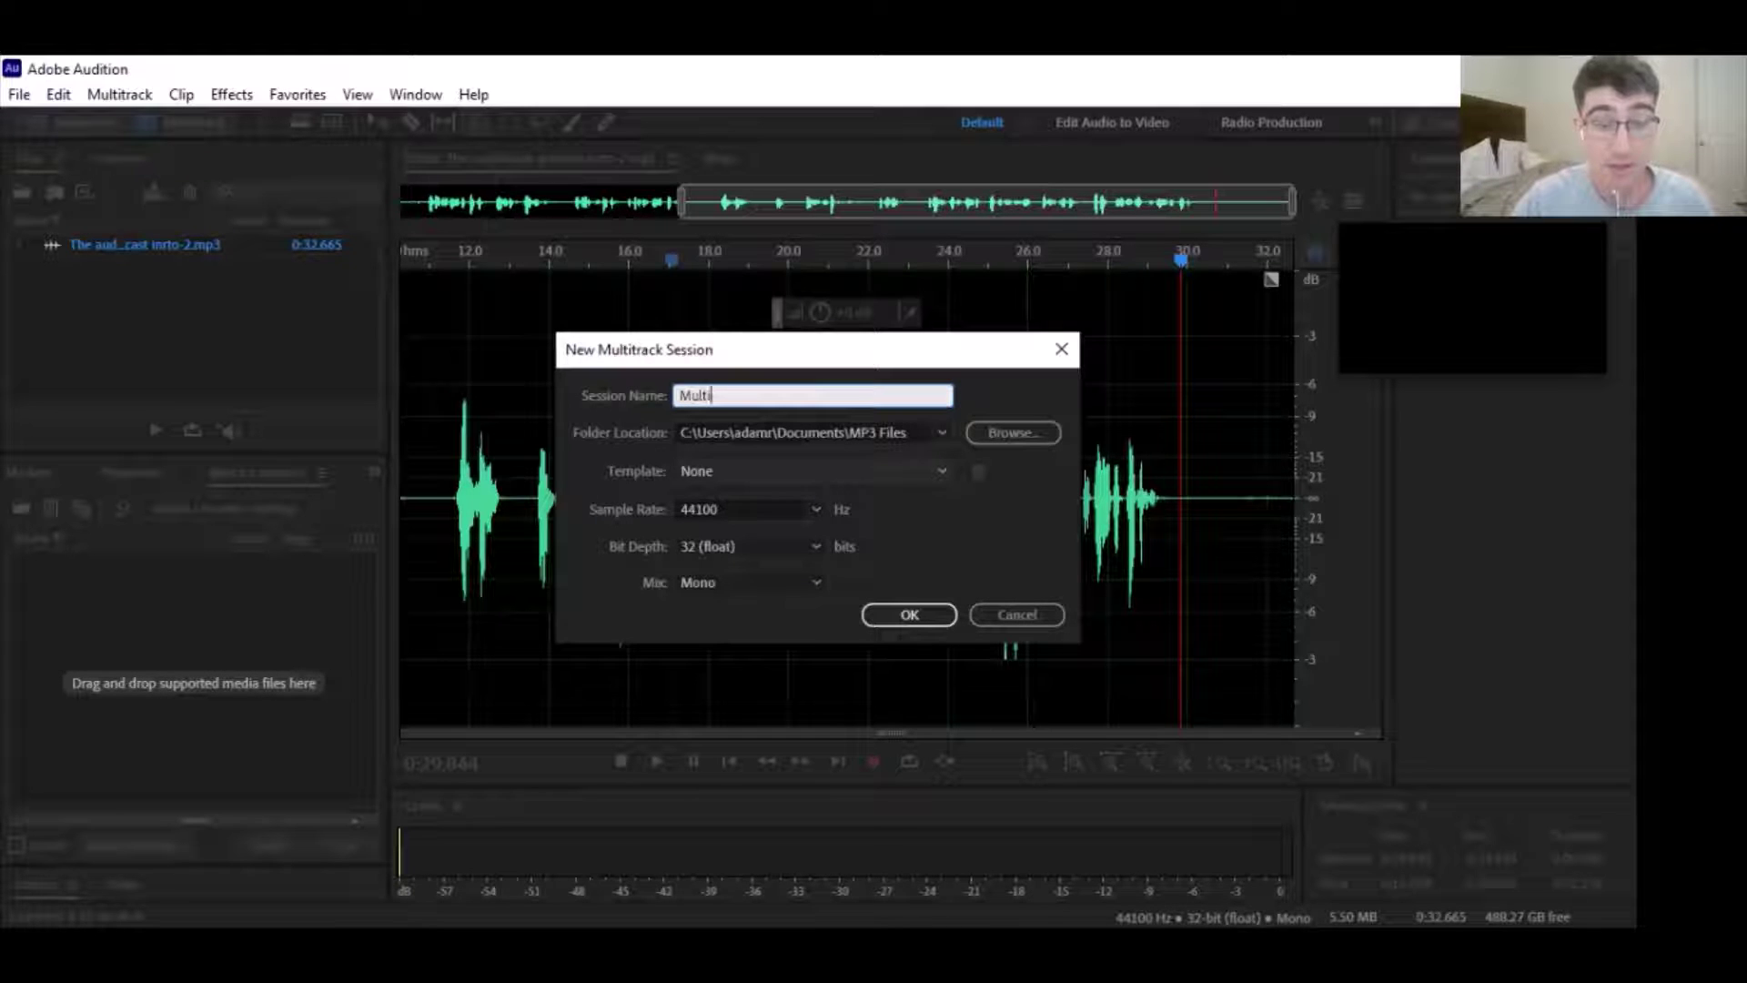
text(itrack #2 lor pod)
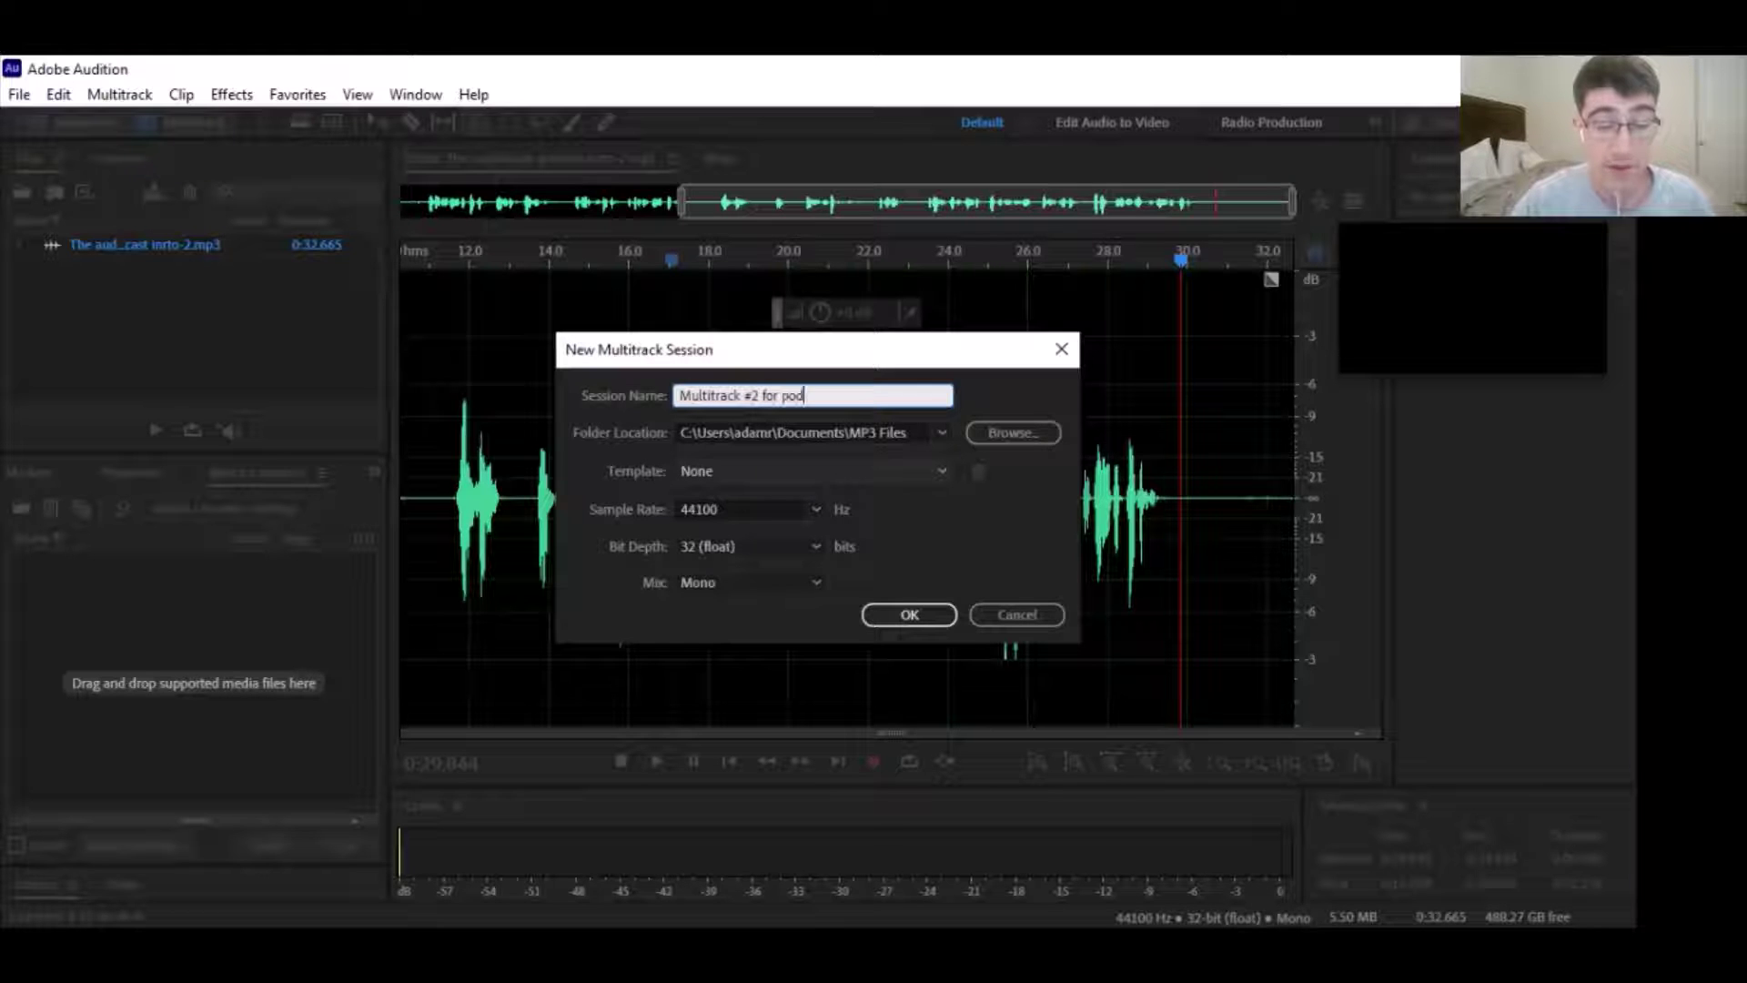
text(cast intro)
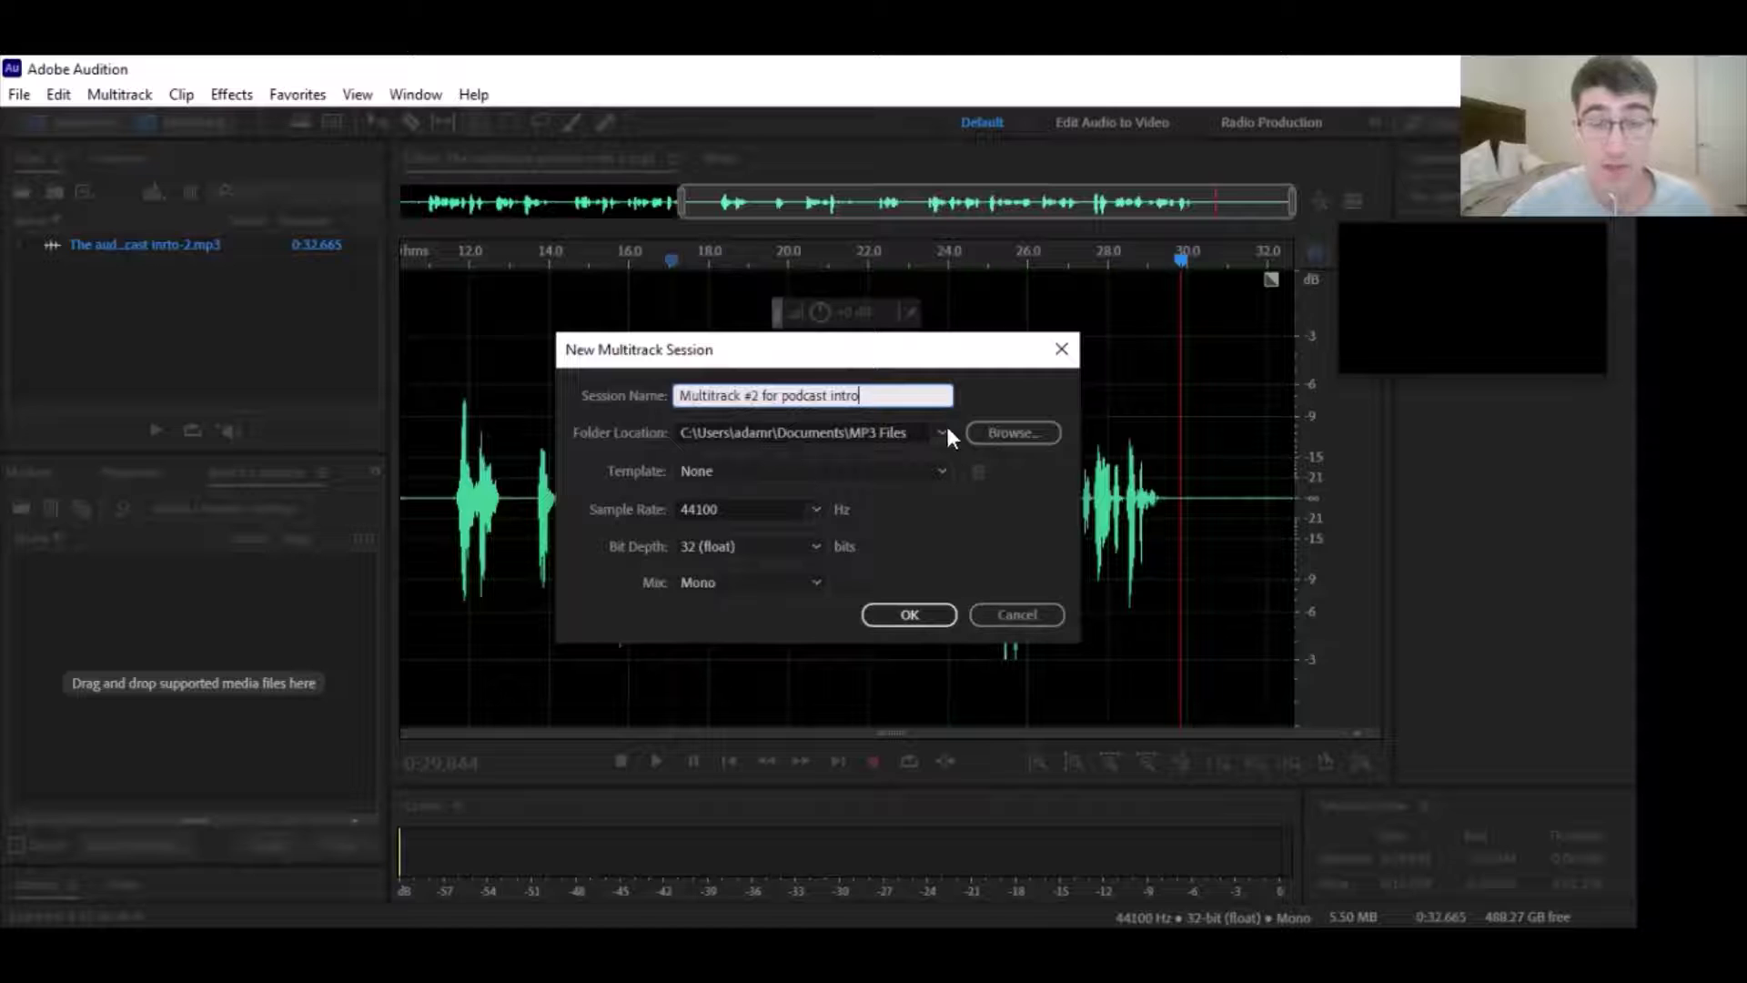
click(909, 615)
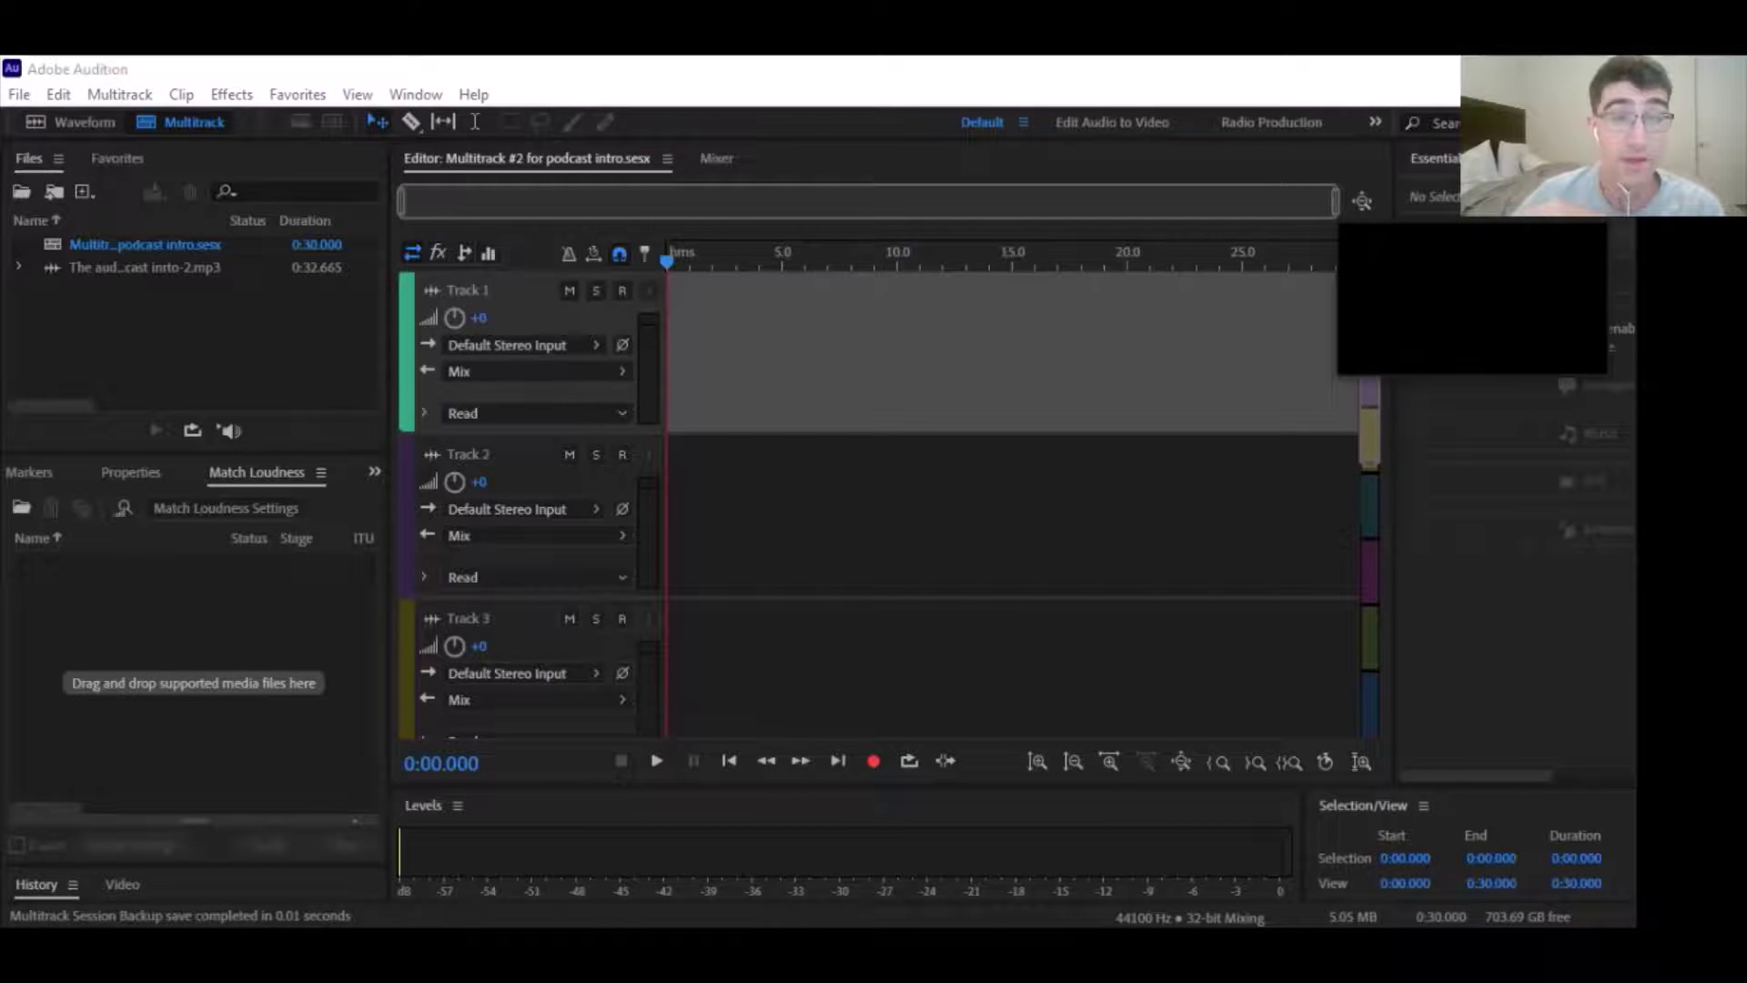
Open the Musway Studio - 175-2 - Rock music file and normalize it to -3 dB
click(19, 93)
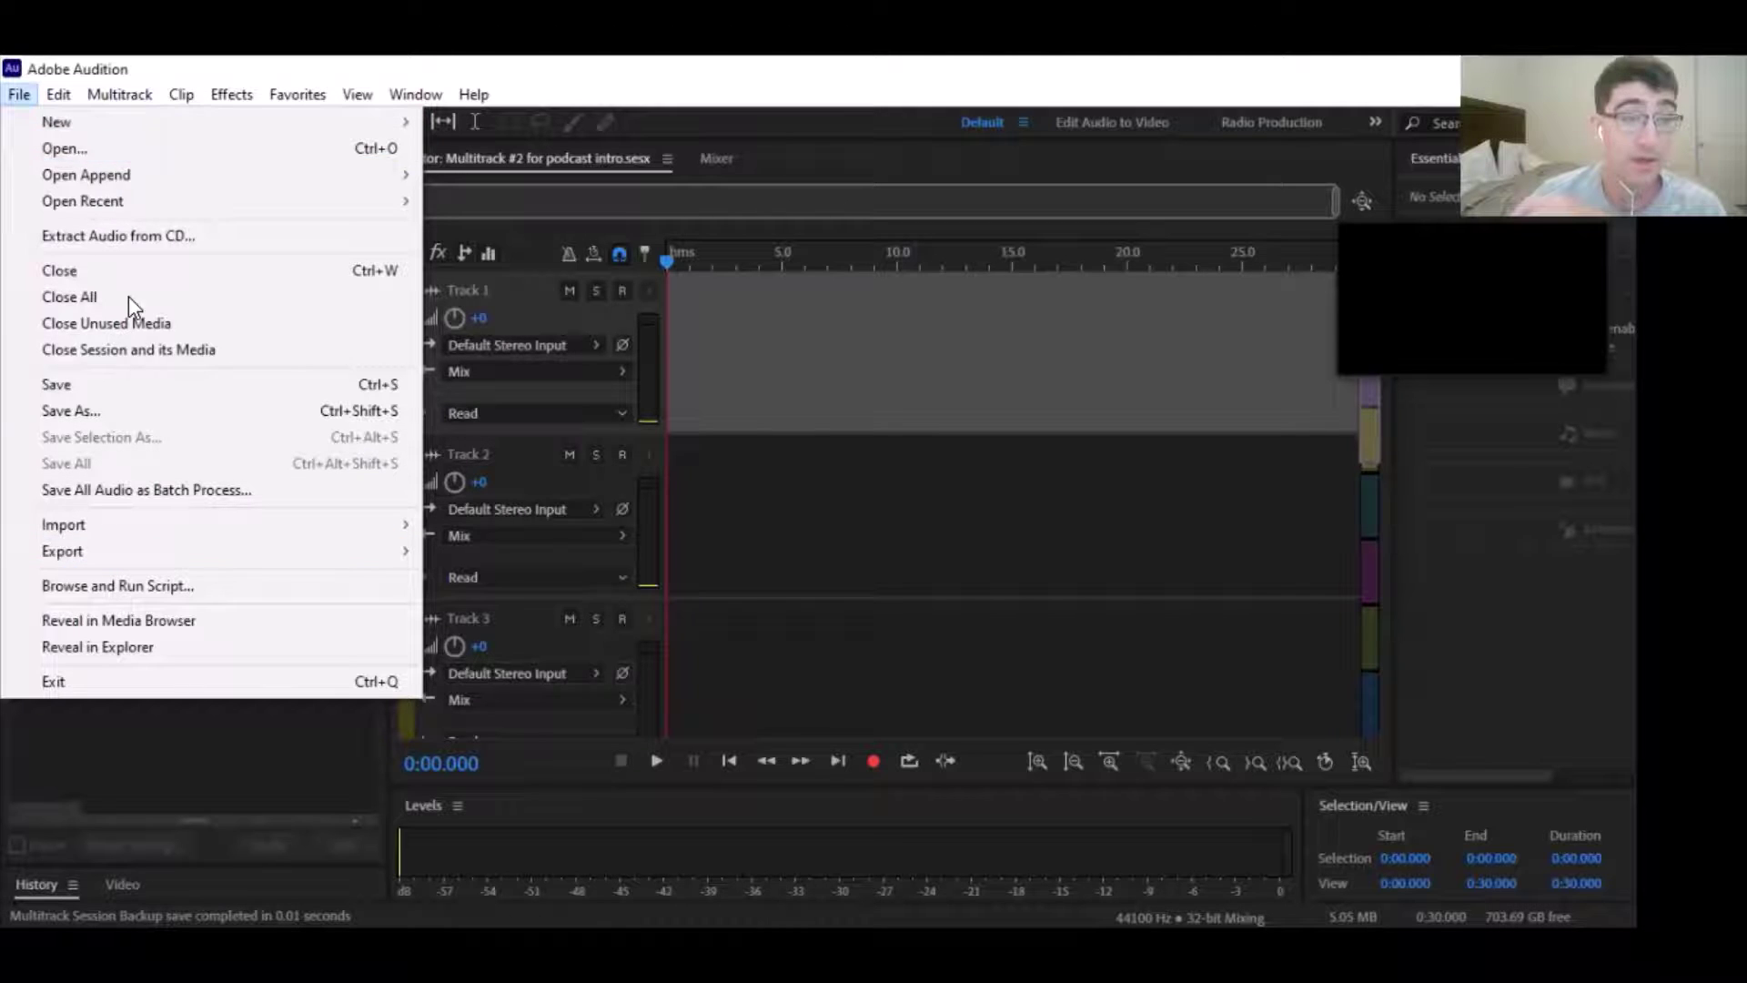
click(123, 150)
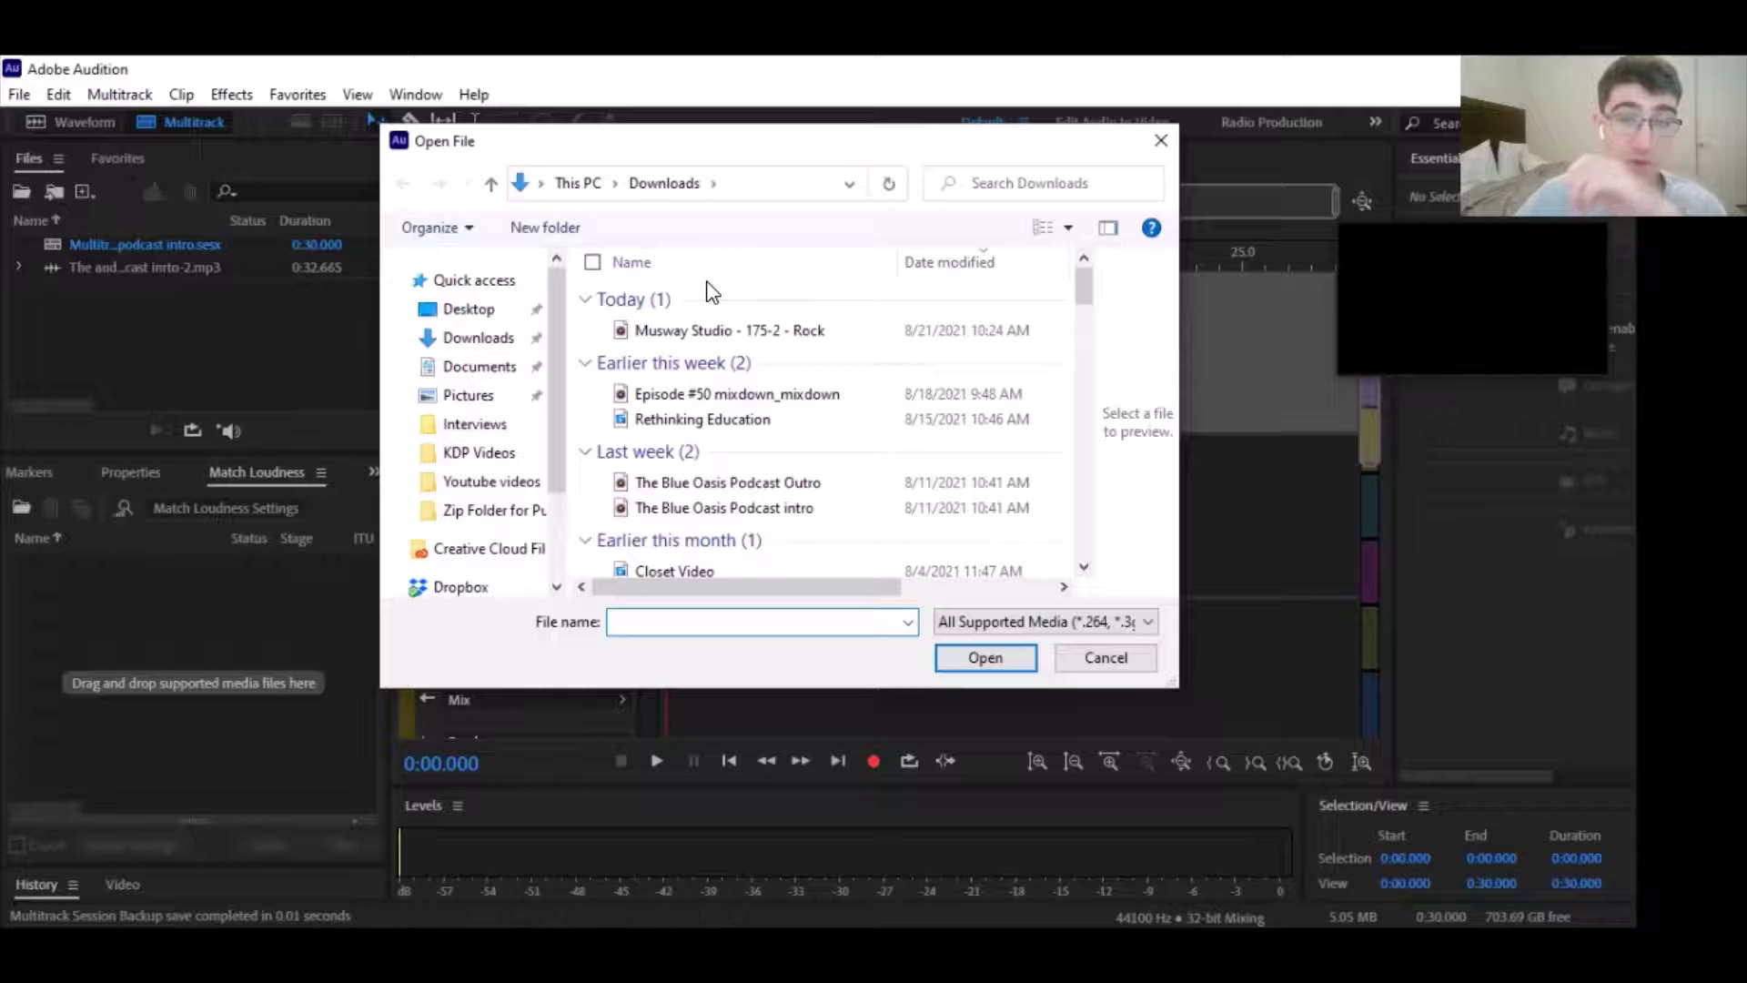
click(792, 327)
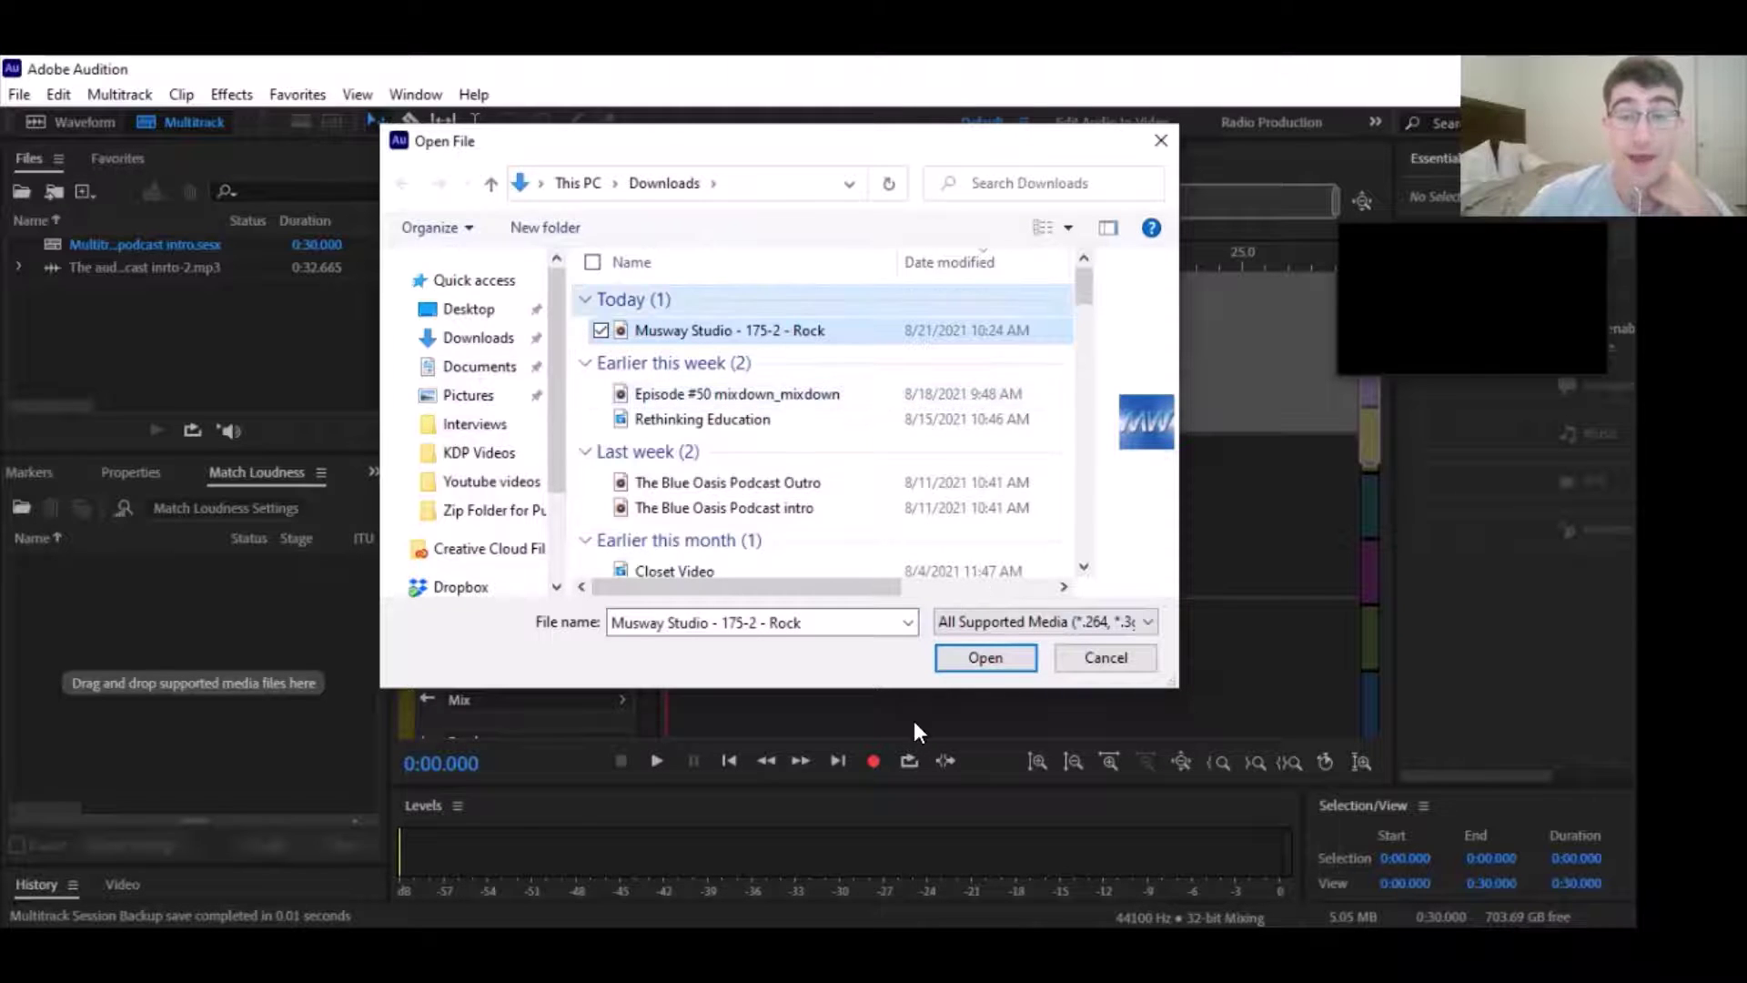
click(991, 651)
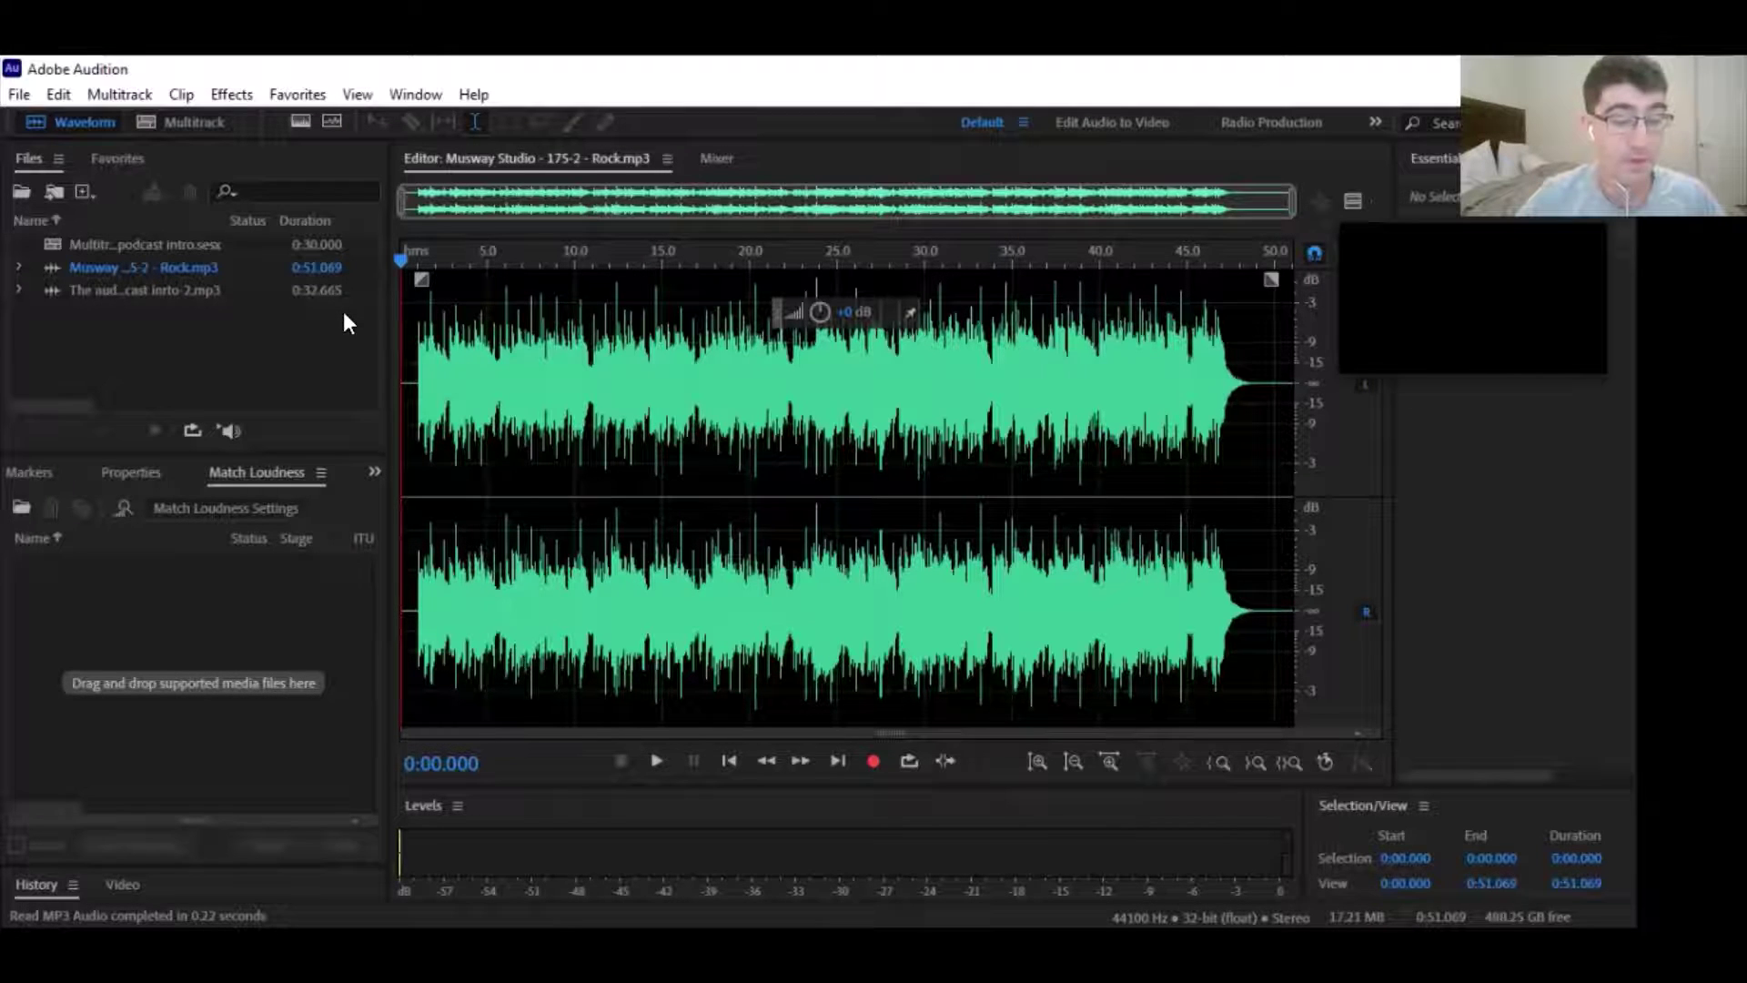
key(ctrl+a)
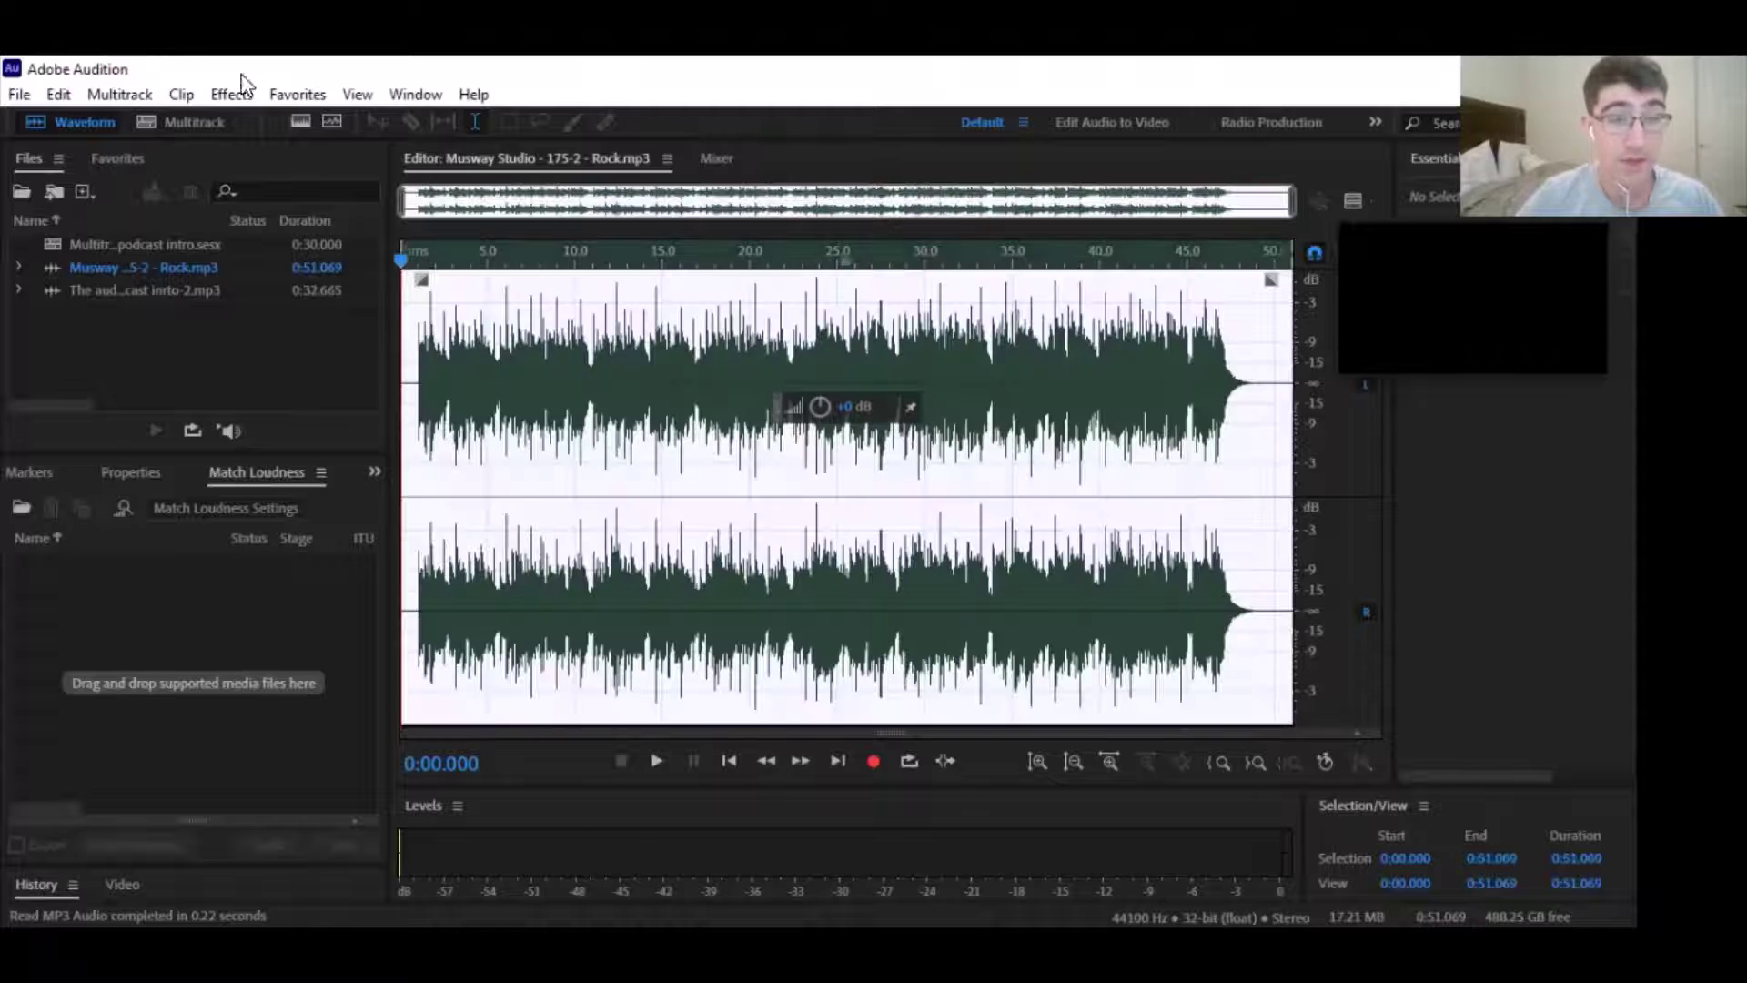
click(304, 86)
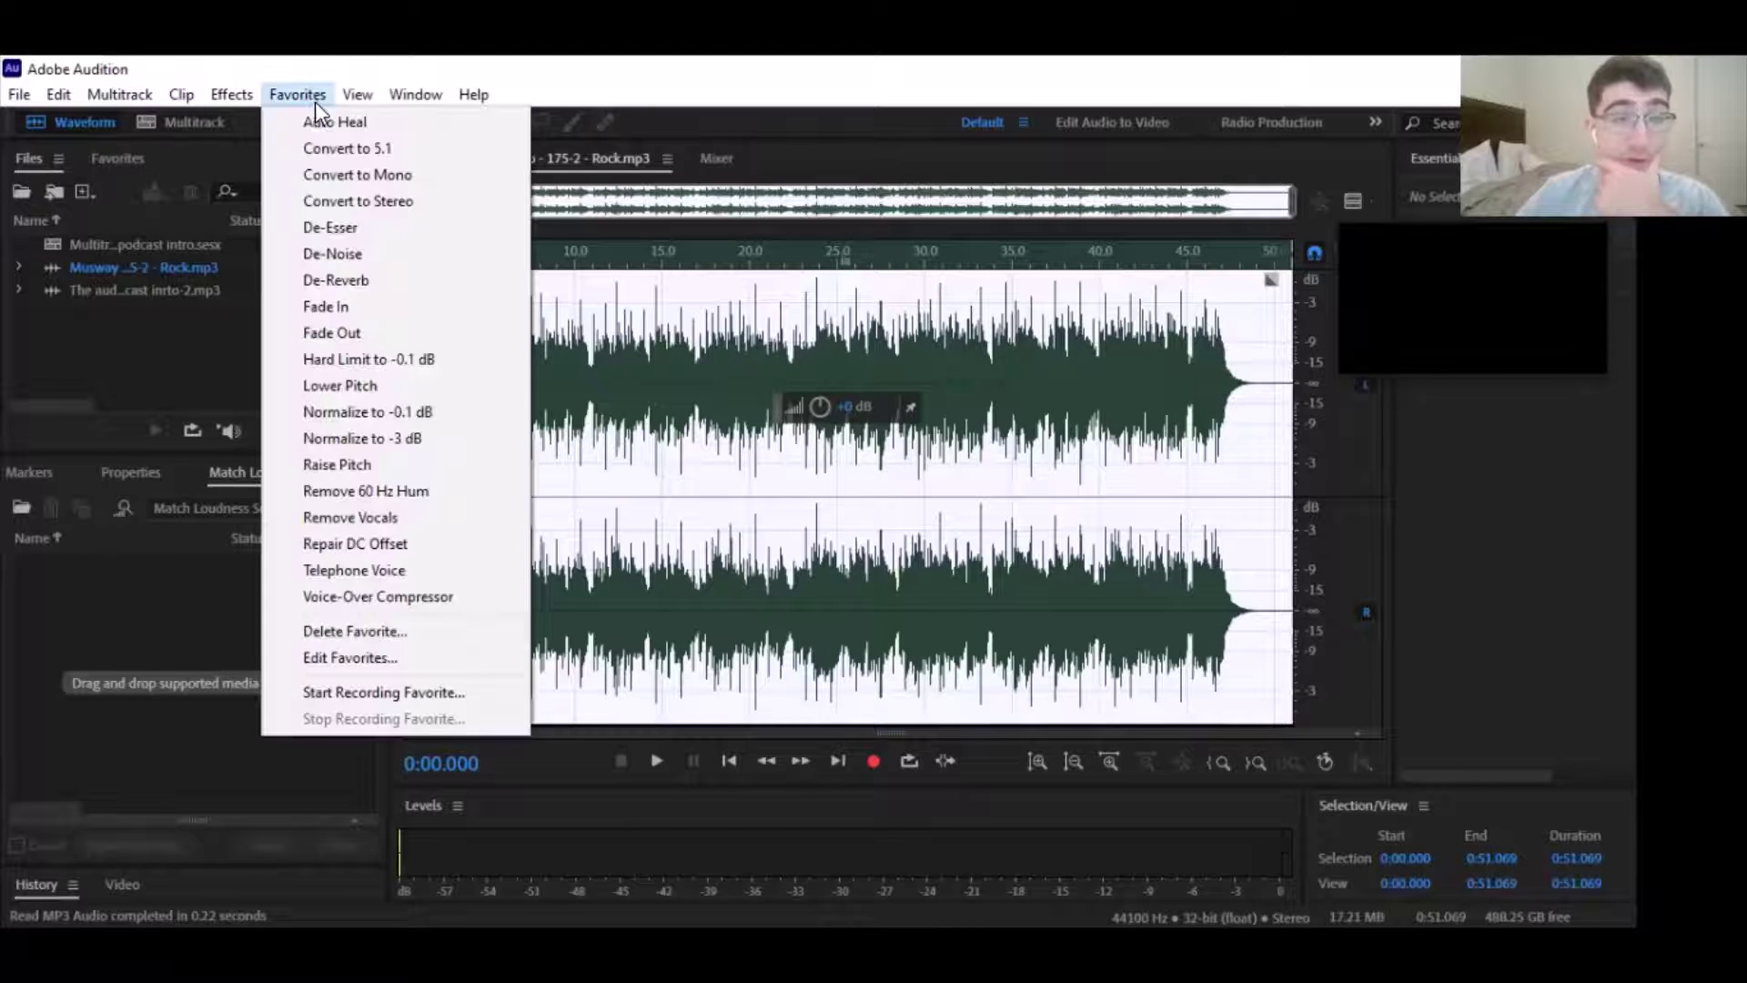
click(402, 438)
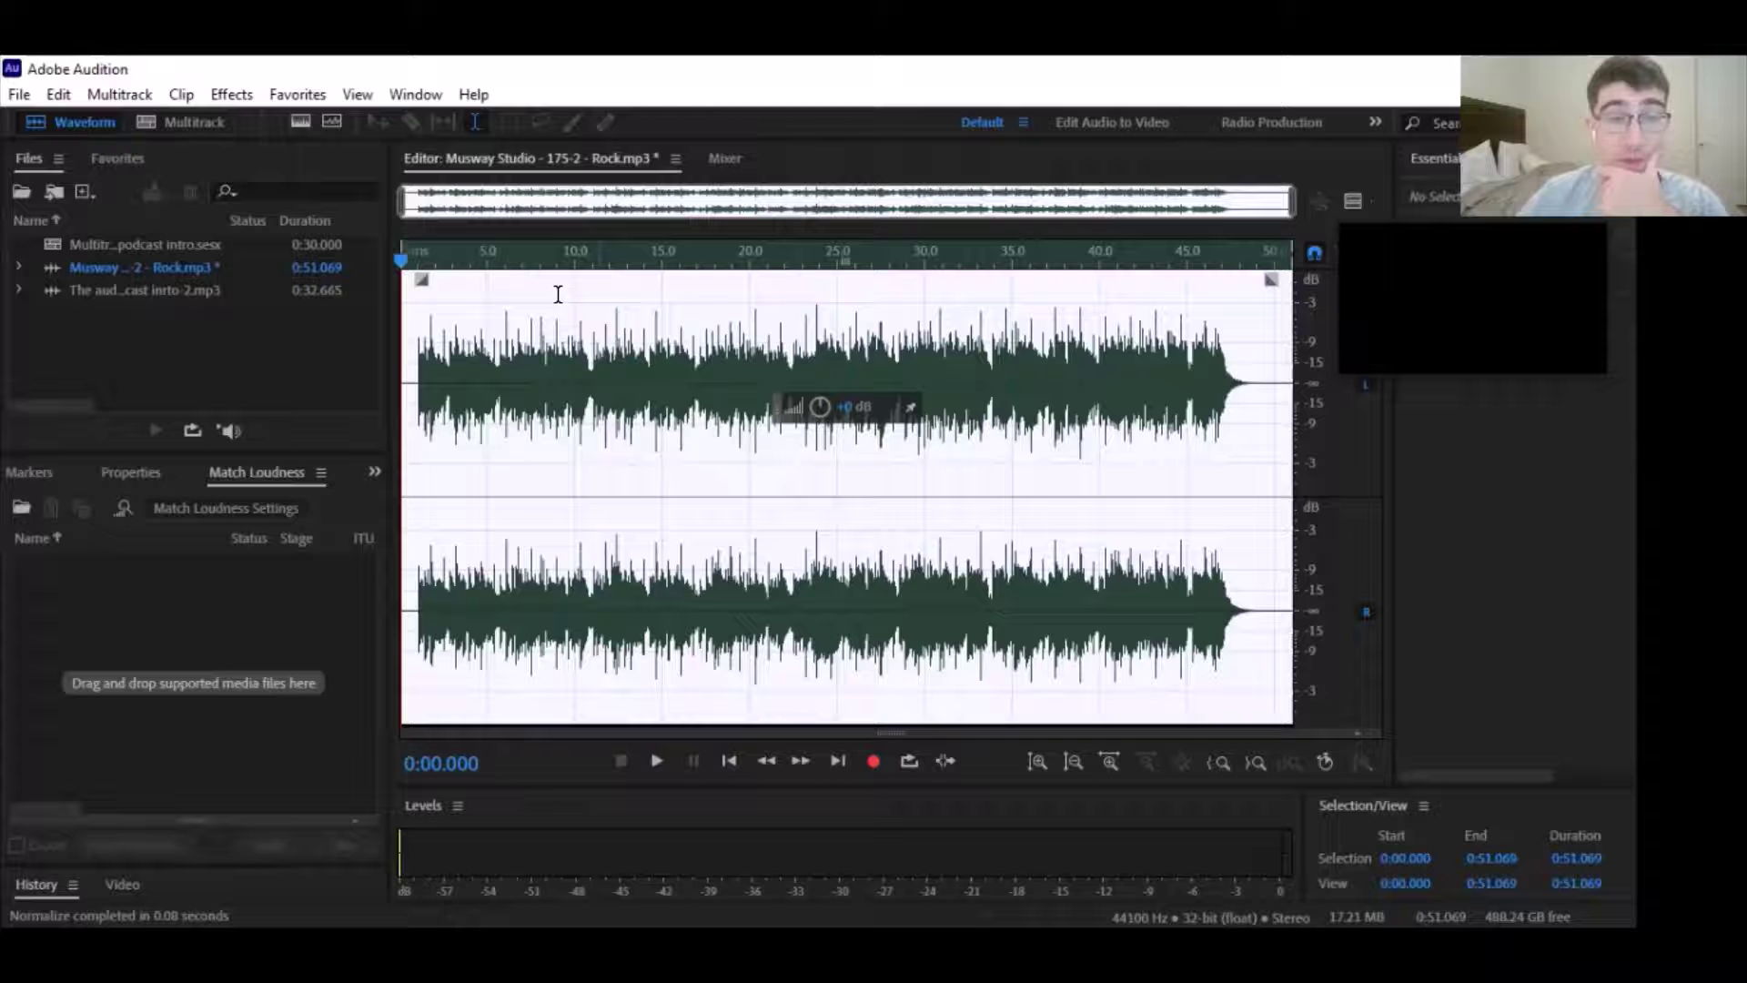
Save all open files, accepting the lossy-format warning, and select the podcast intro session
click(18, 98)
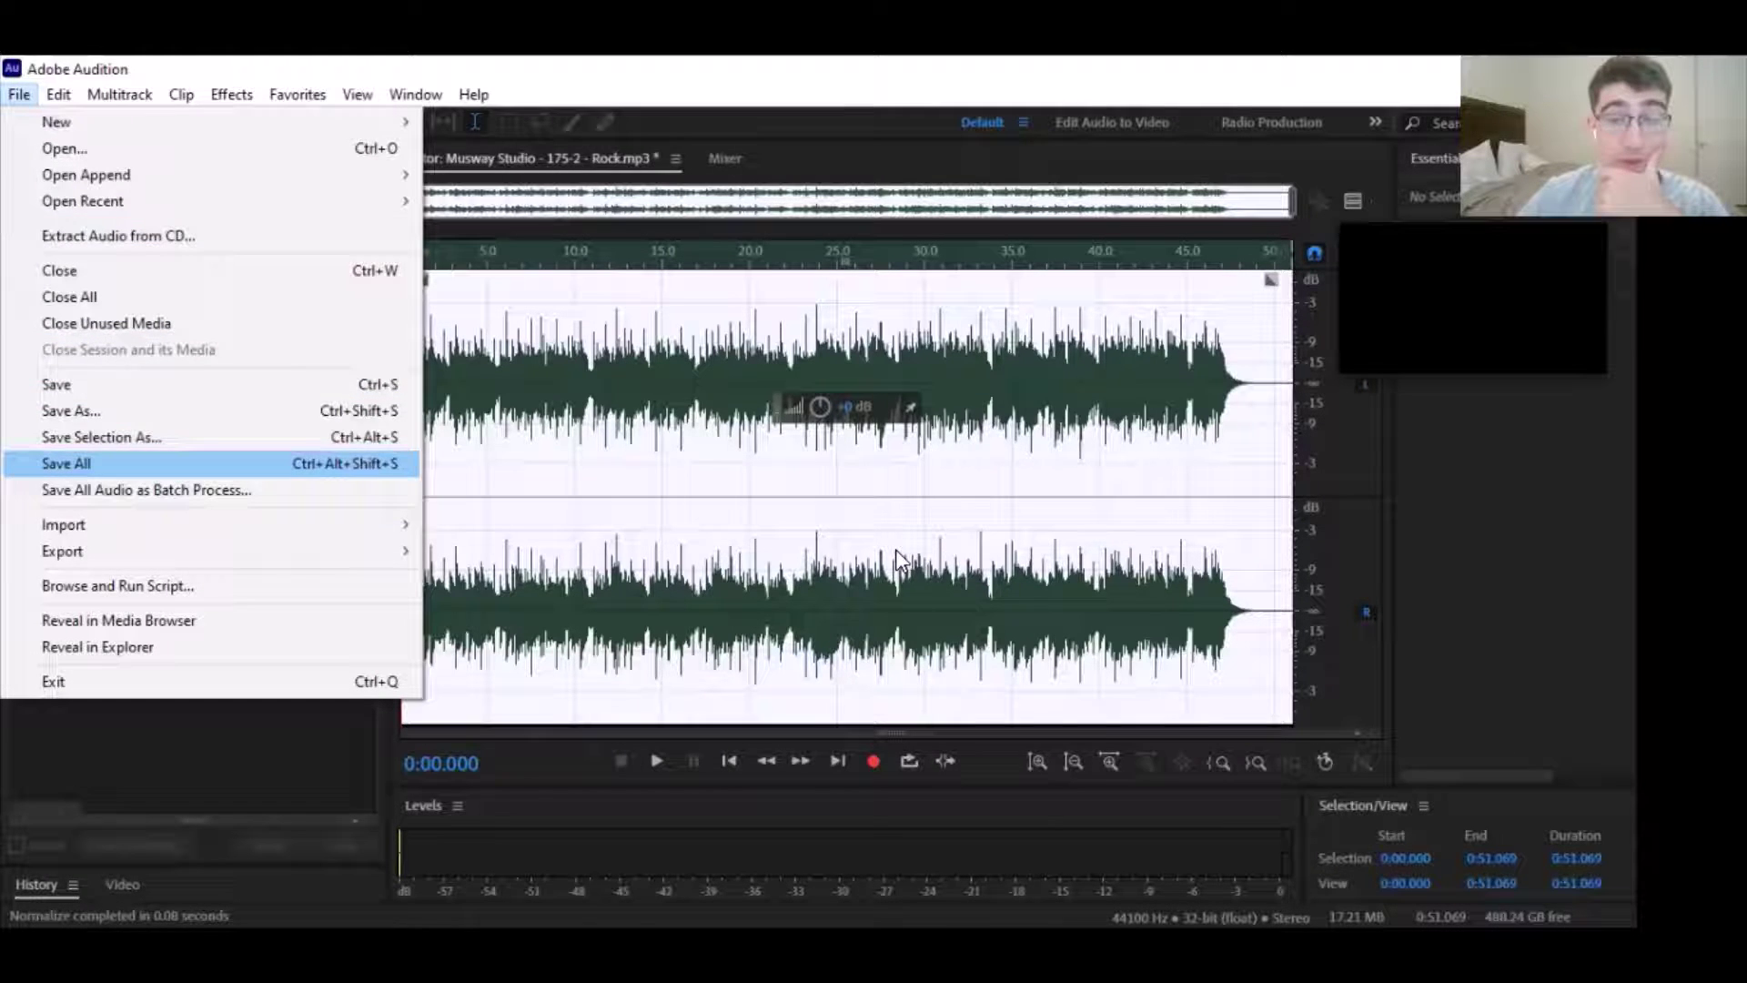
click(163, 470)
click(919, 552)
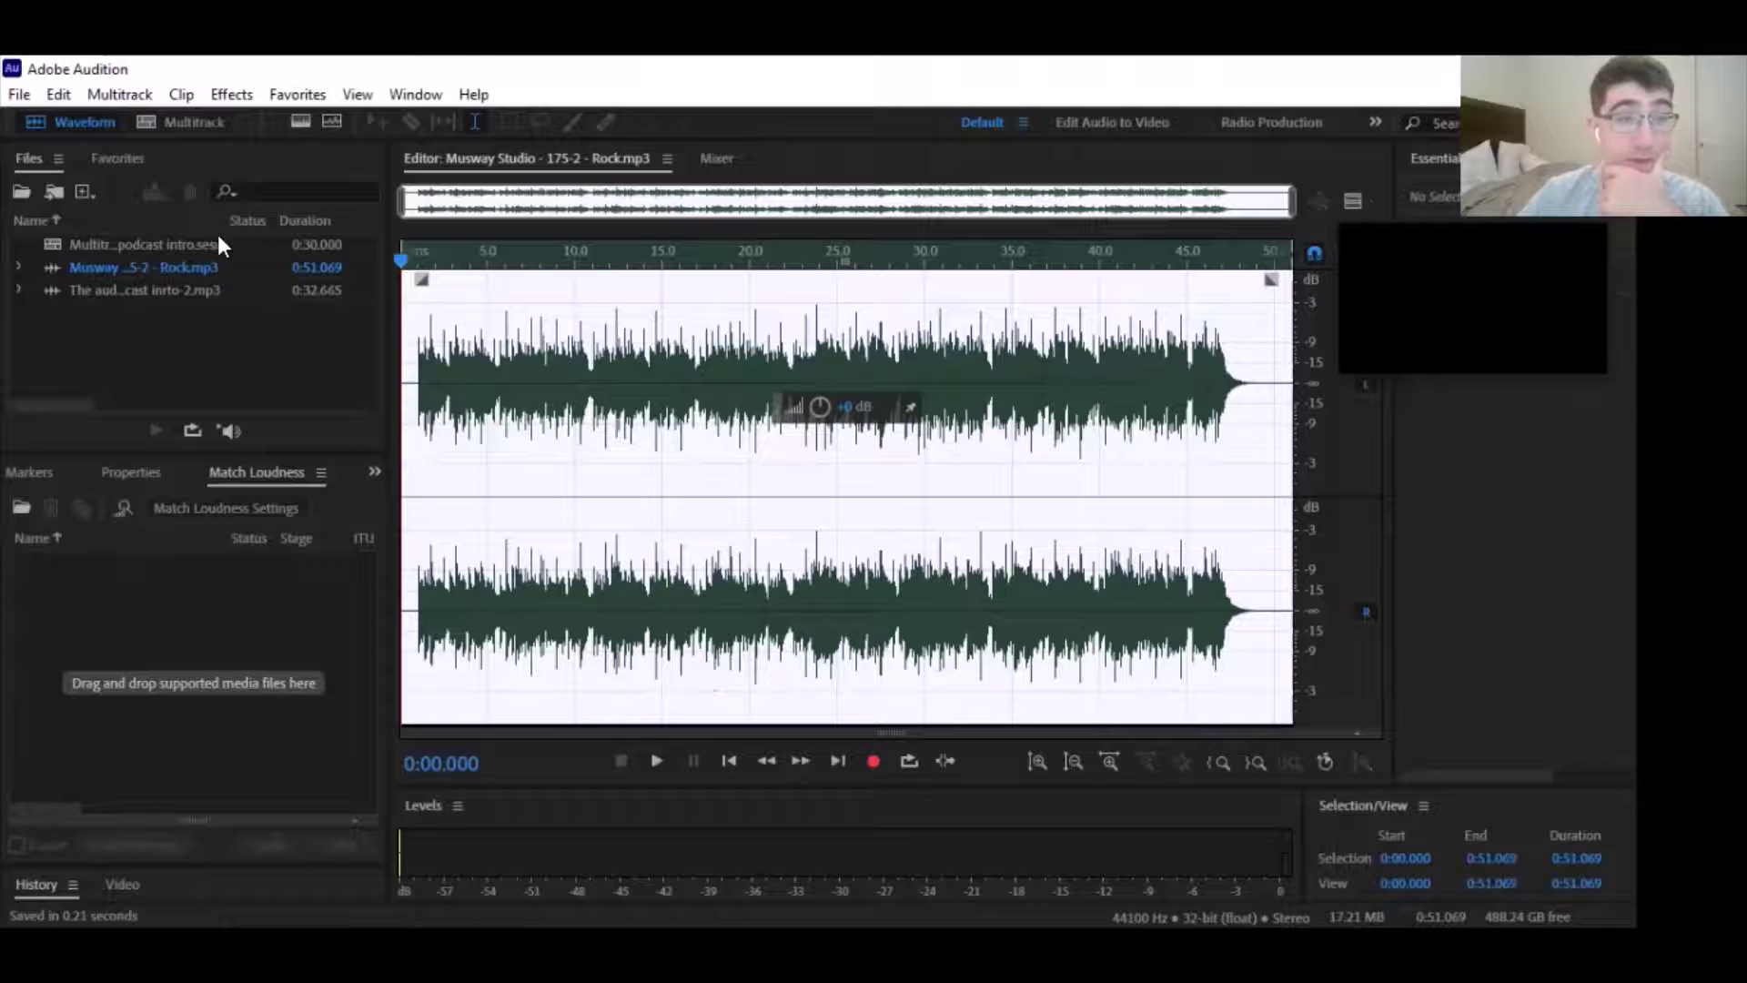
click(227, 244)
Open the podcast intro session and place the voice-over on Track 1, the Rock music on Track 2
double_click(231, 244)
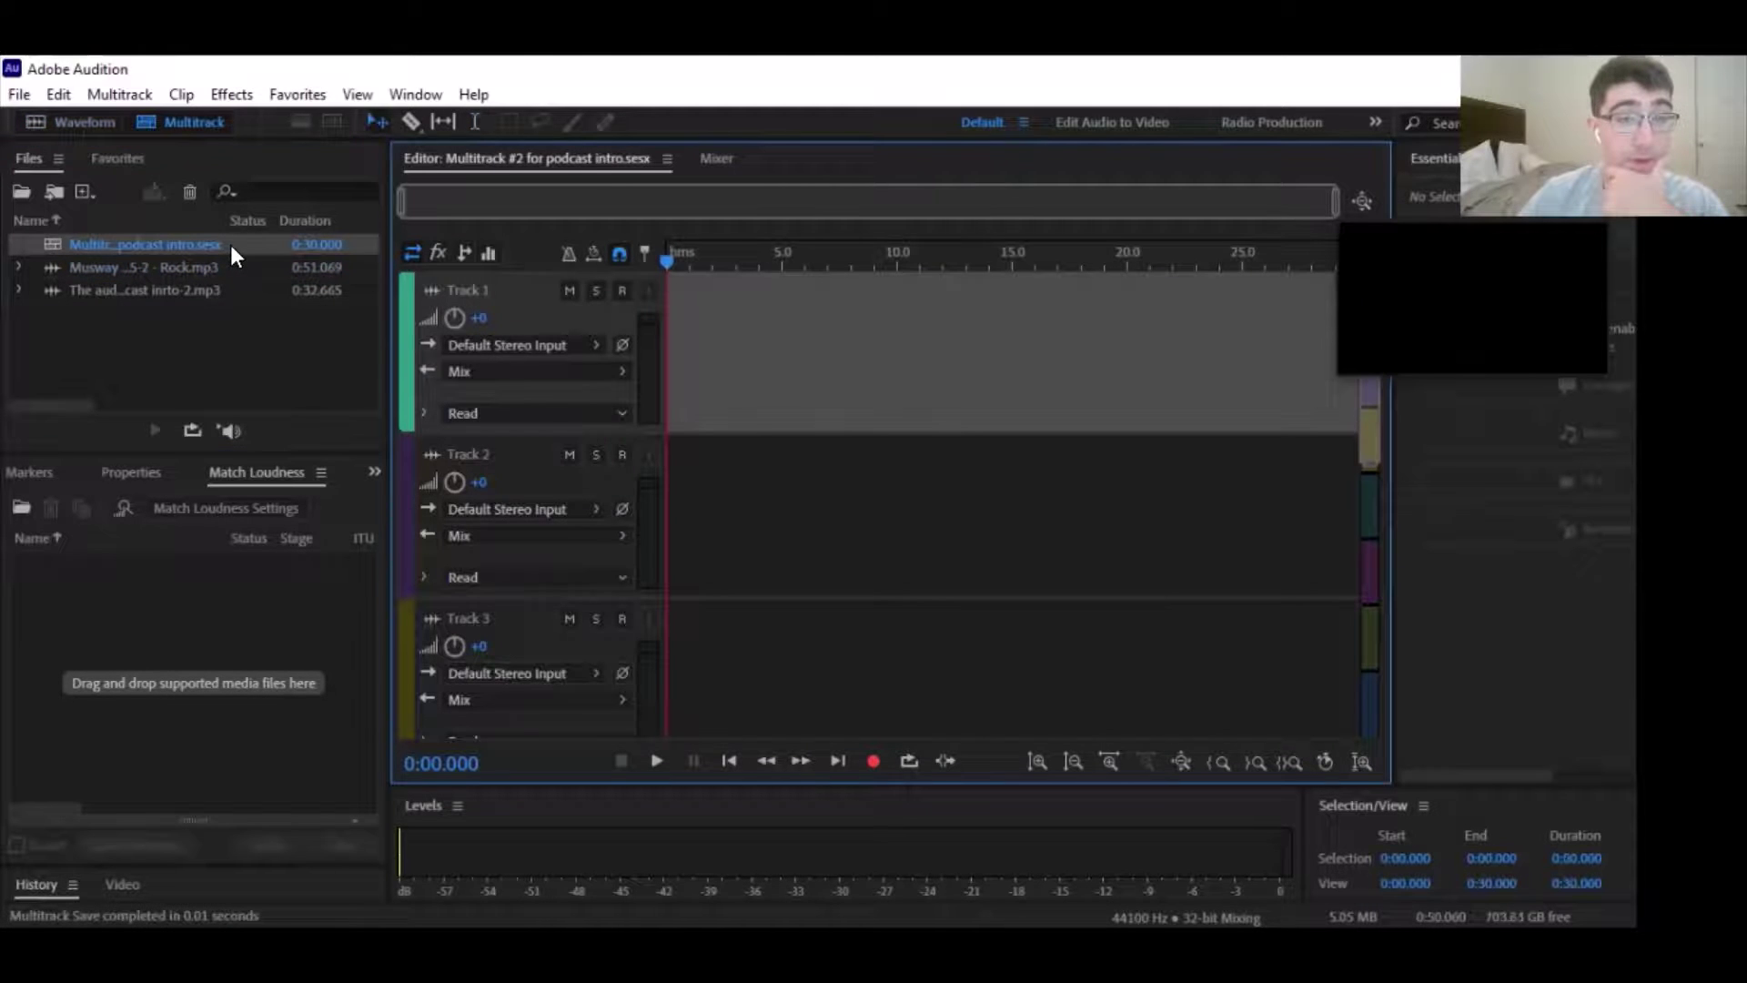
click(253, 289)
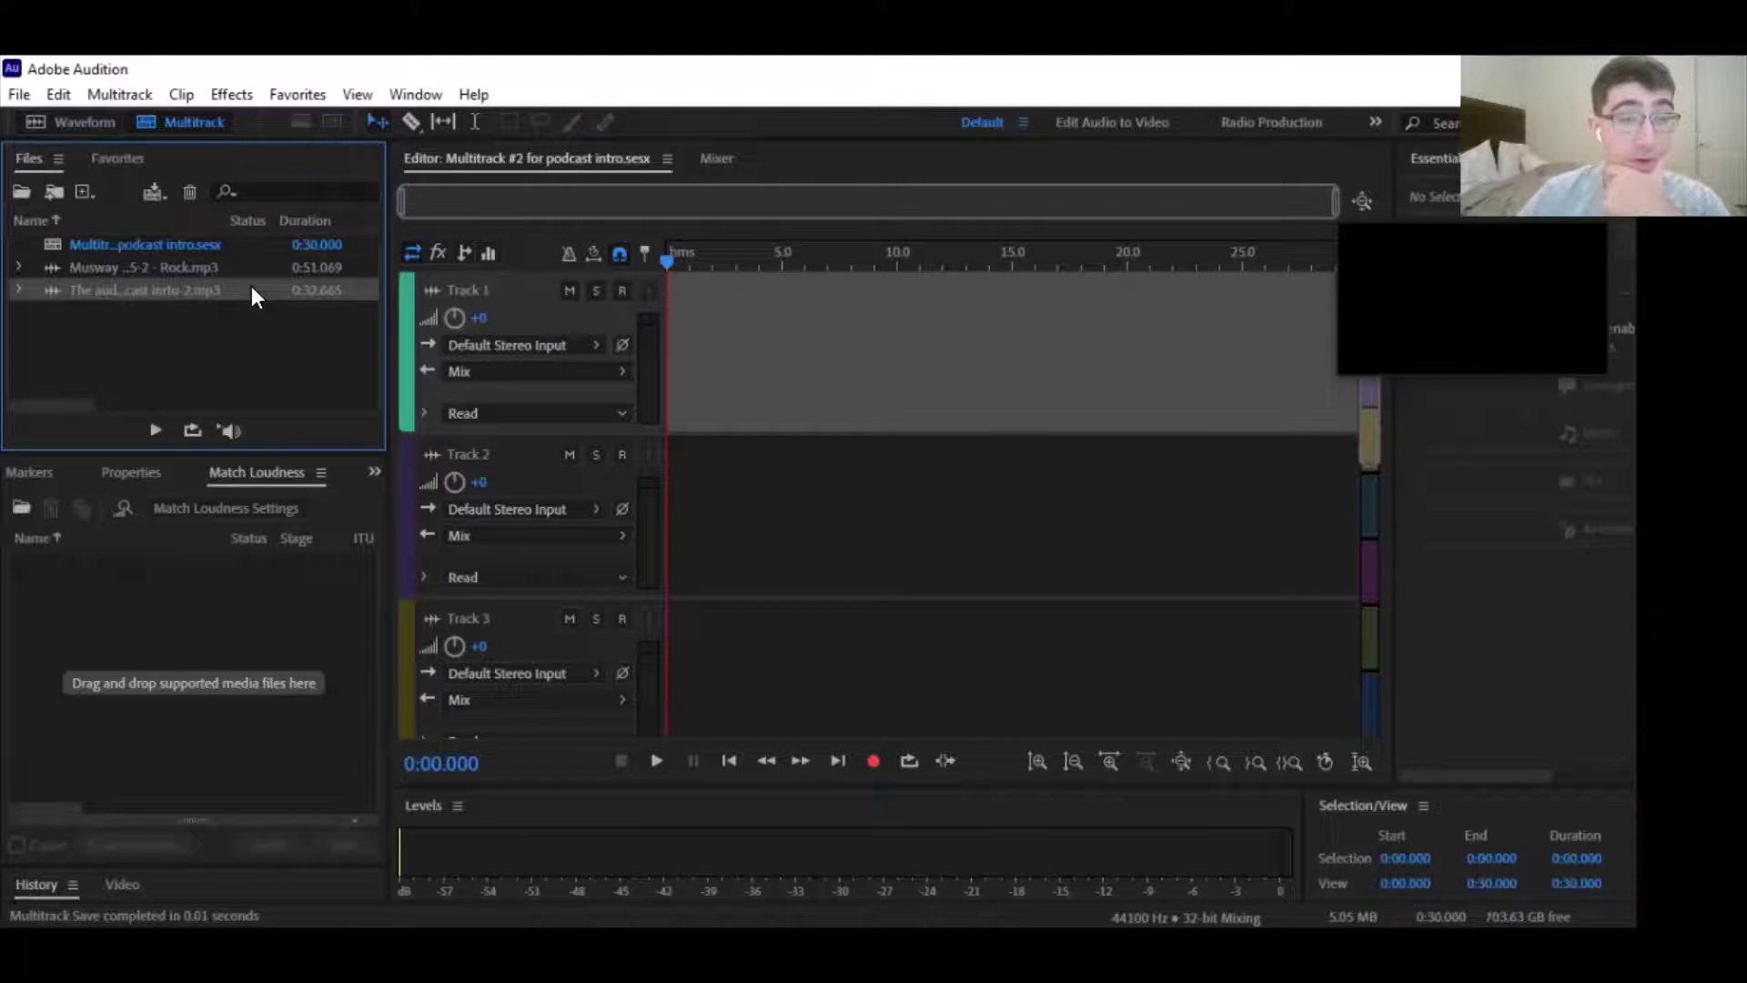
drag(252, 288, 713, 395)
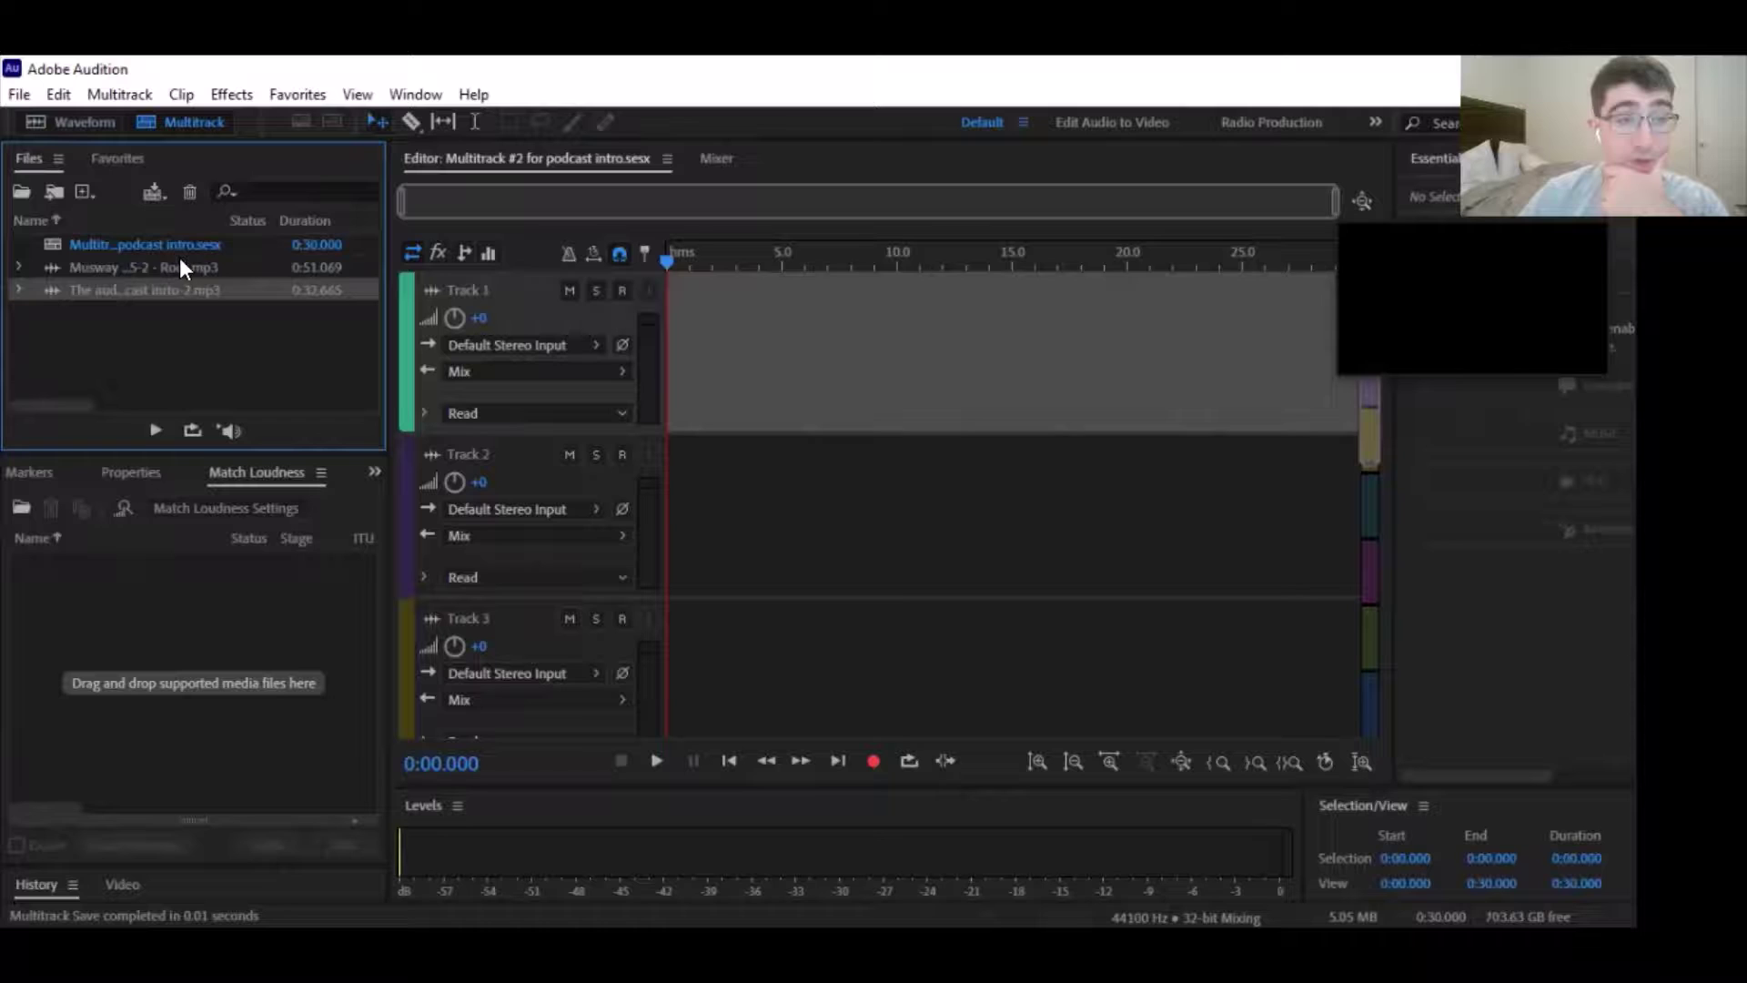
drag(264, 268, 799, 527)
drag(663, 515, 662, 515)
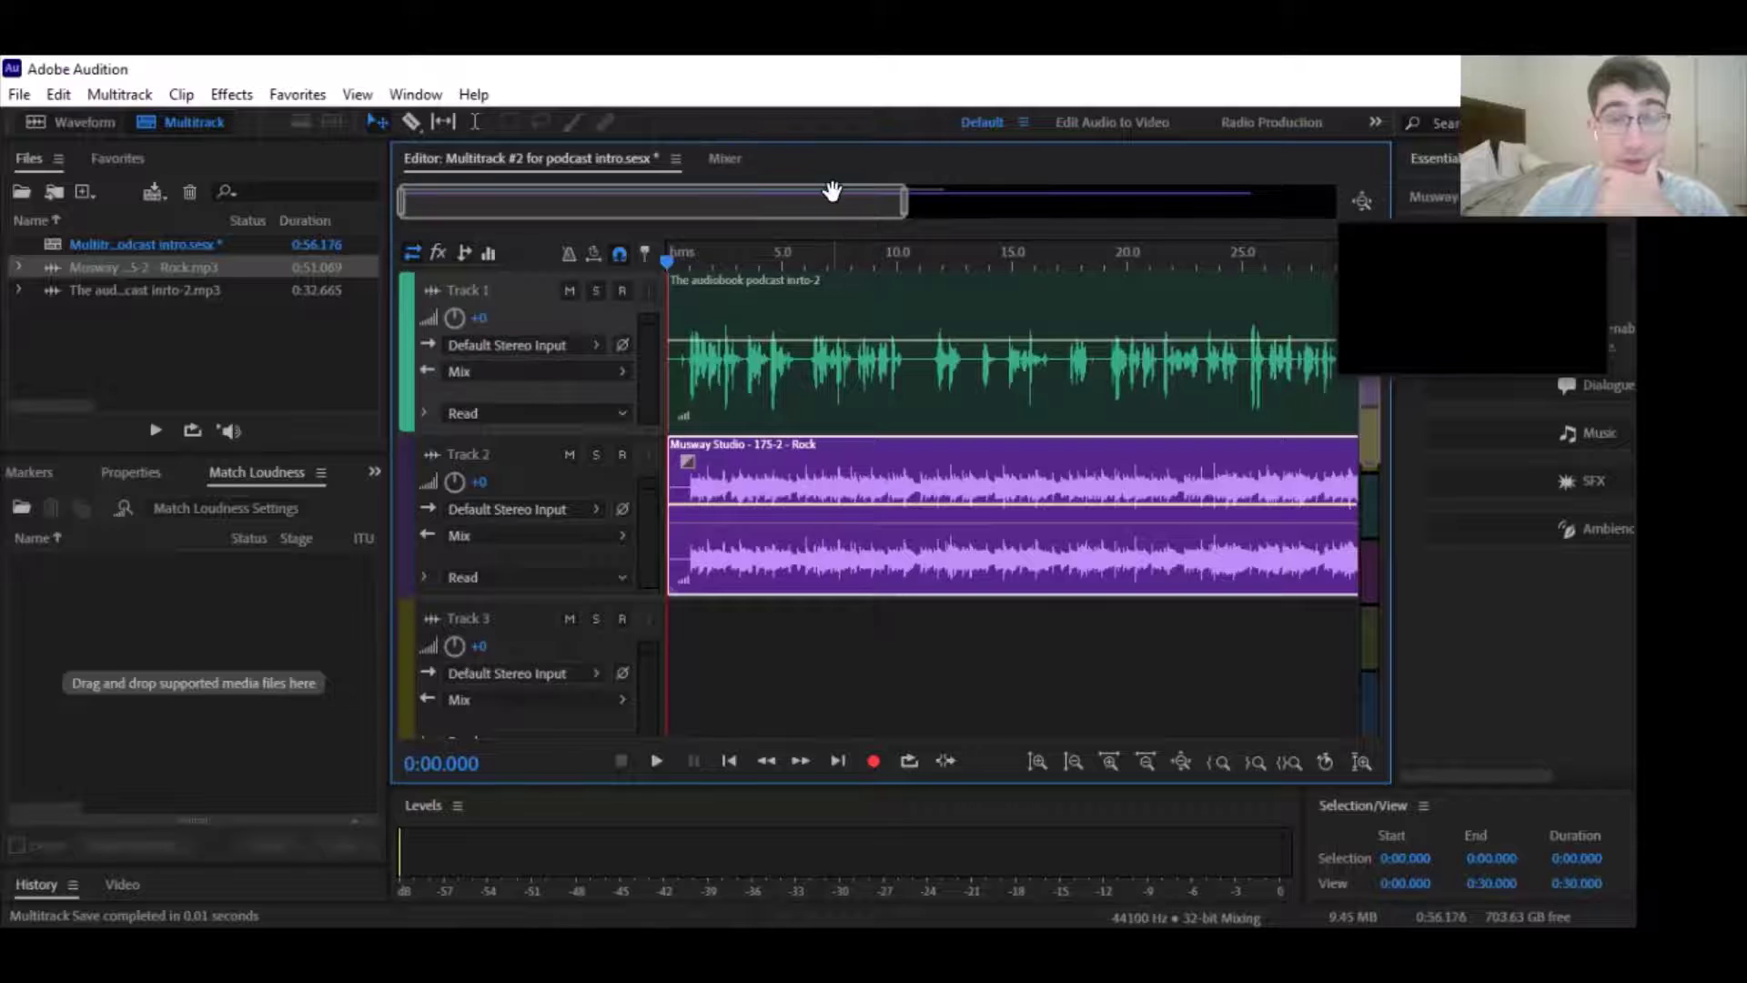
Adjust the voice-over and rock music clip ends so both clips finish together
drag(831, 187, 1301, 183)
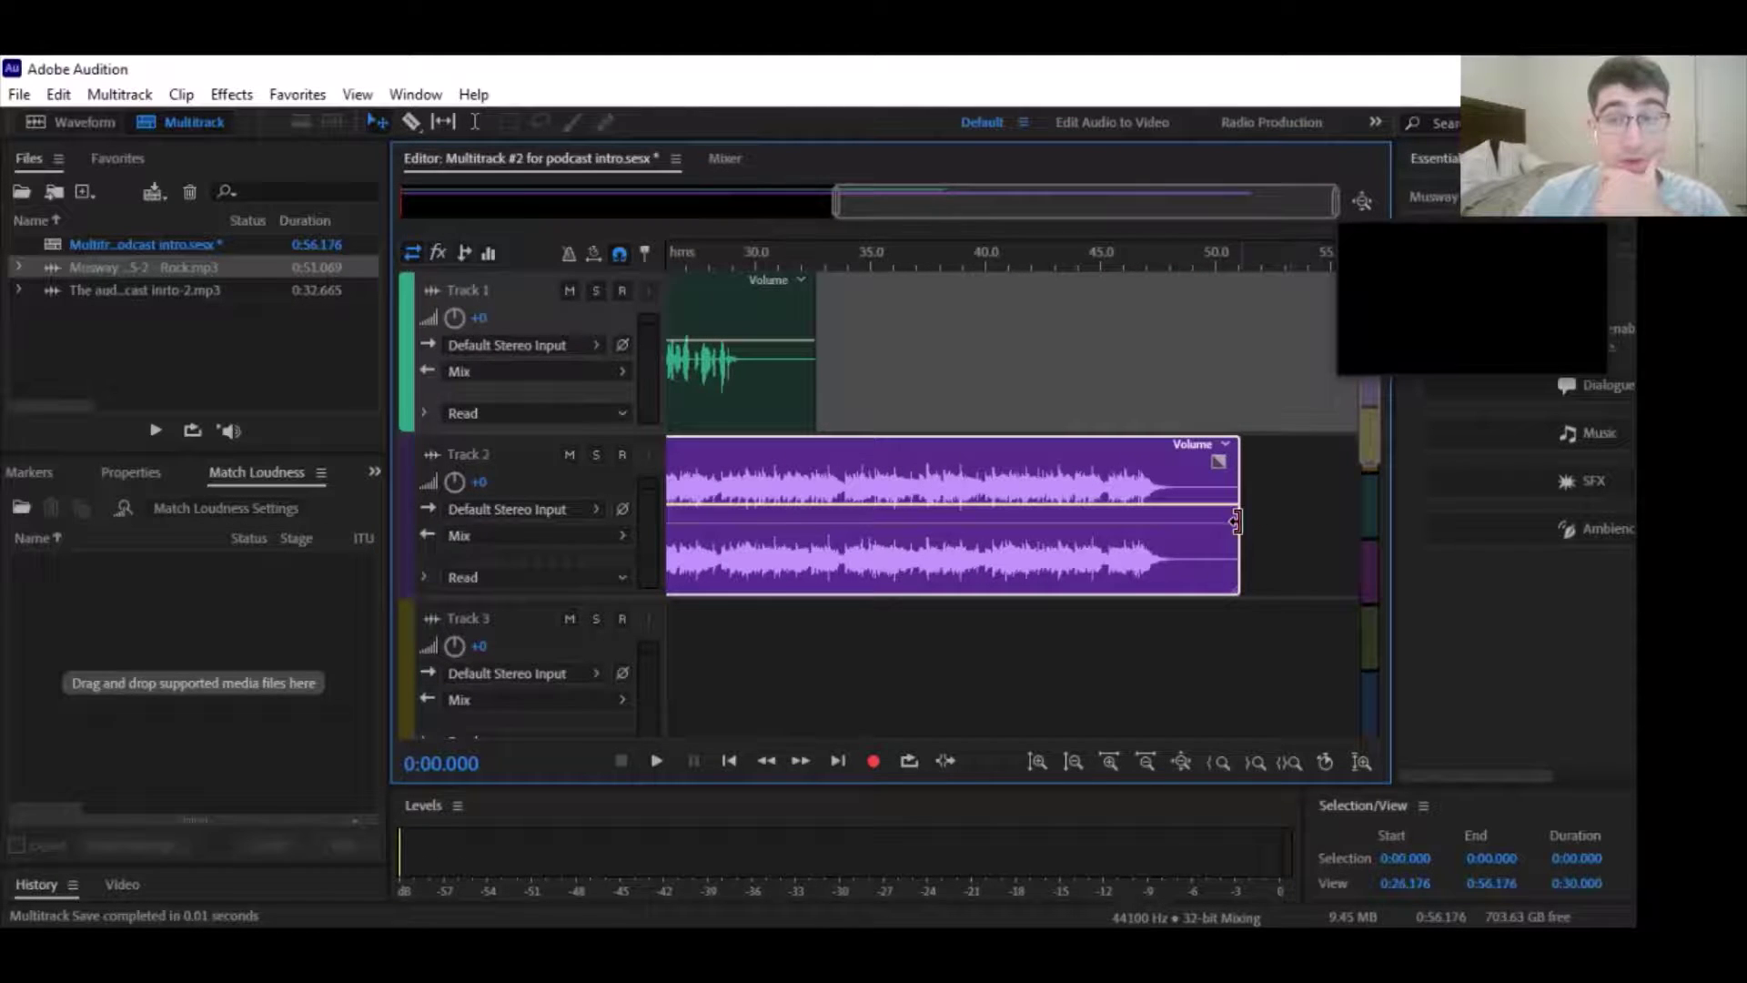
drag(1239, 519, 1175, 495)
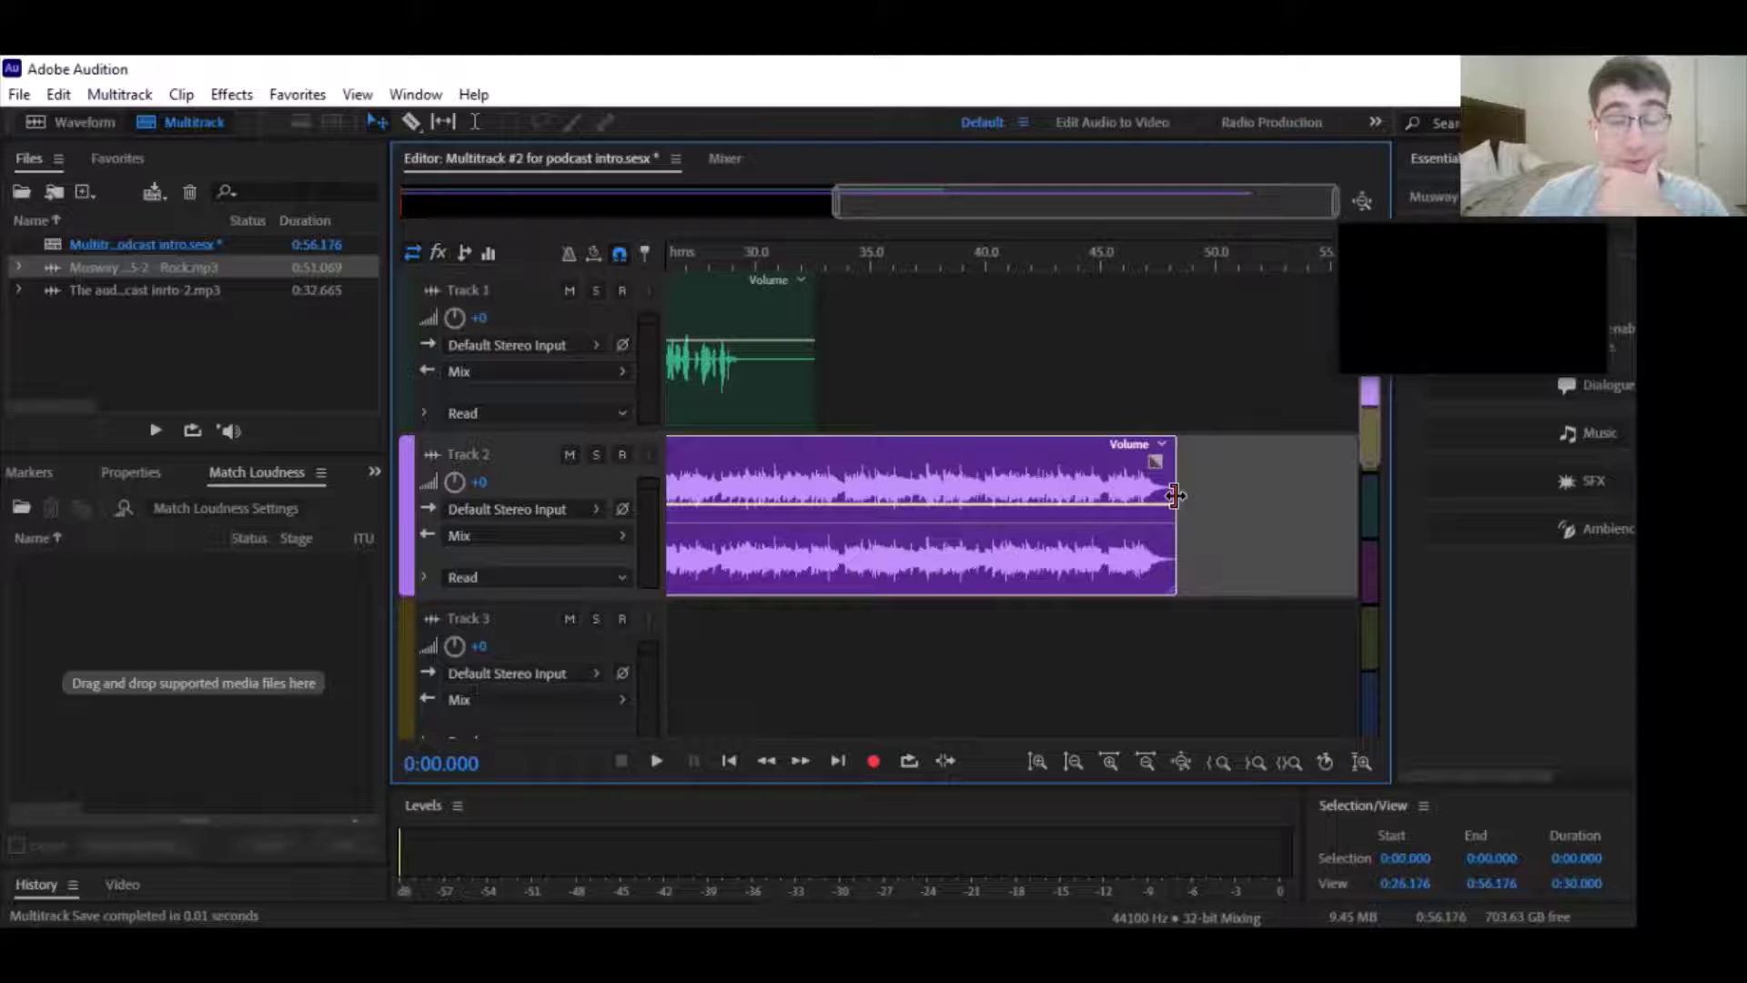
click(809, 355)
drag(809, 354, 753, 354)
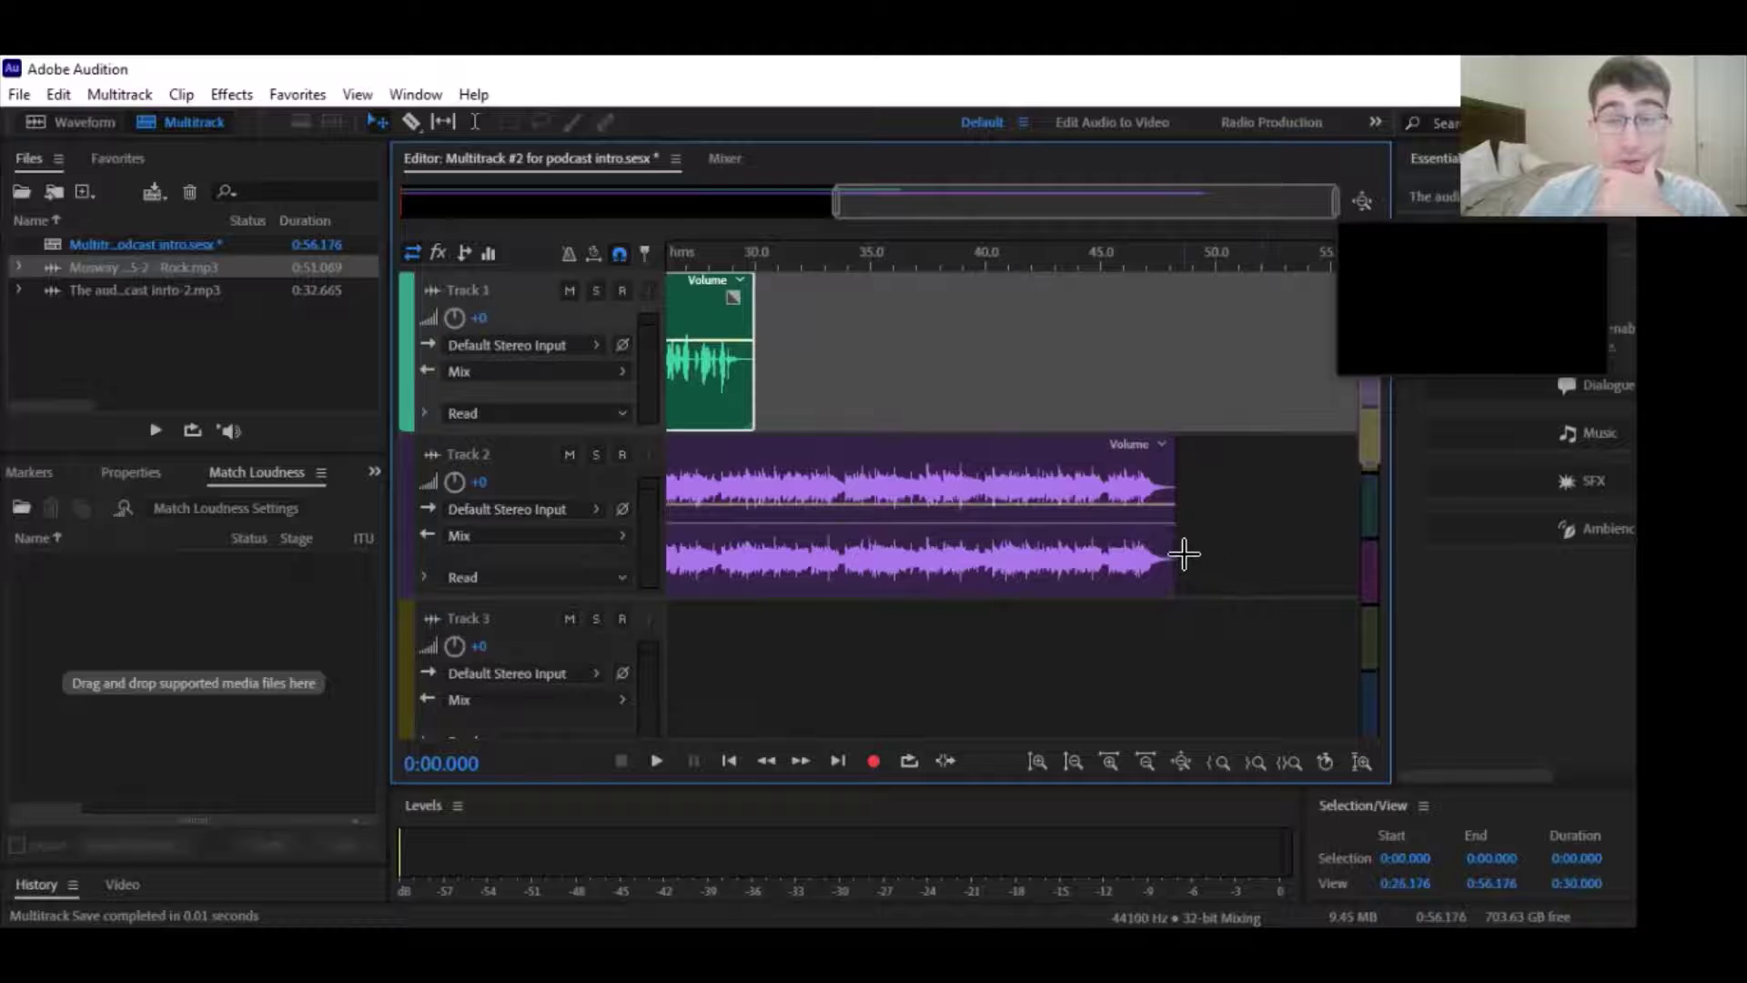
mouse_move(1174, 534)
mouse_down()
mouse_move(823, 507)
mouse_move(1279, 507)
mouse_move(1170, 461)
mouse_move(865, 475)
mouse_move(1261, 437)
mouse_up()
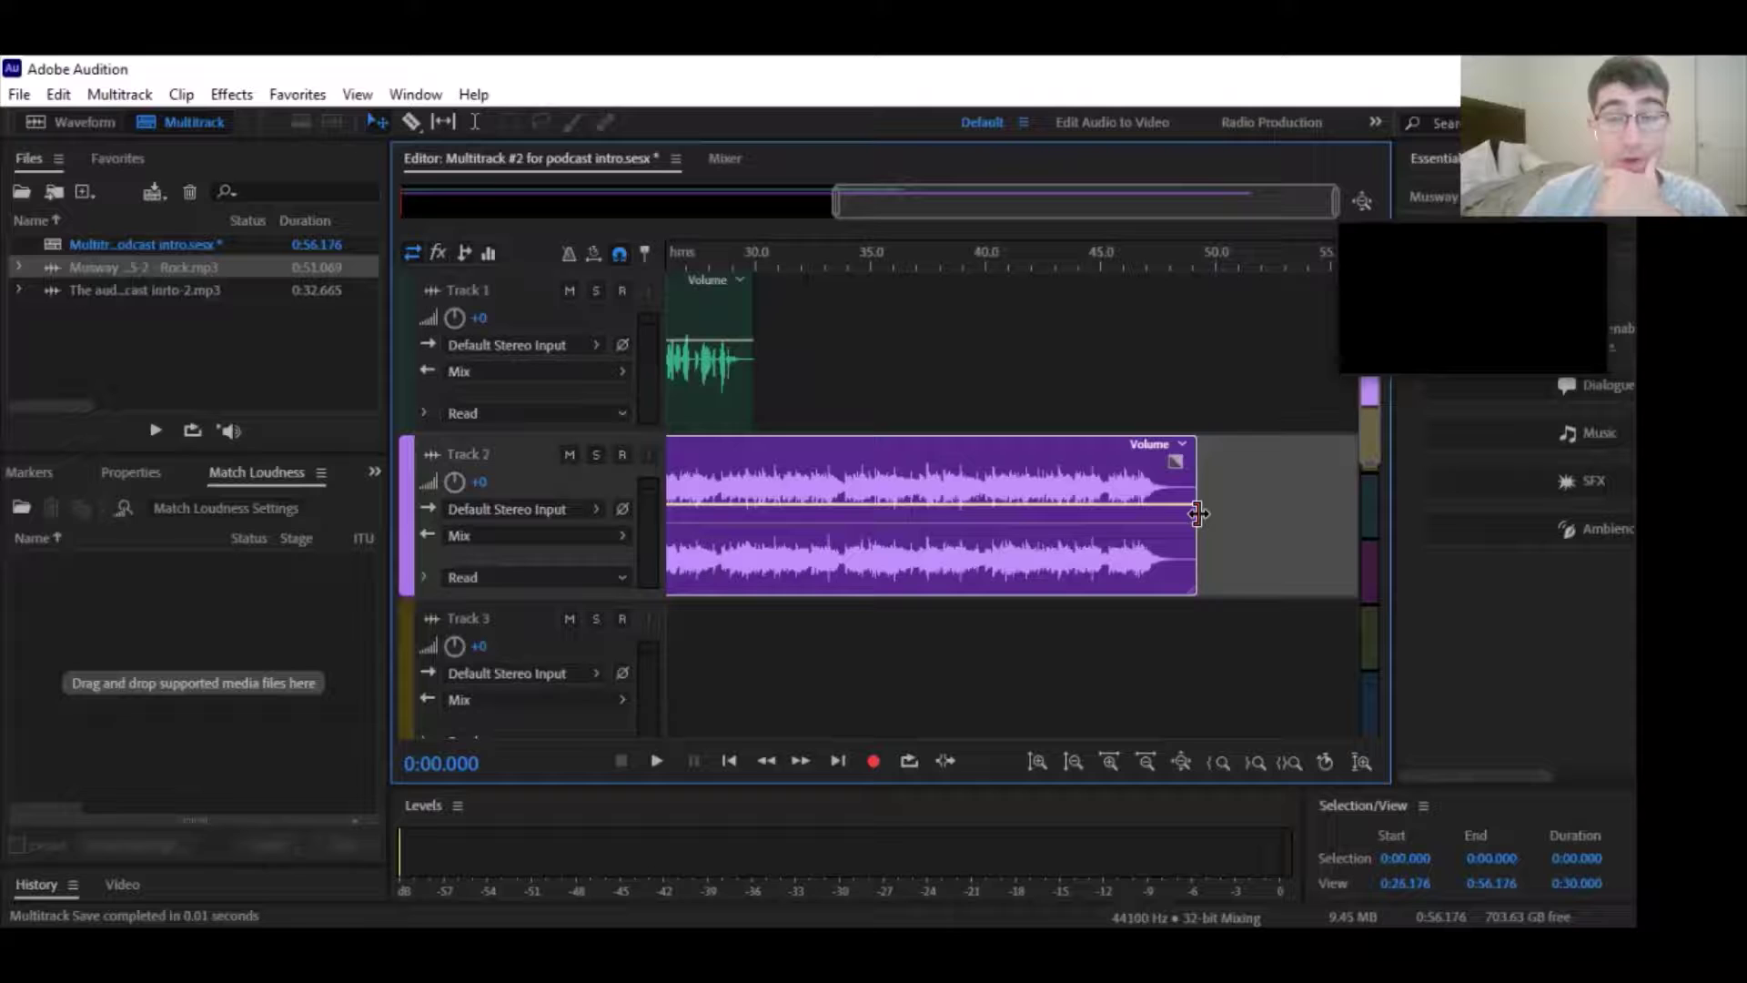
drag(1198, 514, 1258, 496)
drag(754, 350, 828, 341)
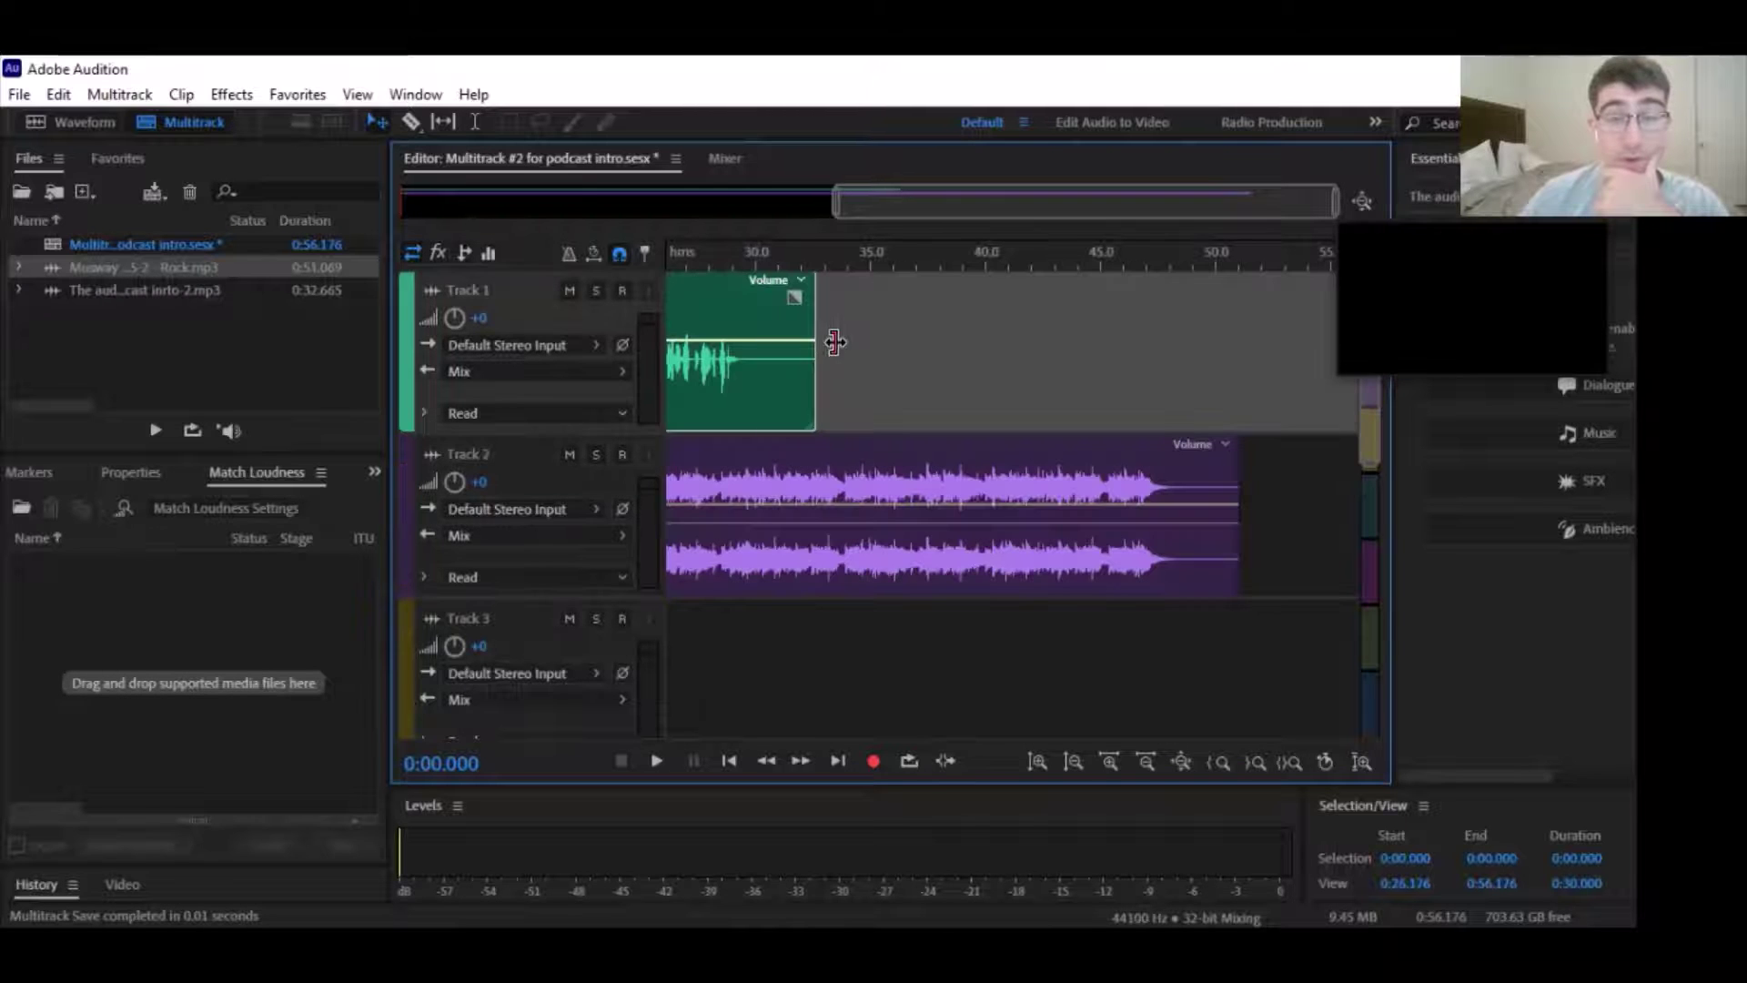
drag(1234, 526, 826, 474)
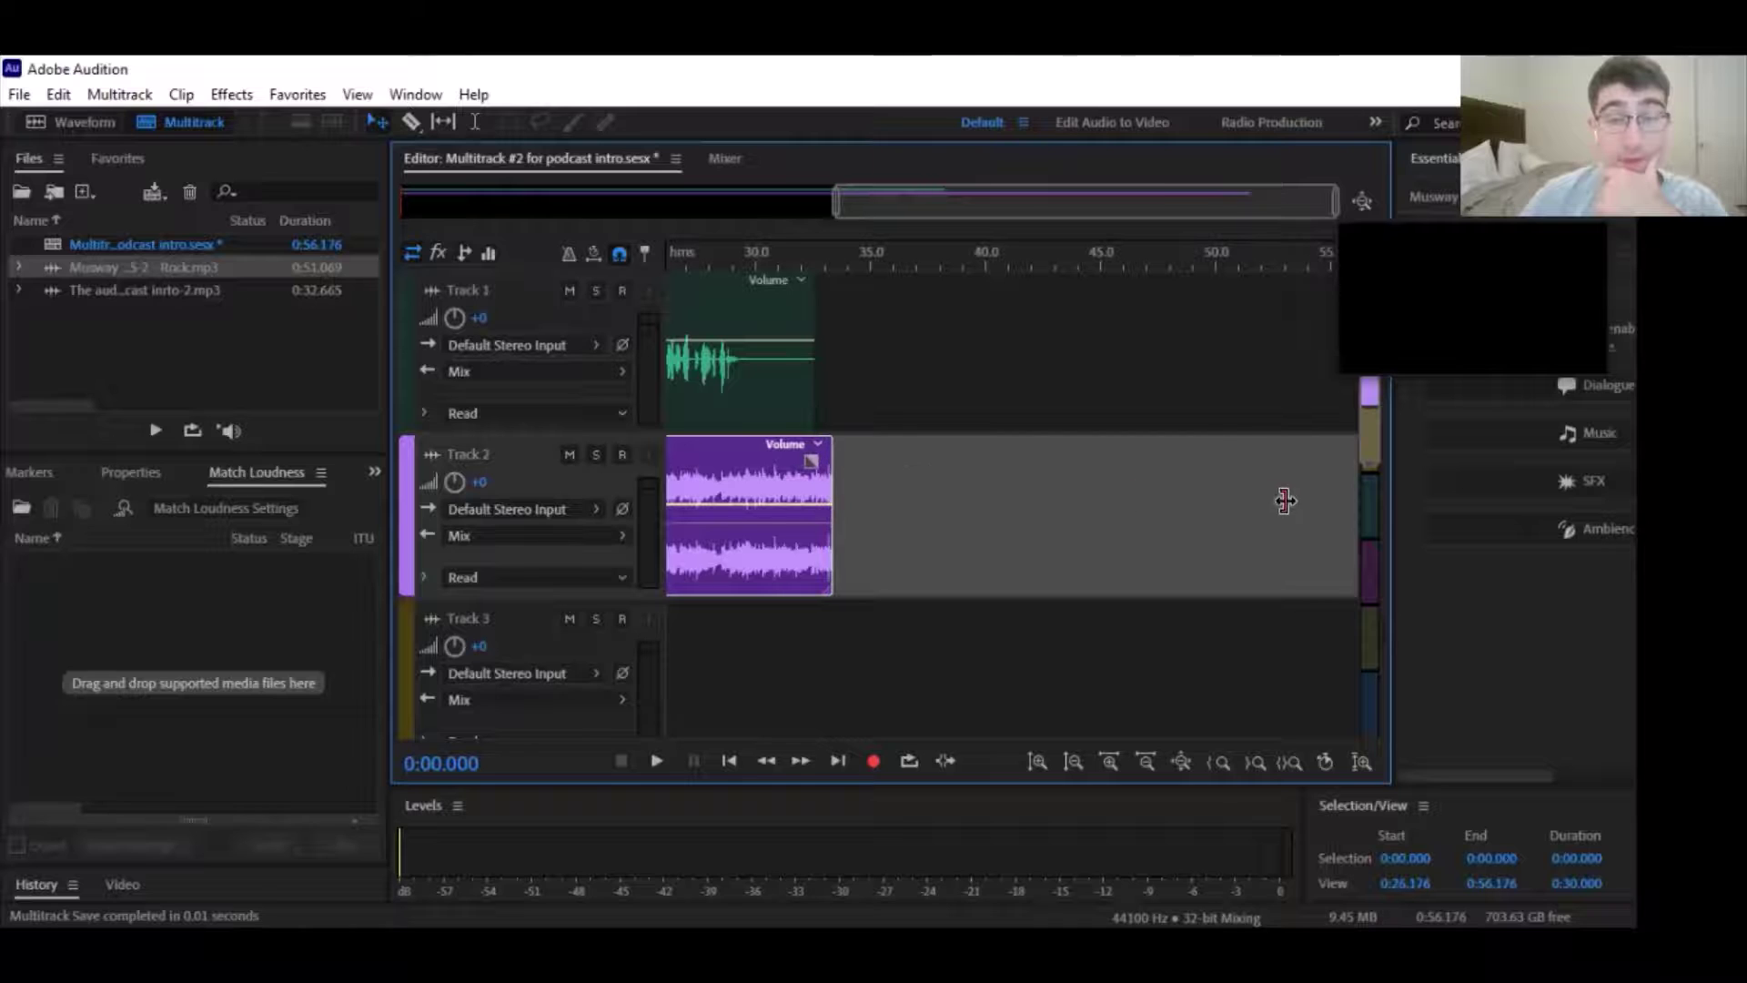
drag(1285, 501, 1235, 499)
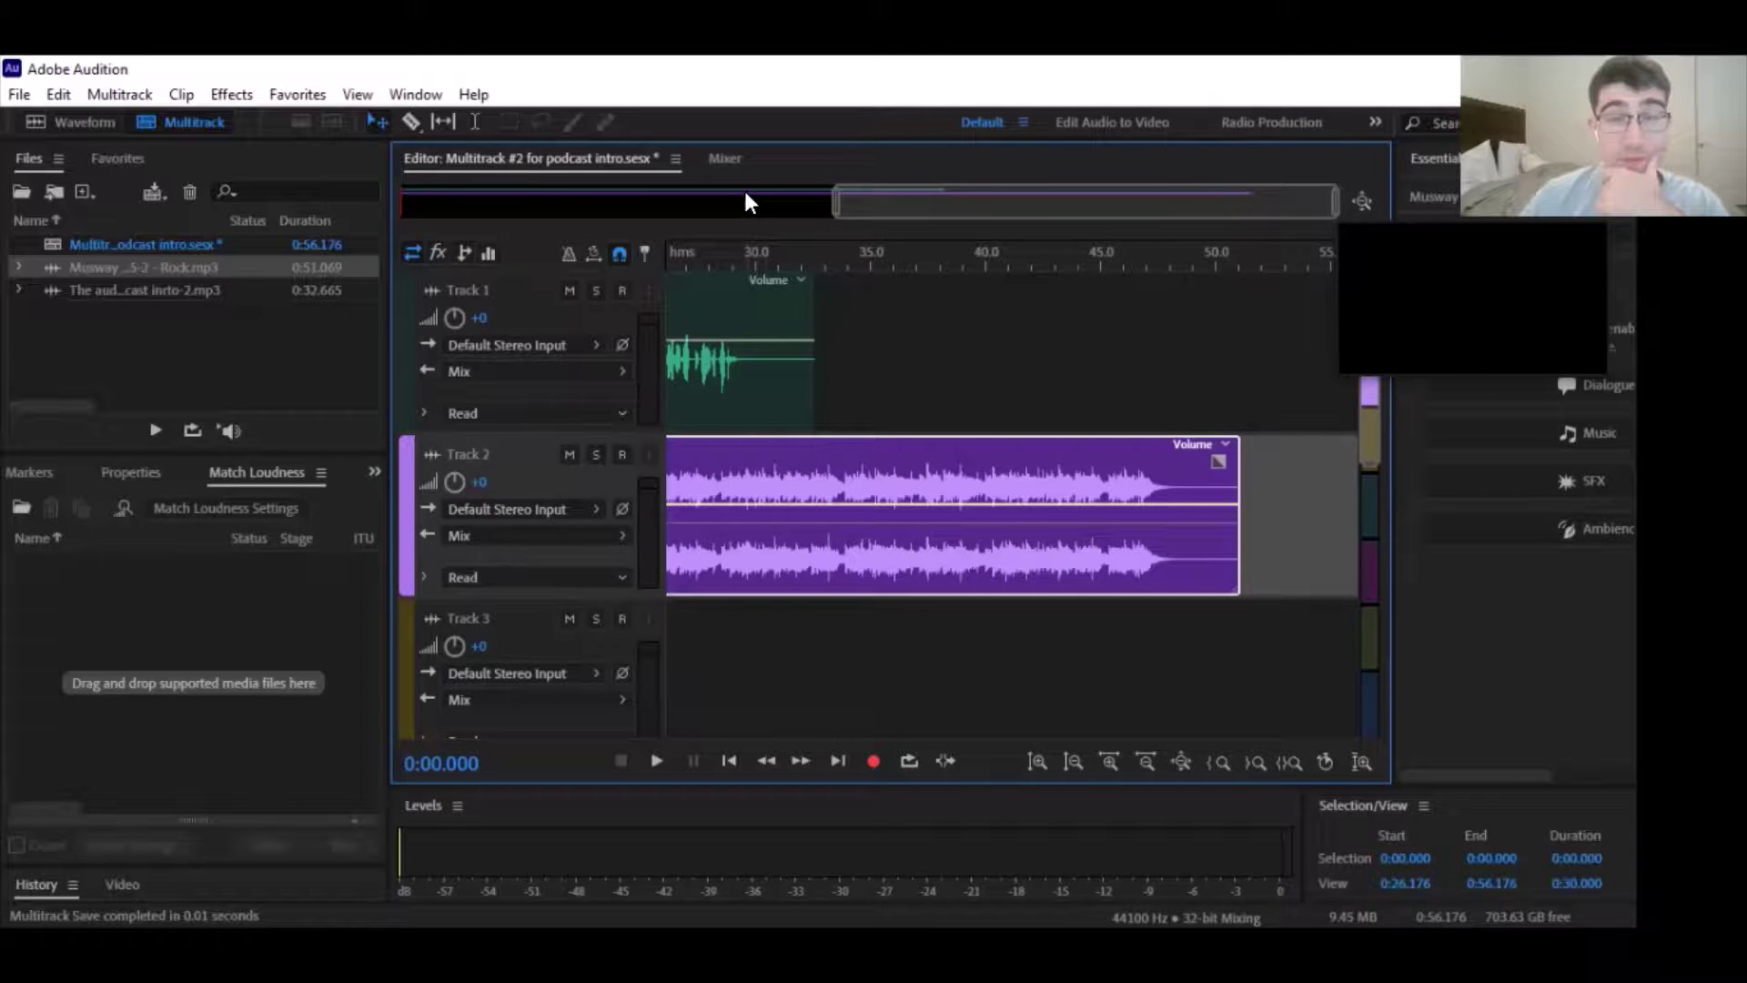
drag(813, 355, 1162, 391)
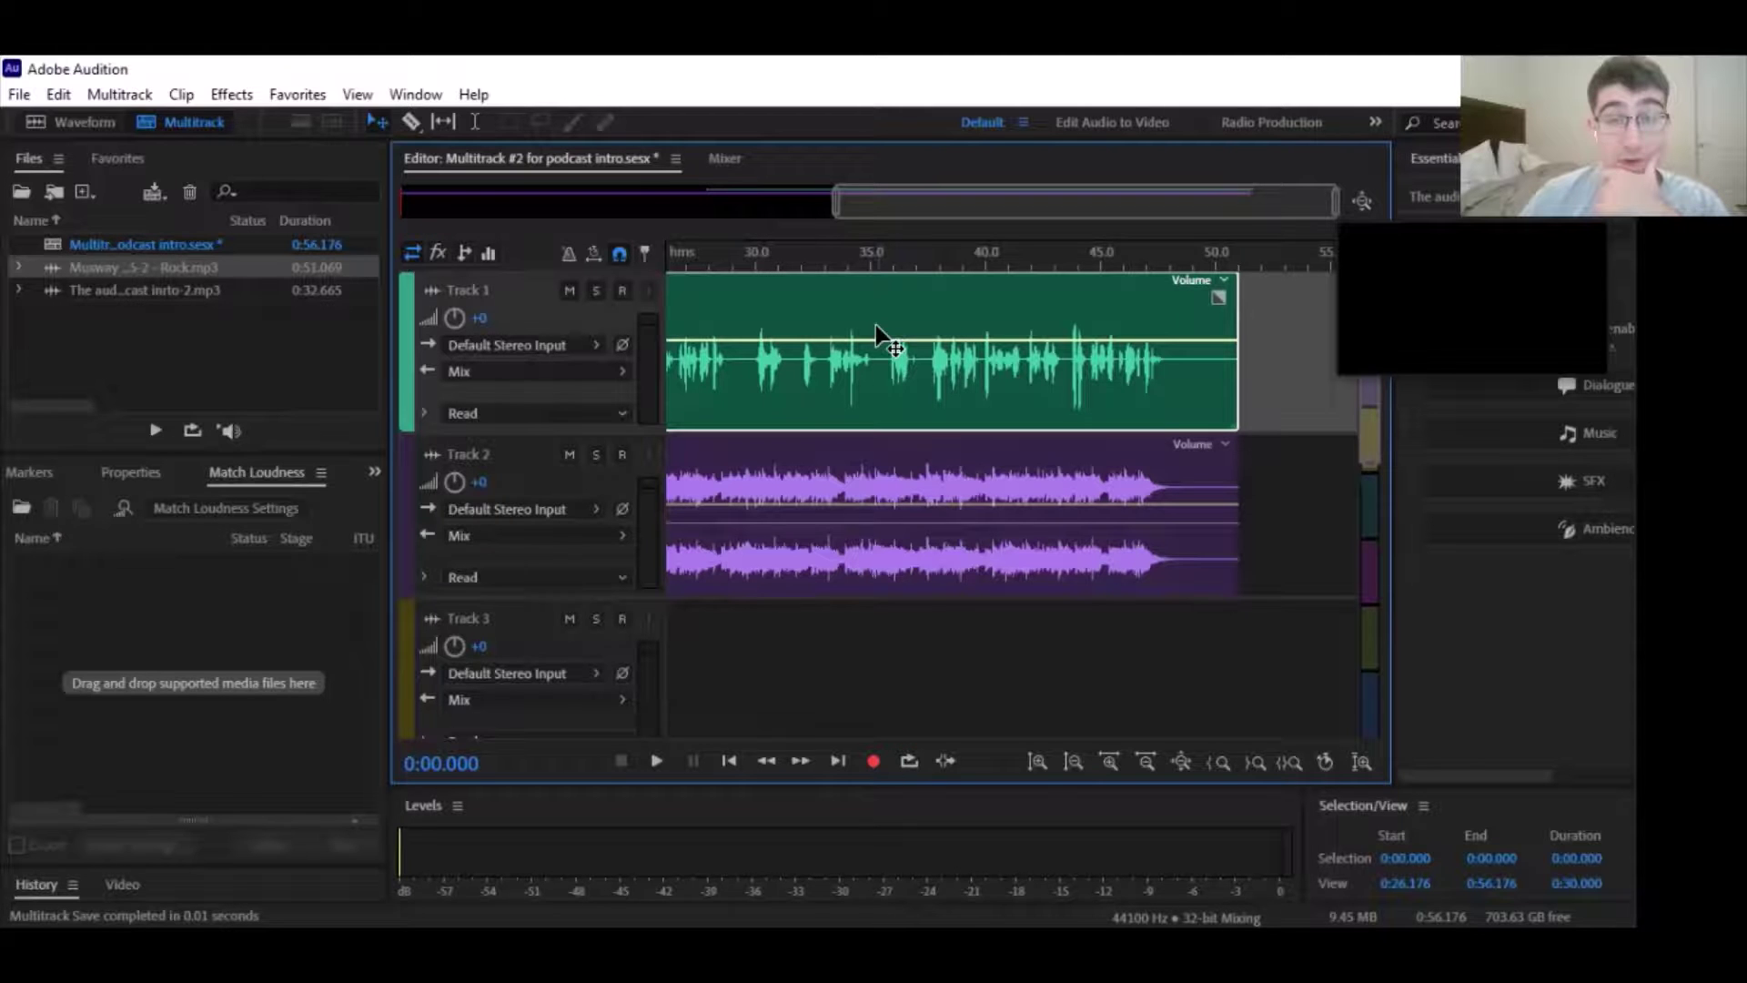
drag(855, 201, 303, 190)
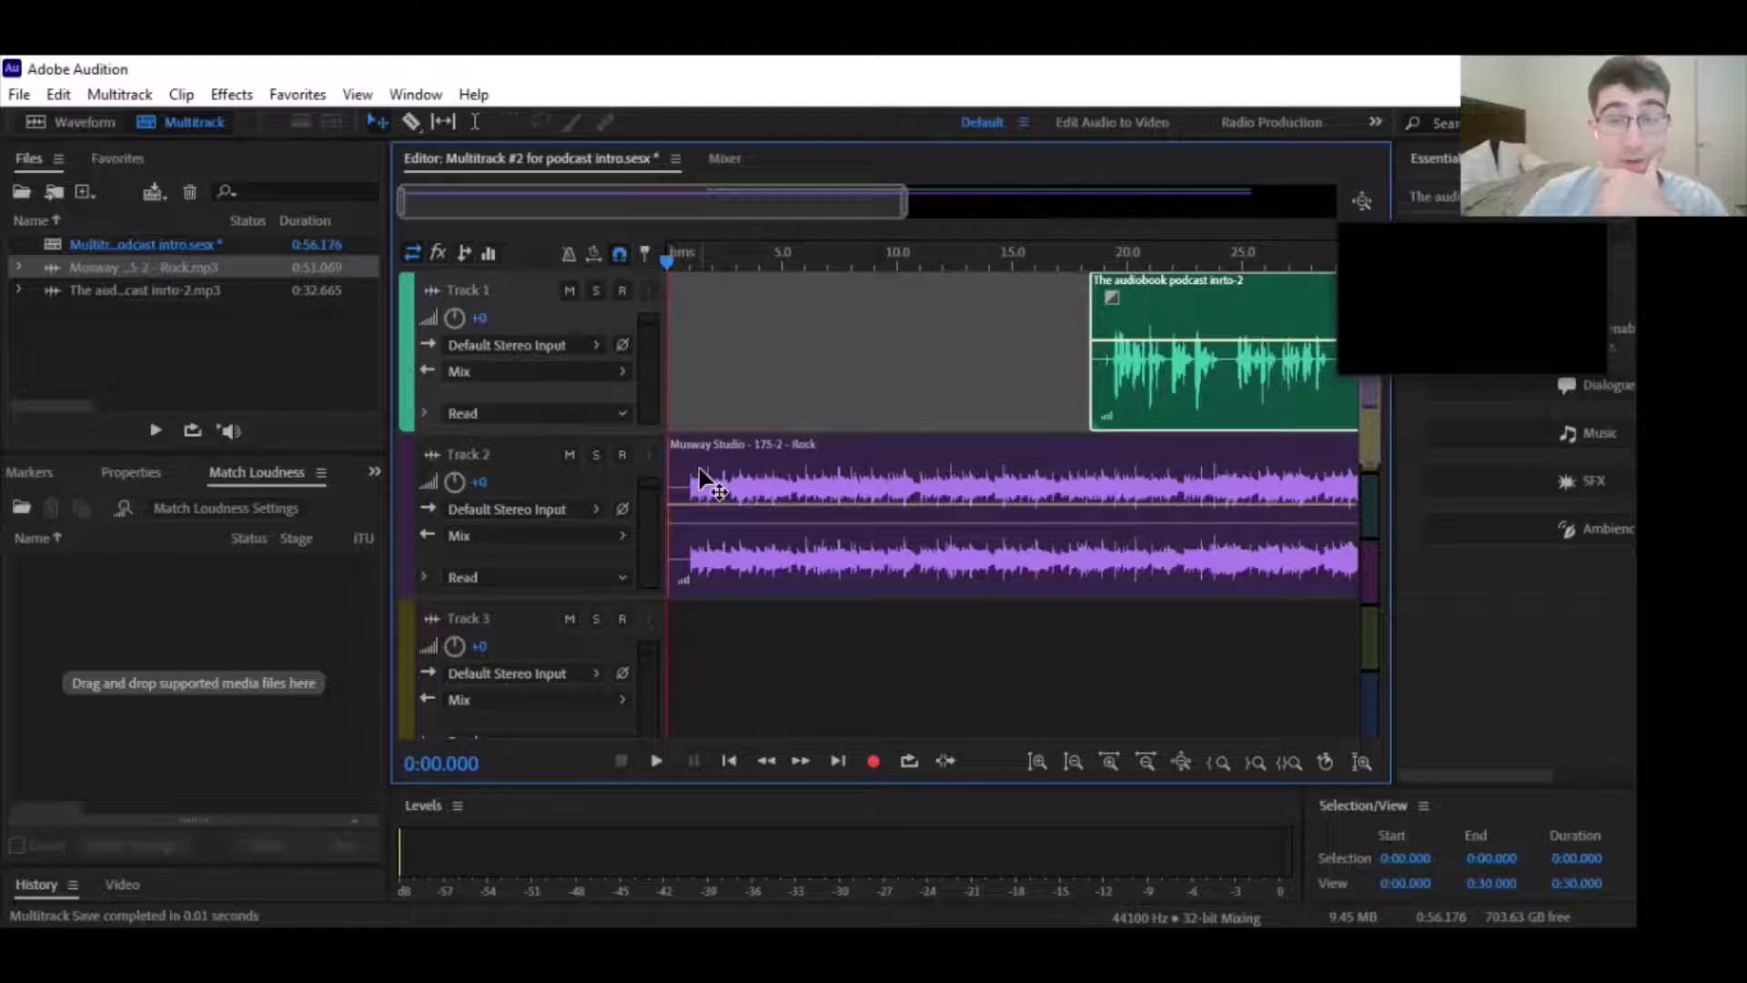
Trim a little off the rock clip's start and preview the mix
click(680, 488)
drag(669, 490, 680, 491)
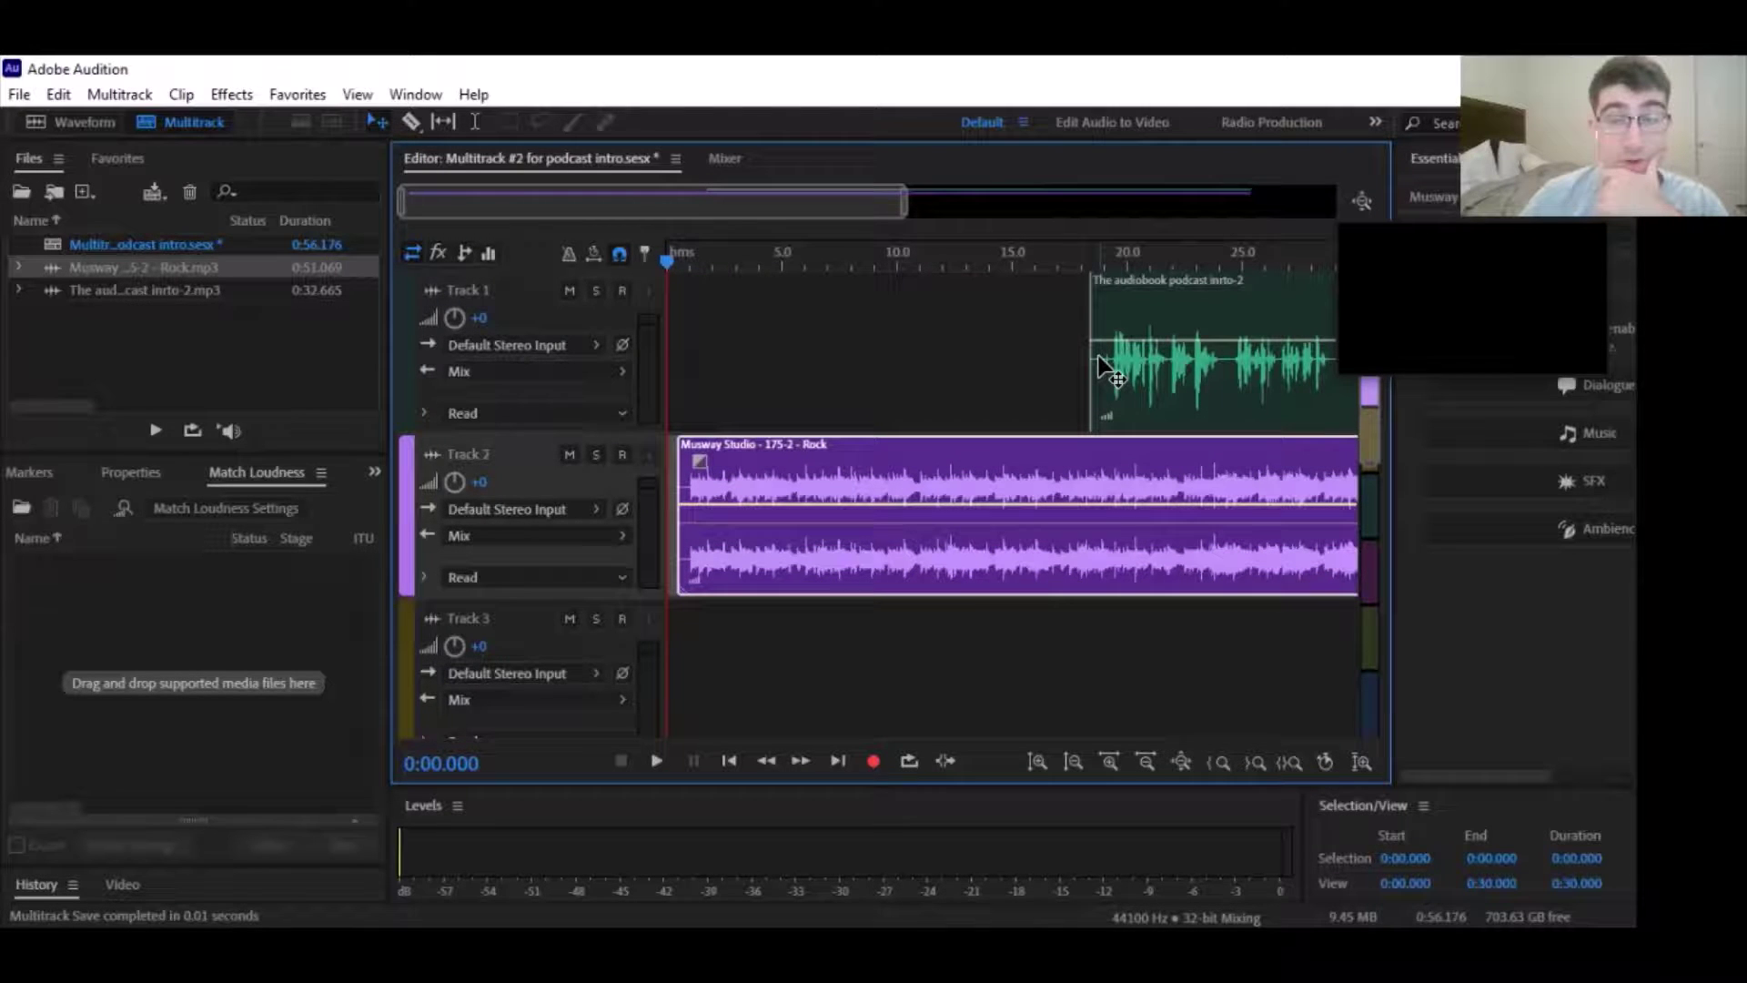
click(651, 763)
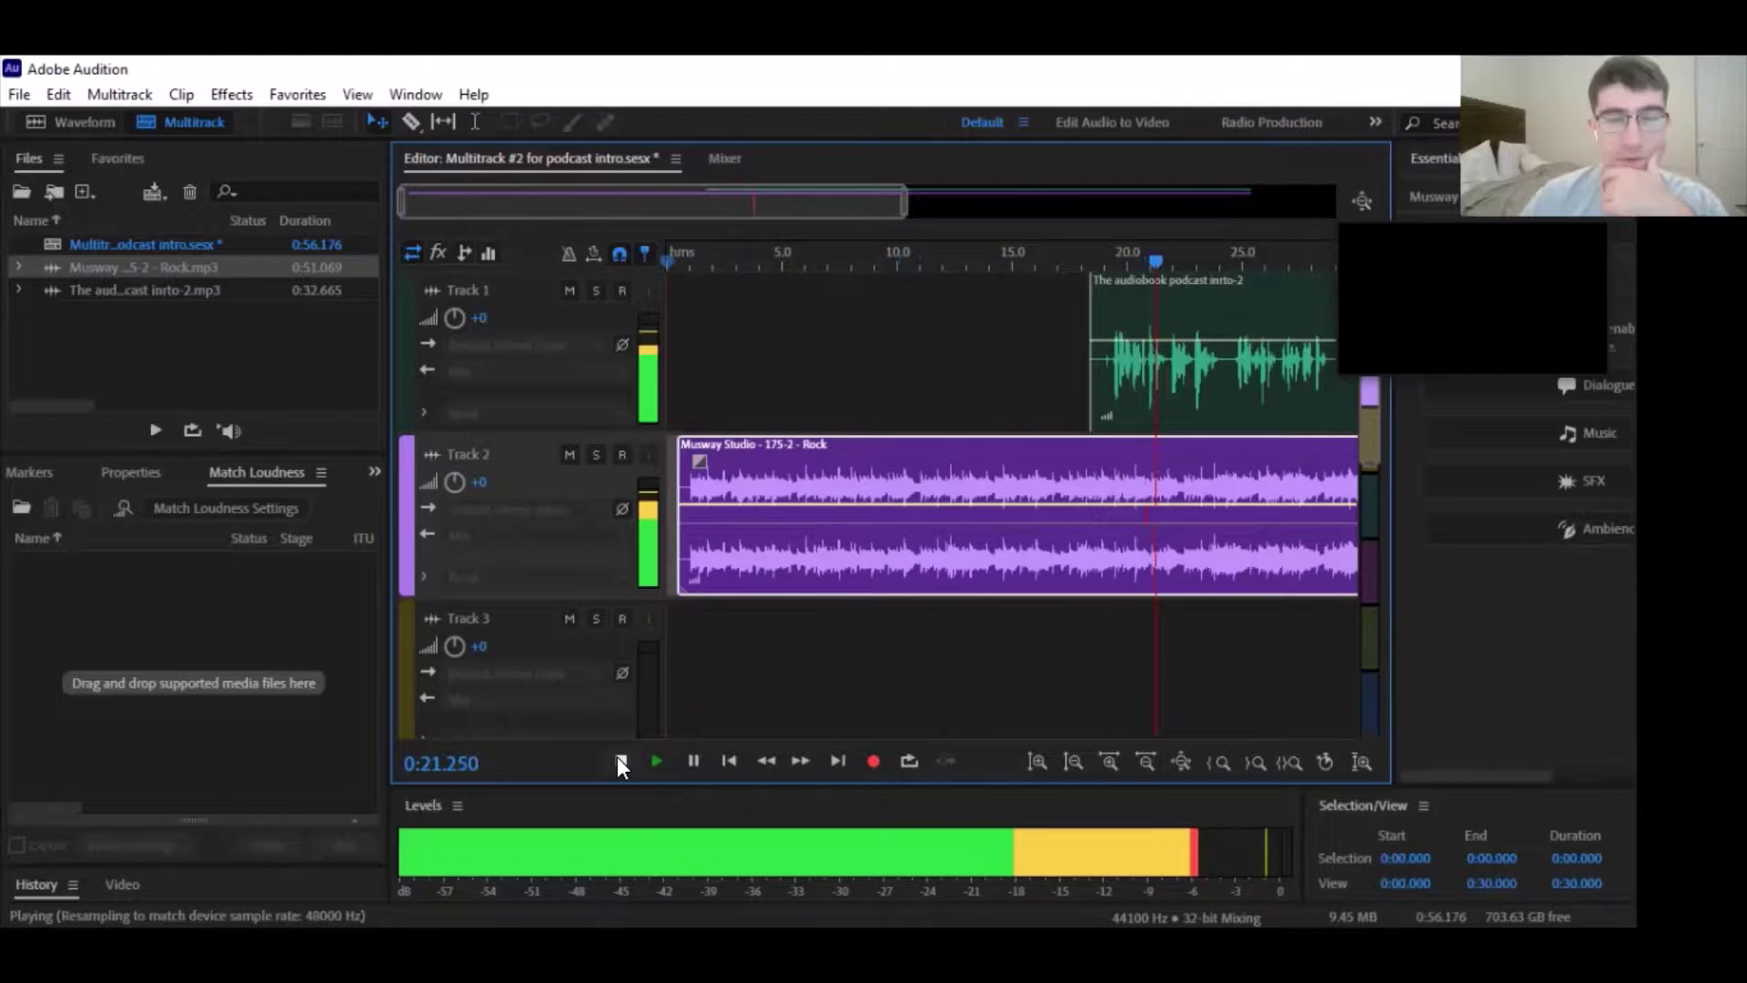
click(619, 759)
Move the voice-over clip to start about 1 second in and play the mix from the start
drag(1226, 328, 857, 314)
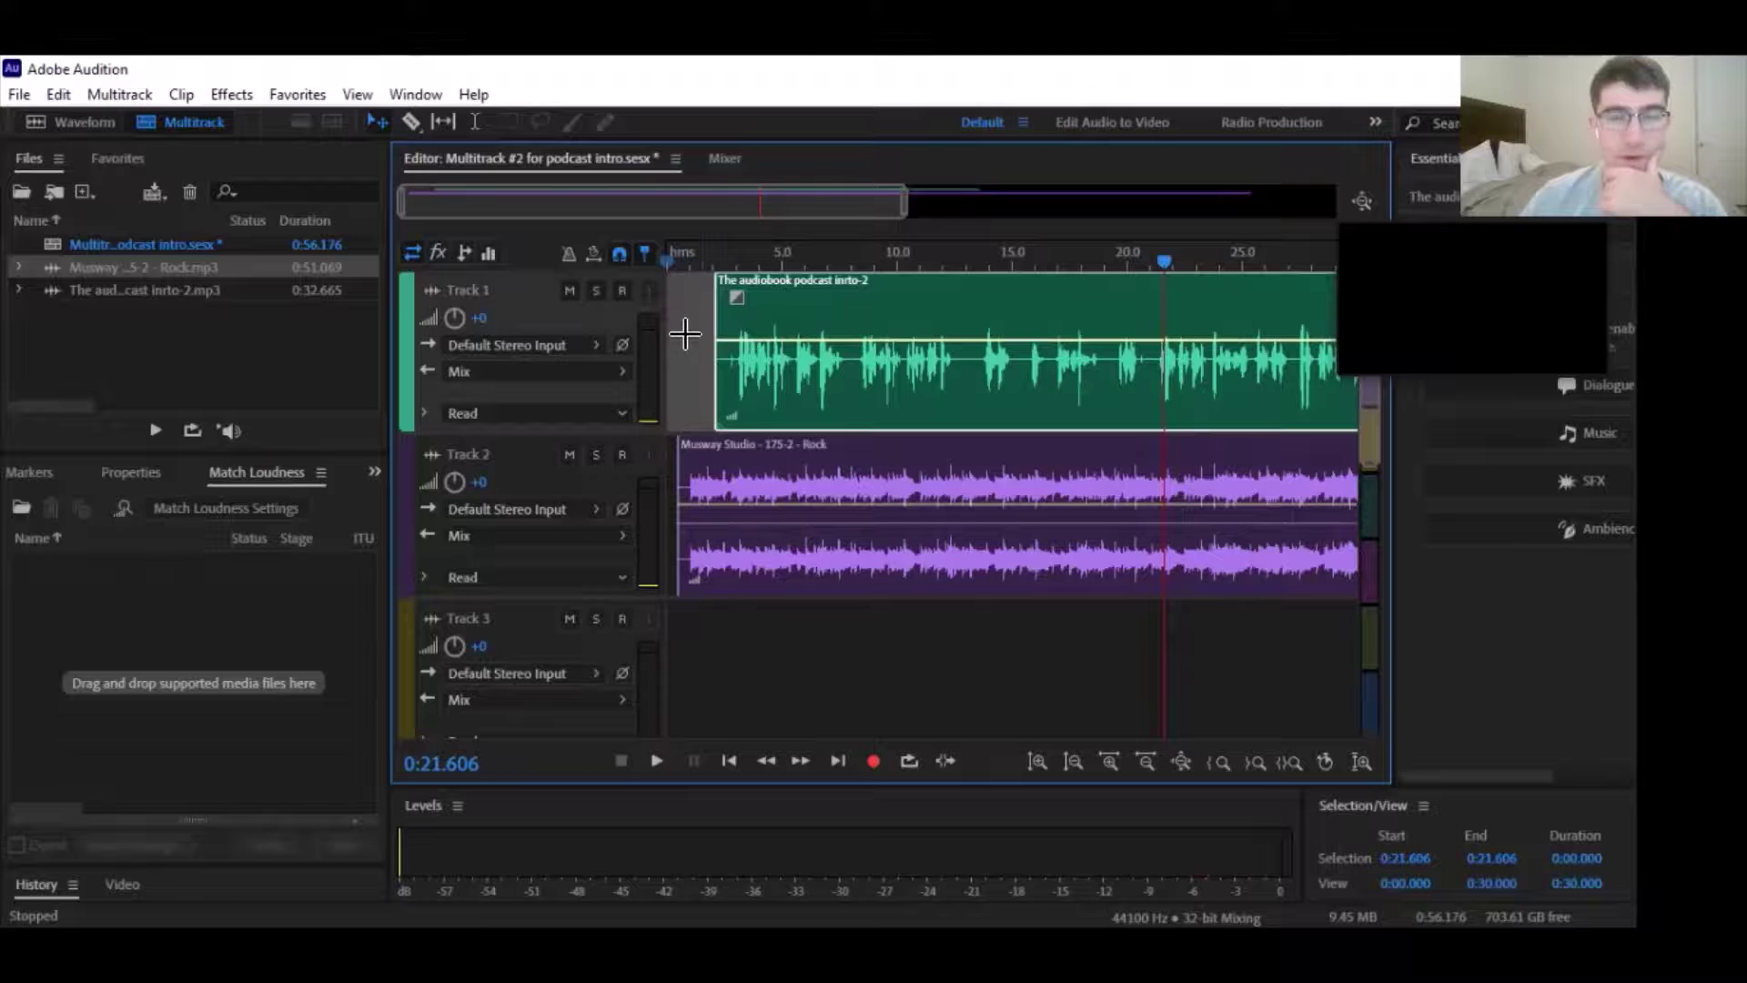
click(684, 253)
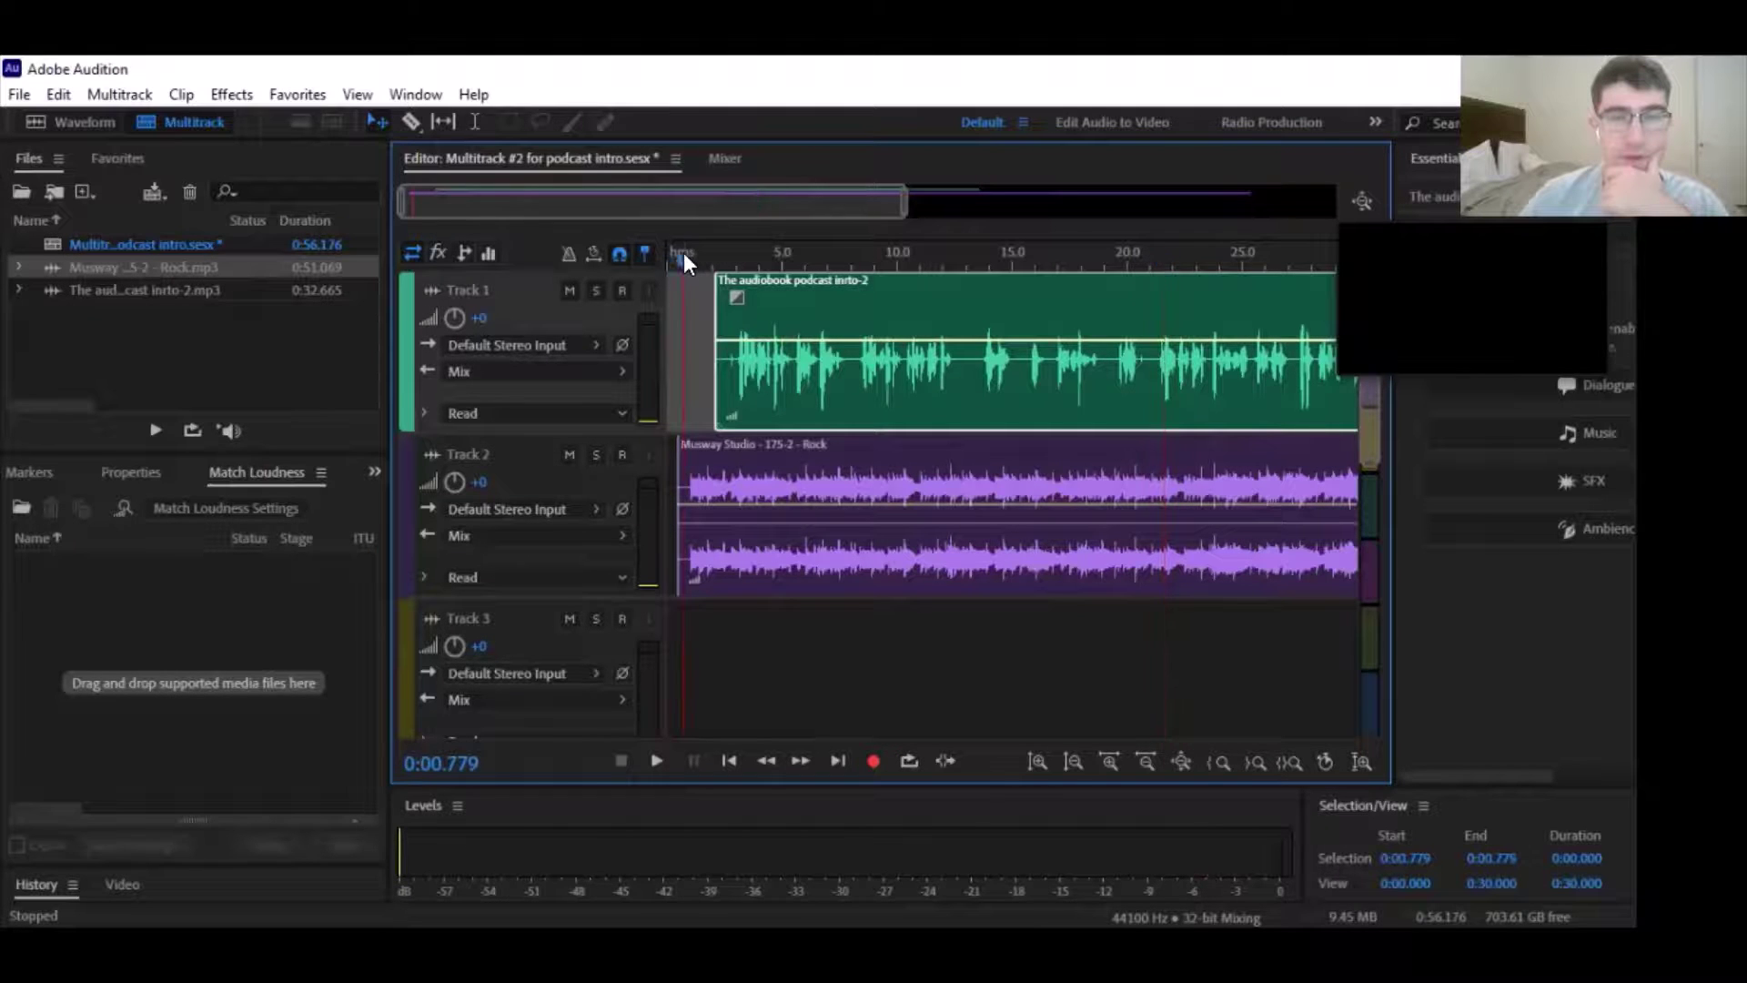
click(655, 761)
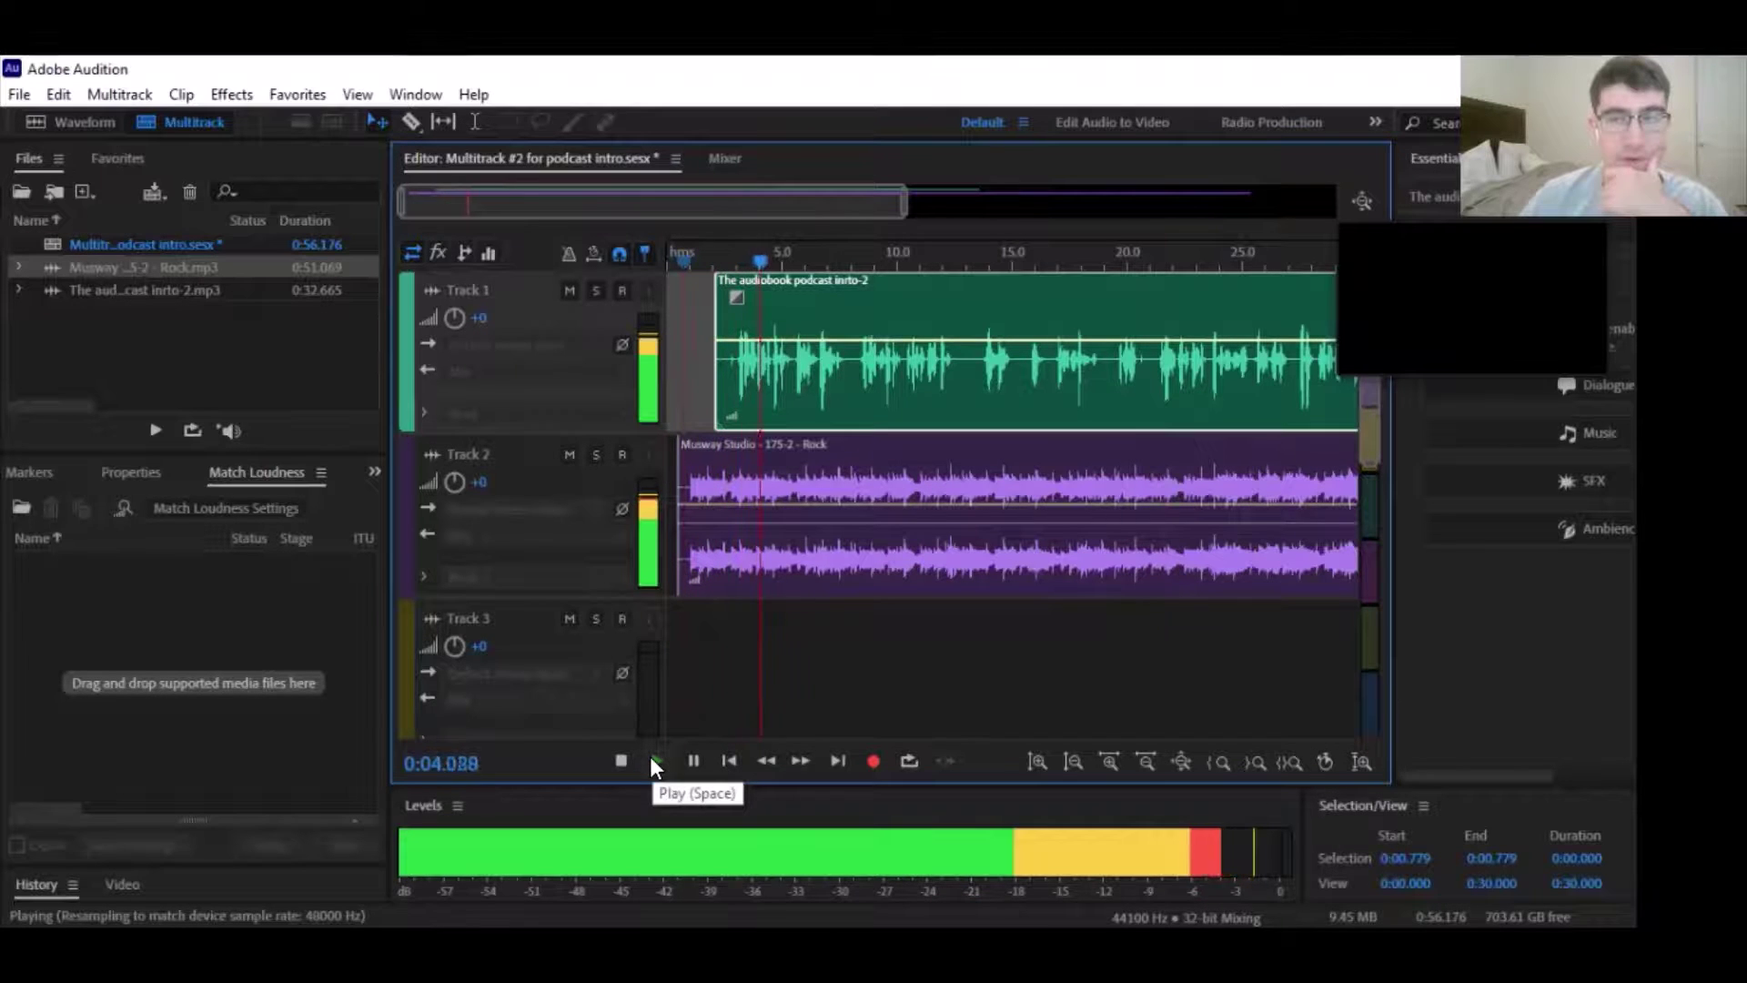
Add an Amplify effect with 3.27 dB gain to the Track 1 voice-over, comparing it on and off
click(623, 762)
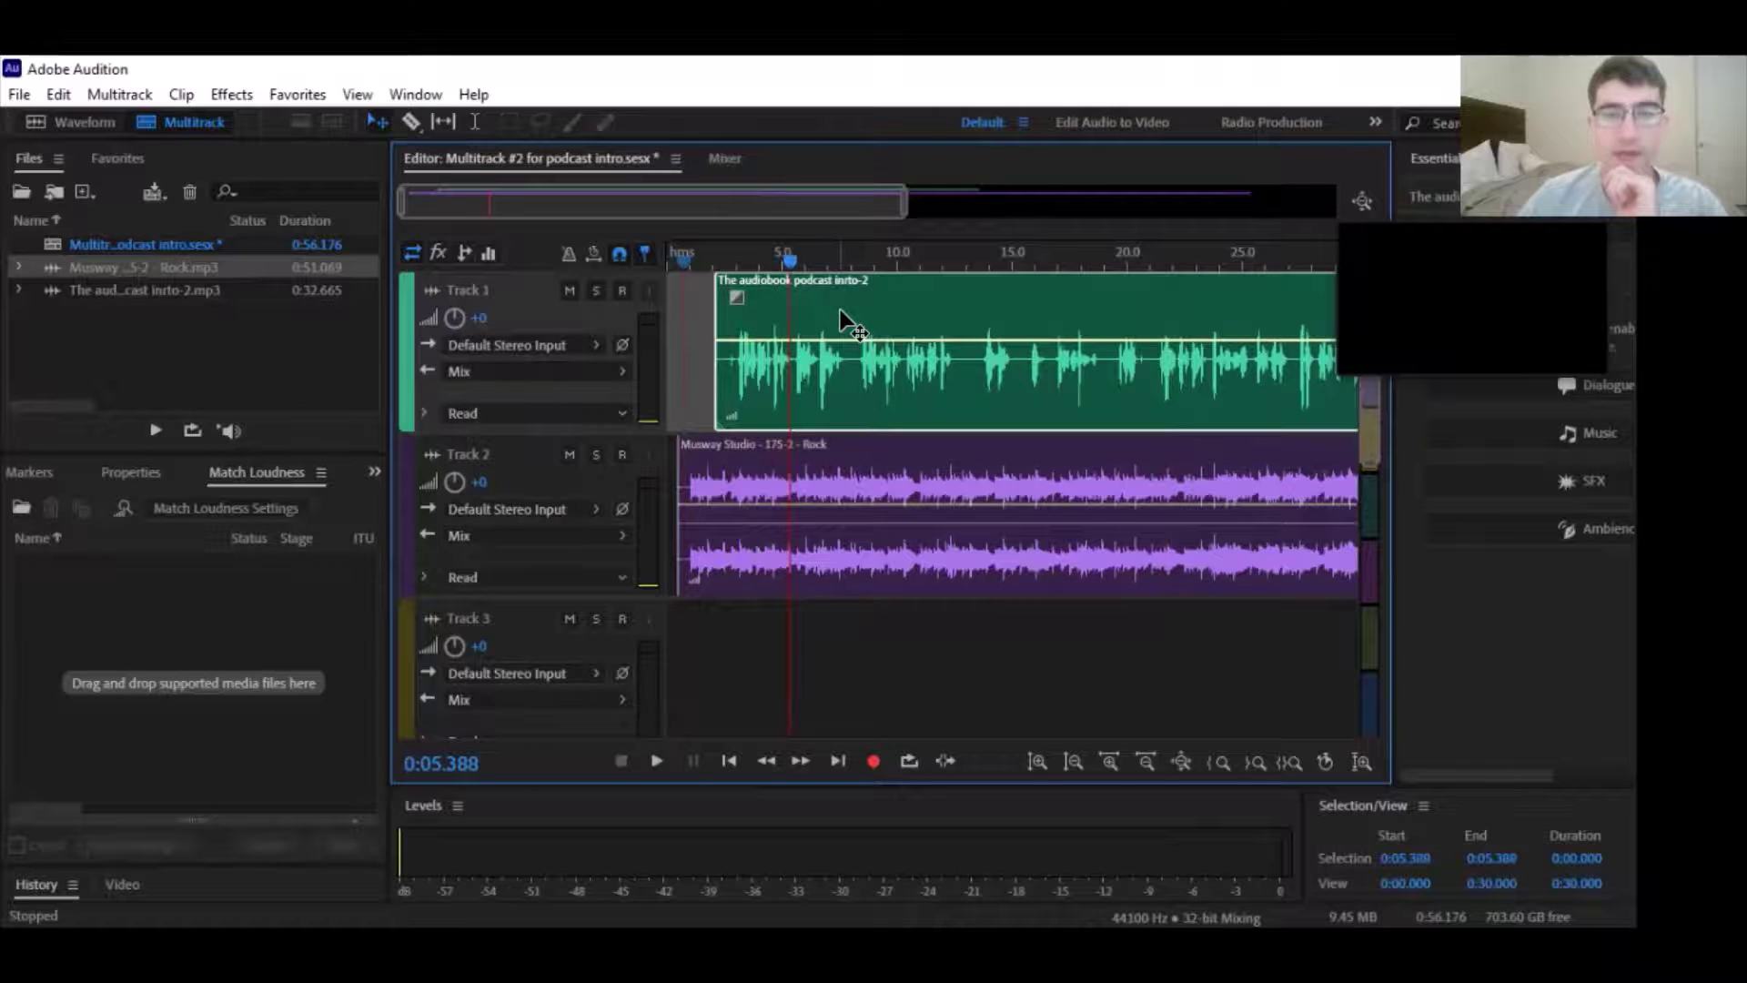
click(227, 93)
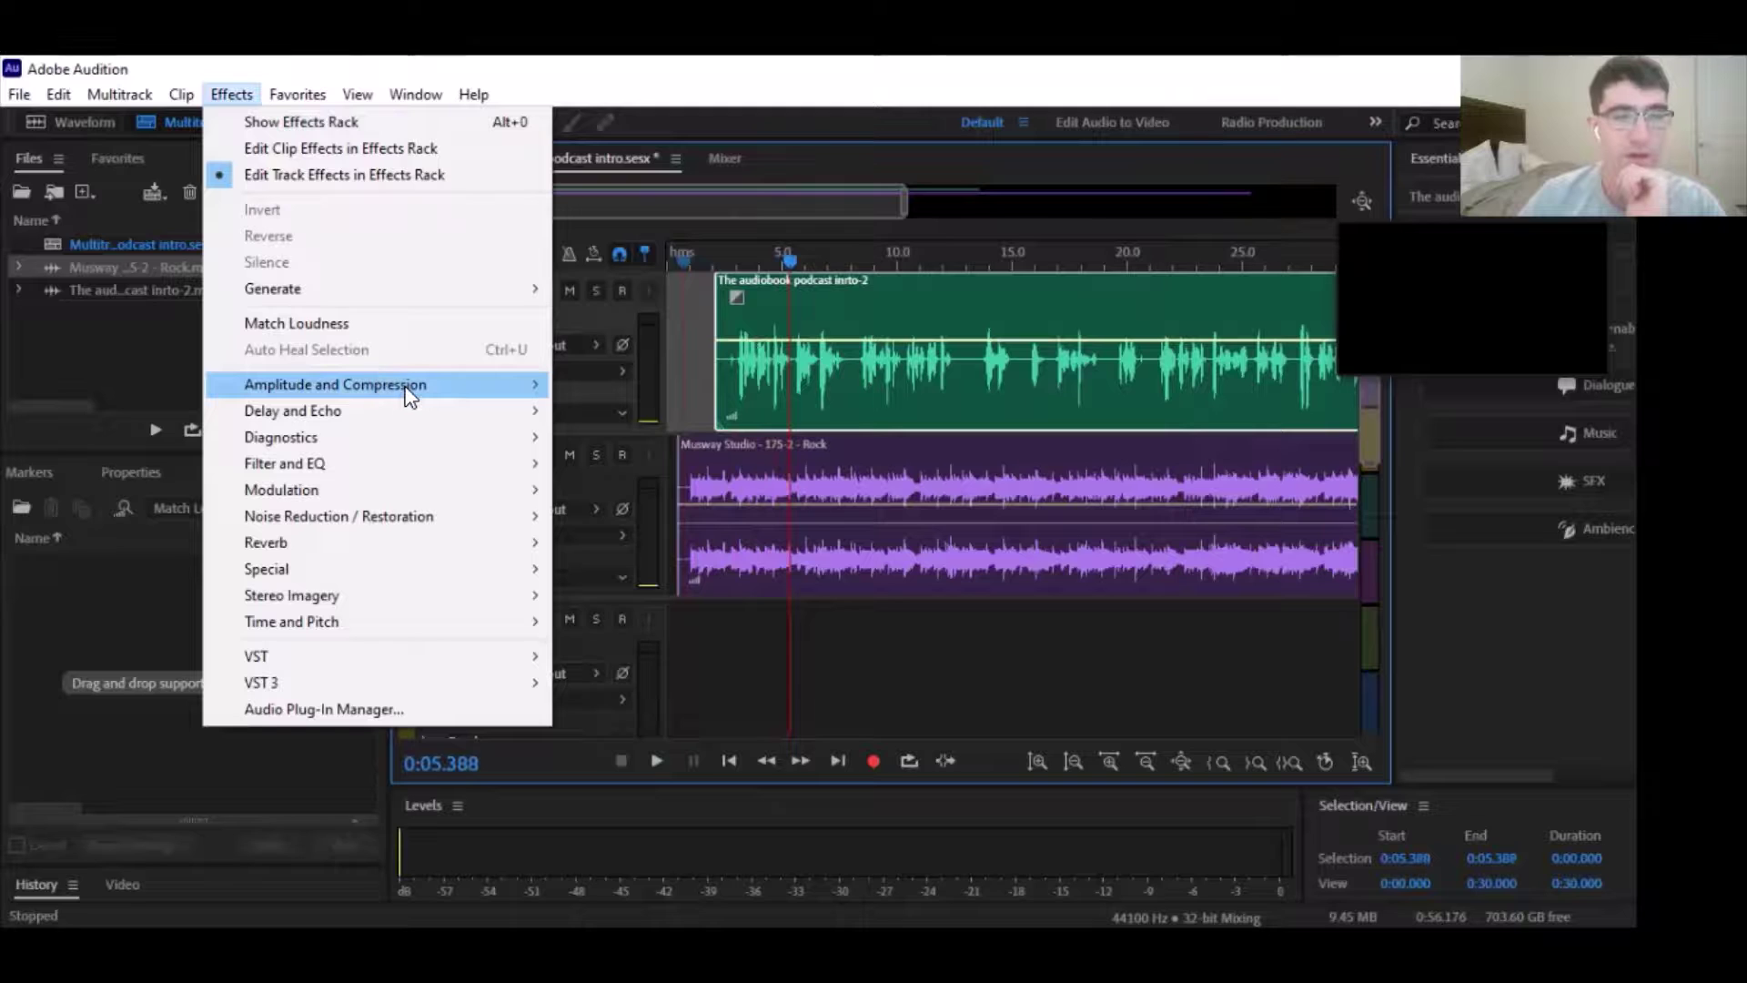
mouse_move(392, 386)
click(641, 385)
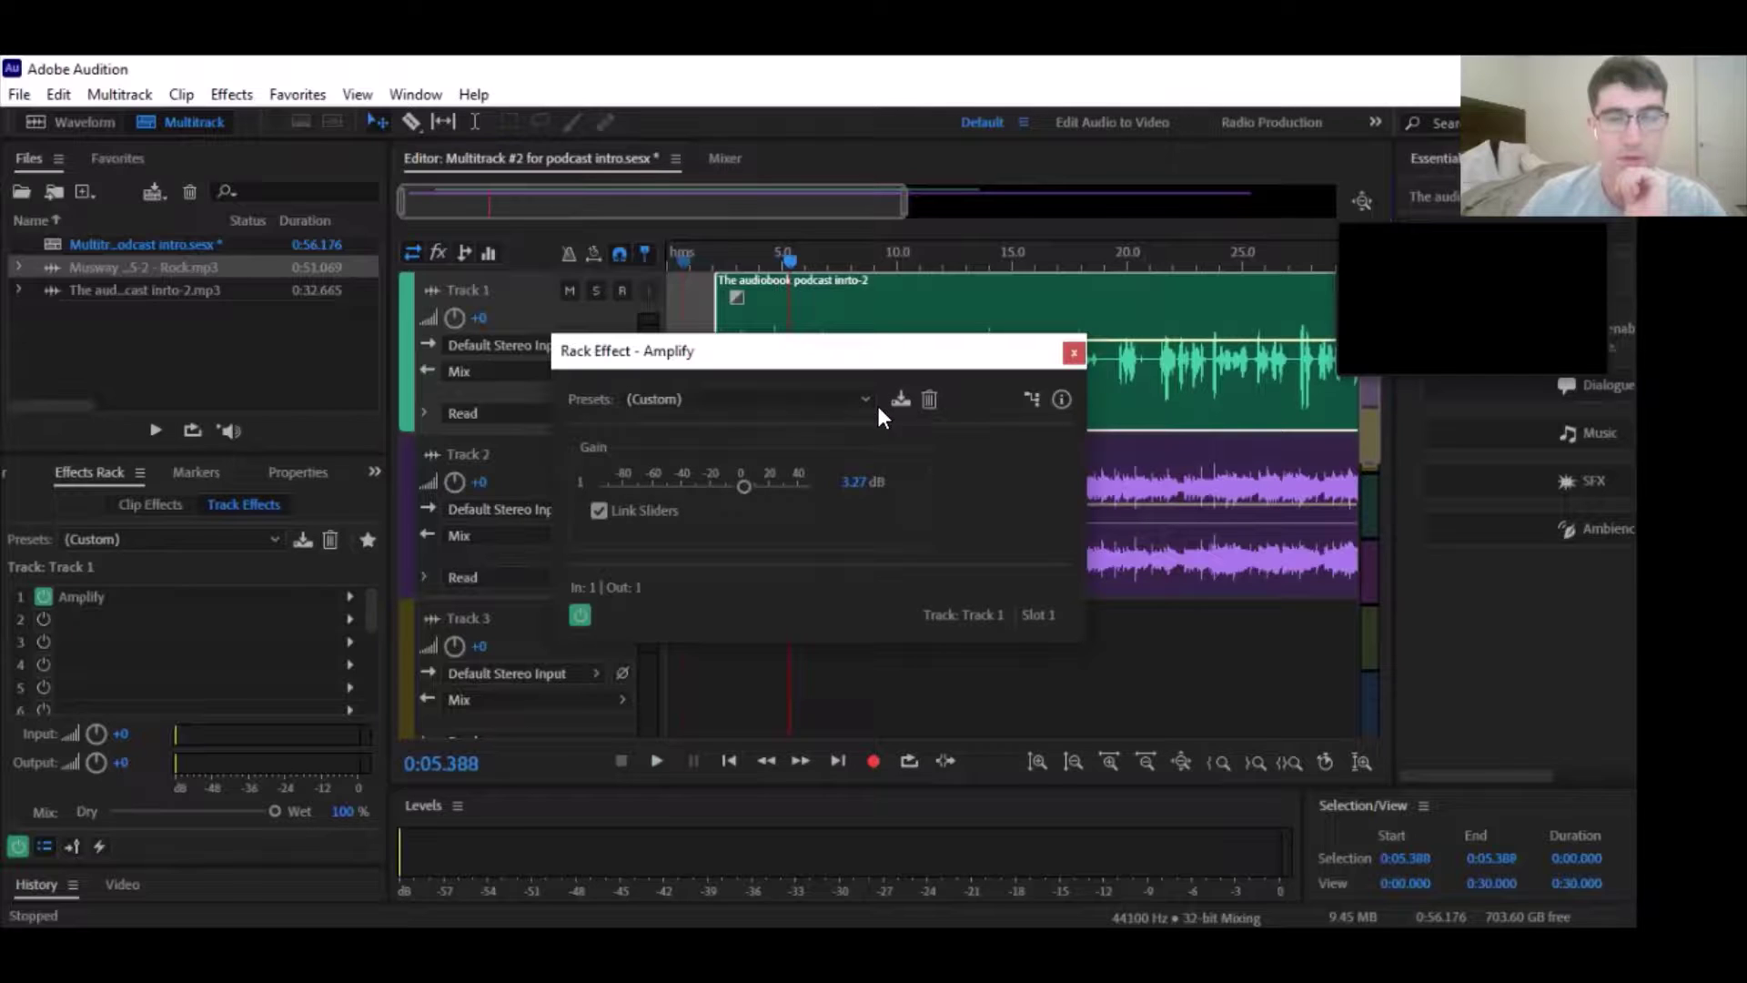
click(580, 613)
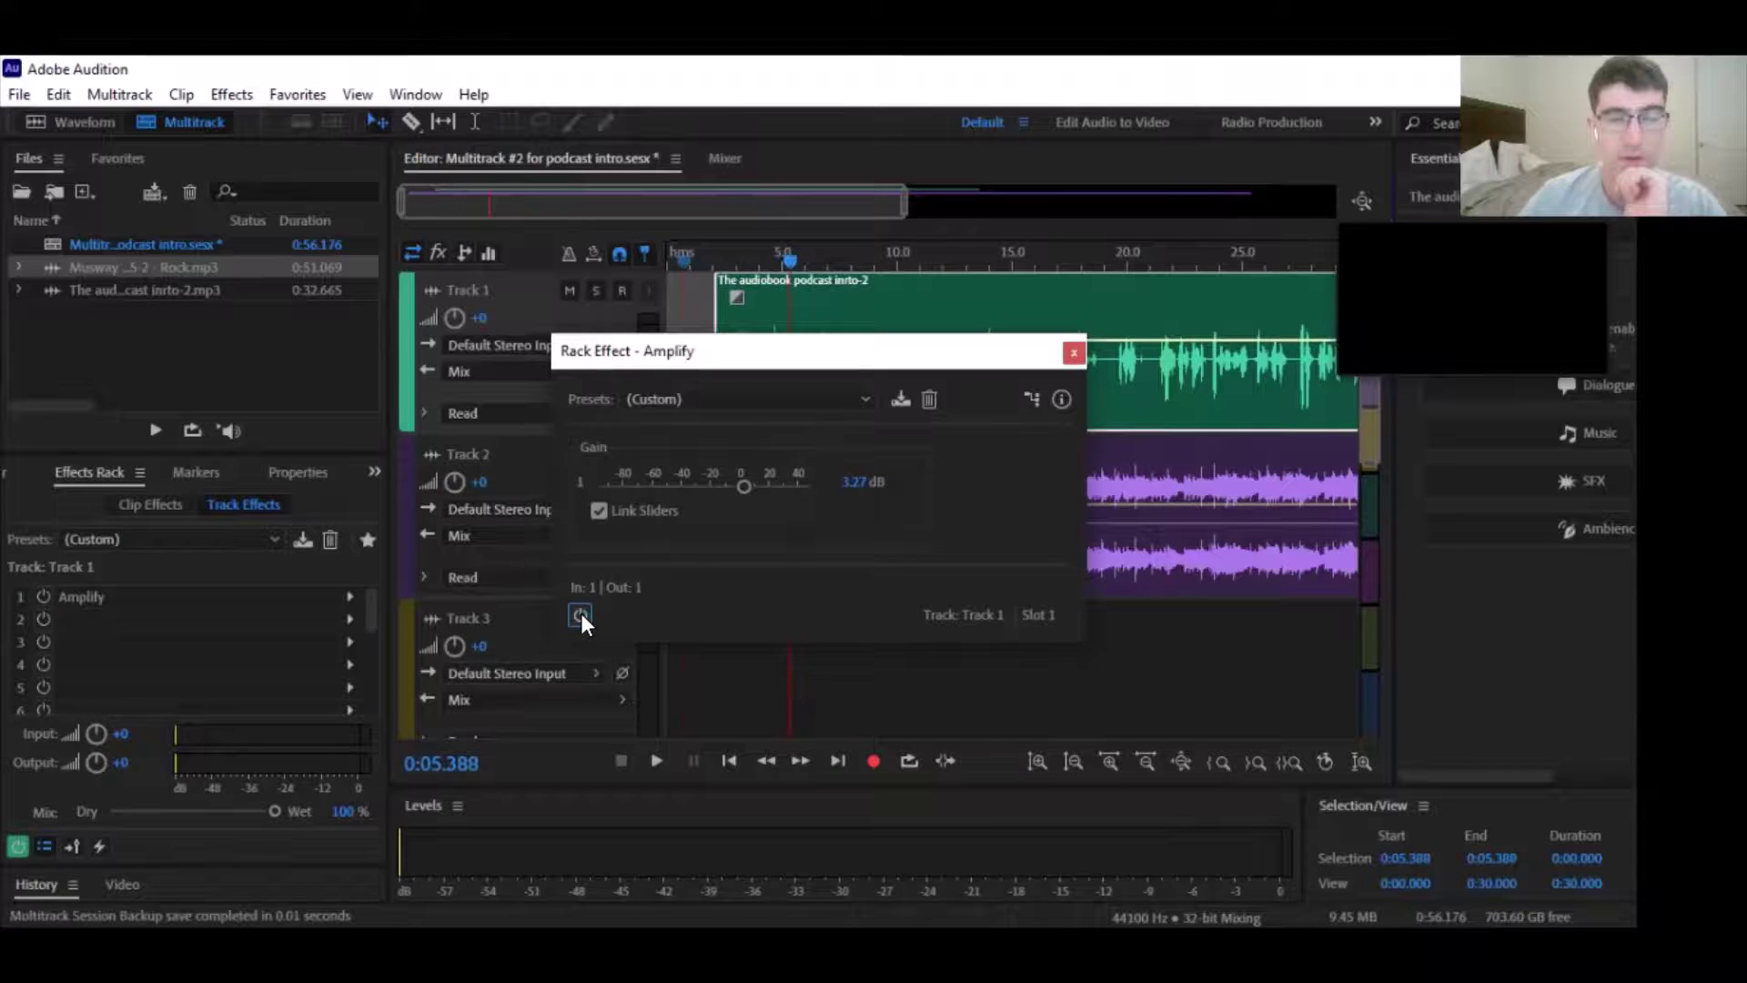
click(581, 613)
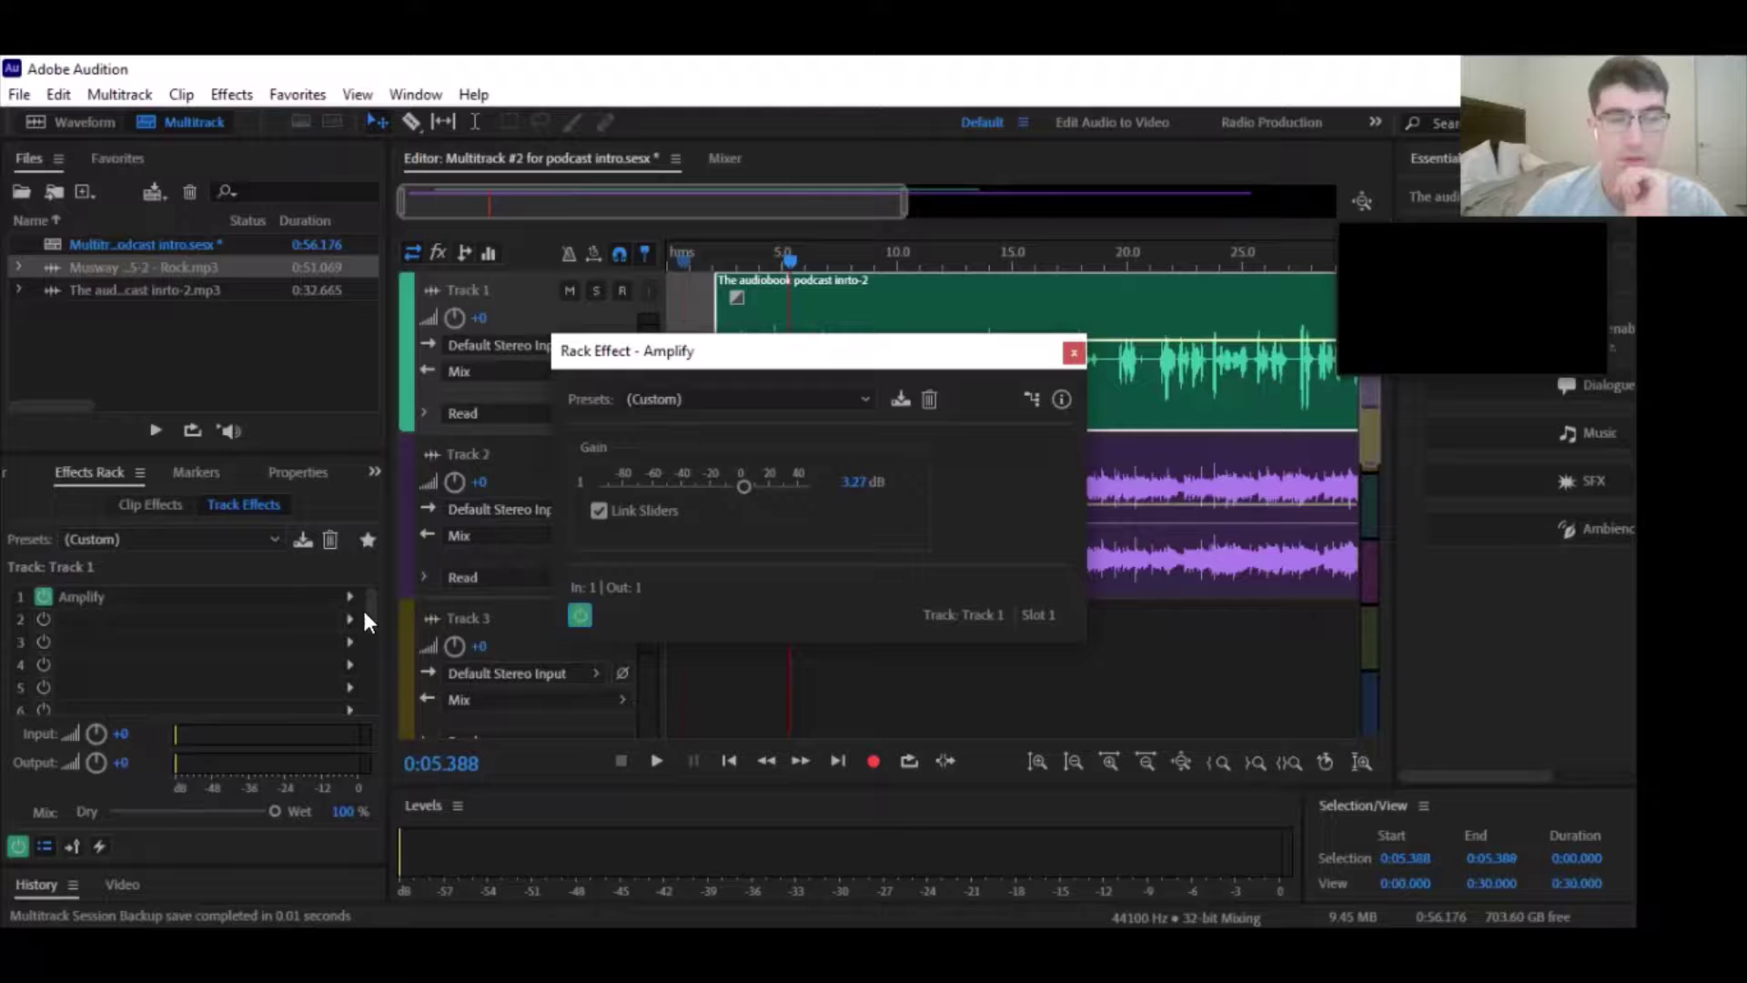
click(1069, 353)
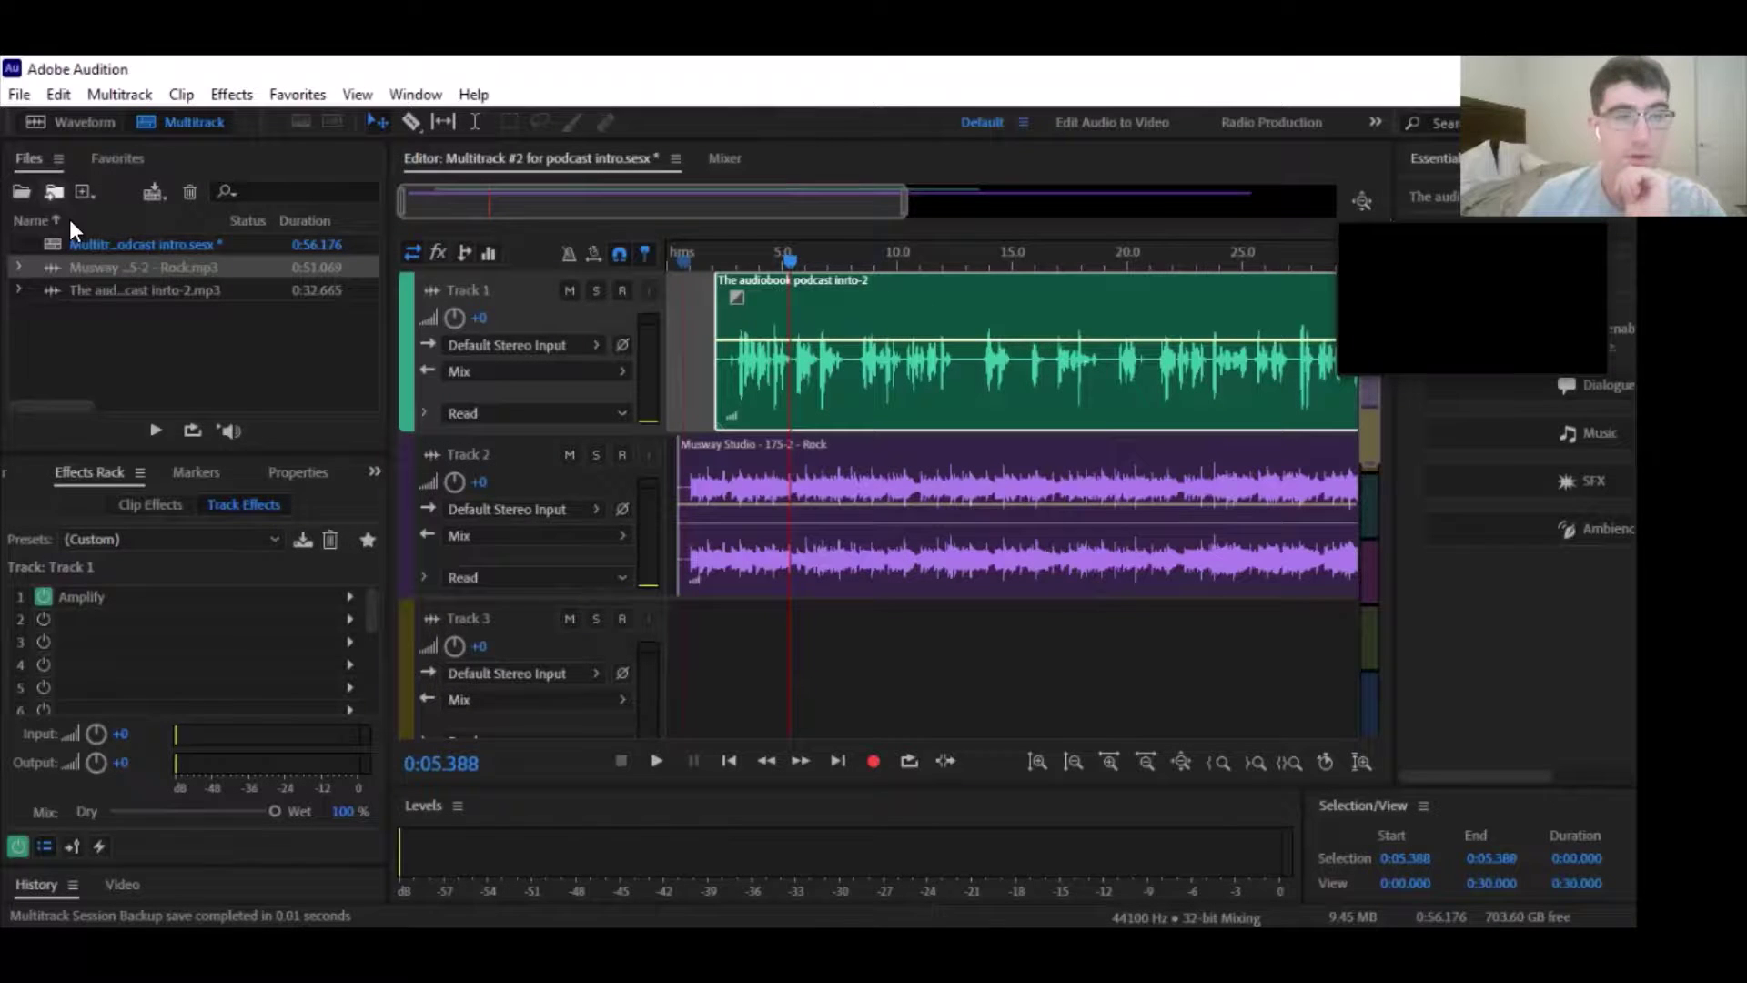
Open the voice-over file in the waveform editor and select its entire waveform
click(242, 291)
double_click(243, 290)
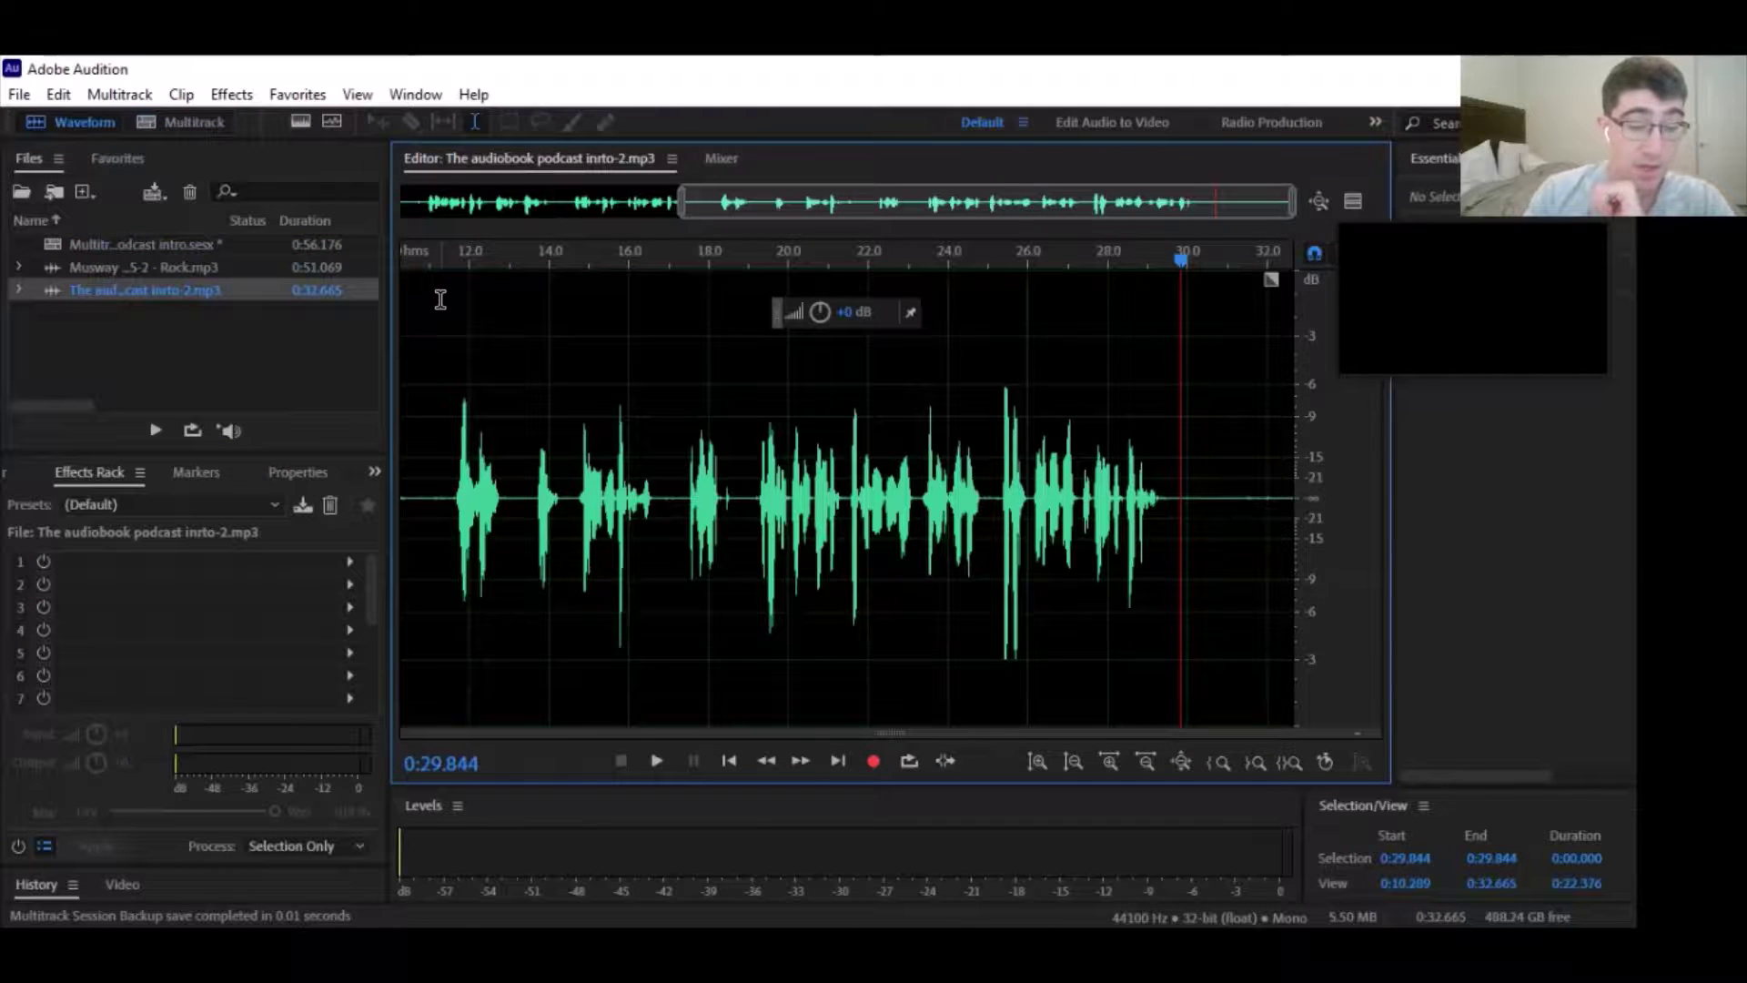
key(ctrl+a)
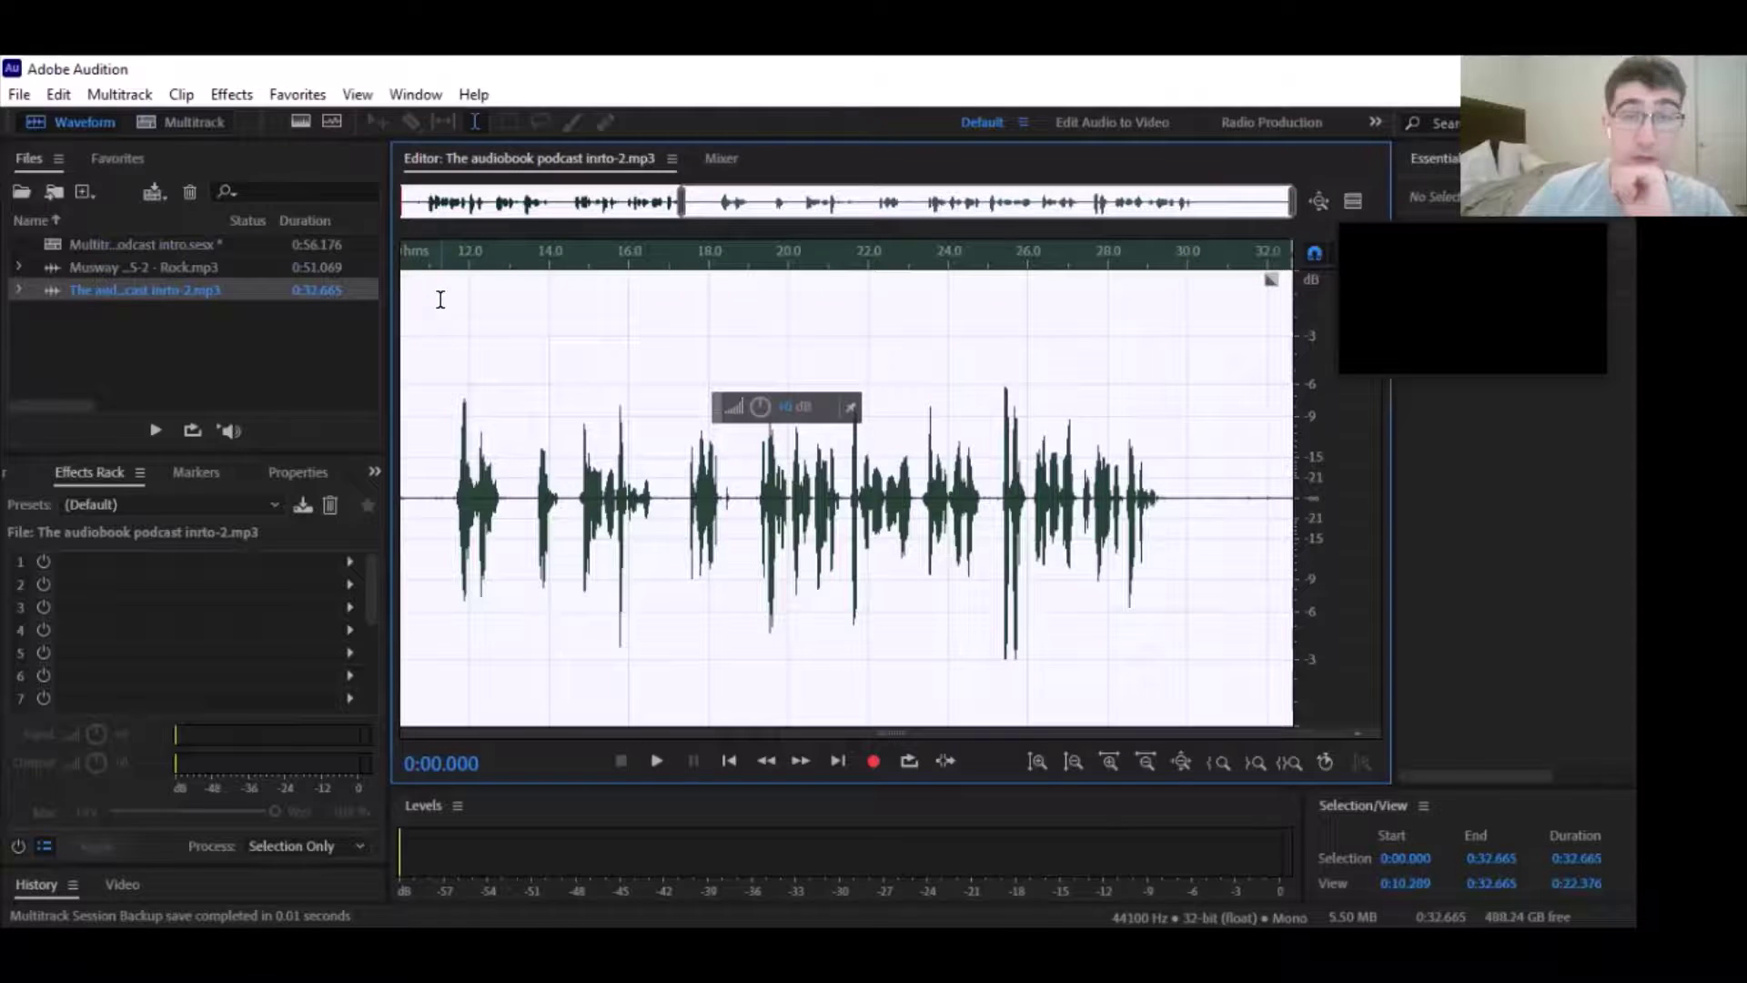
Apply a 3.27 dB Amplify to the whole voice-over, then clear the selection
click(286, 96)
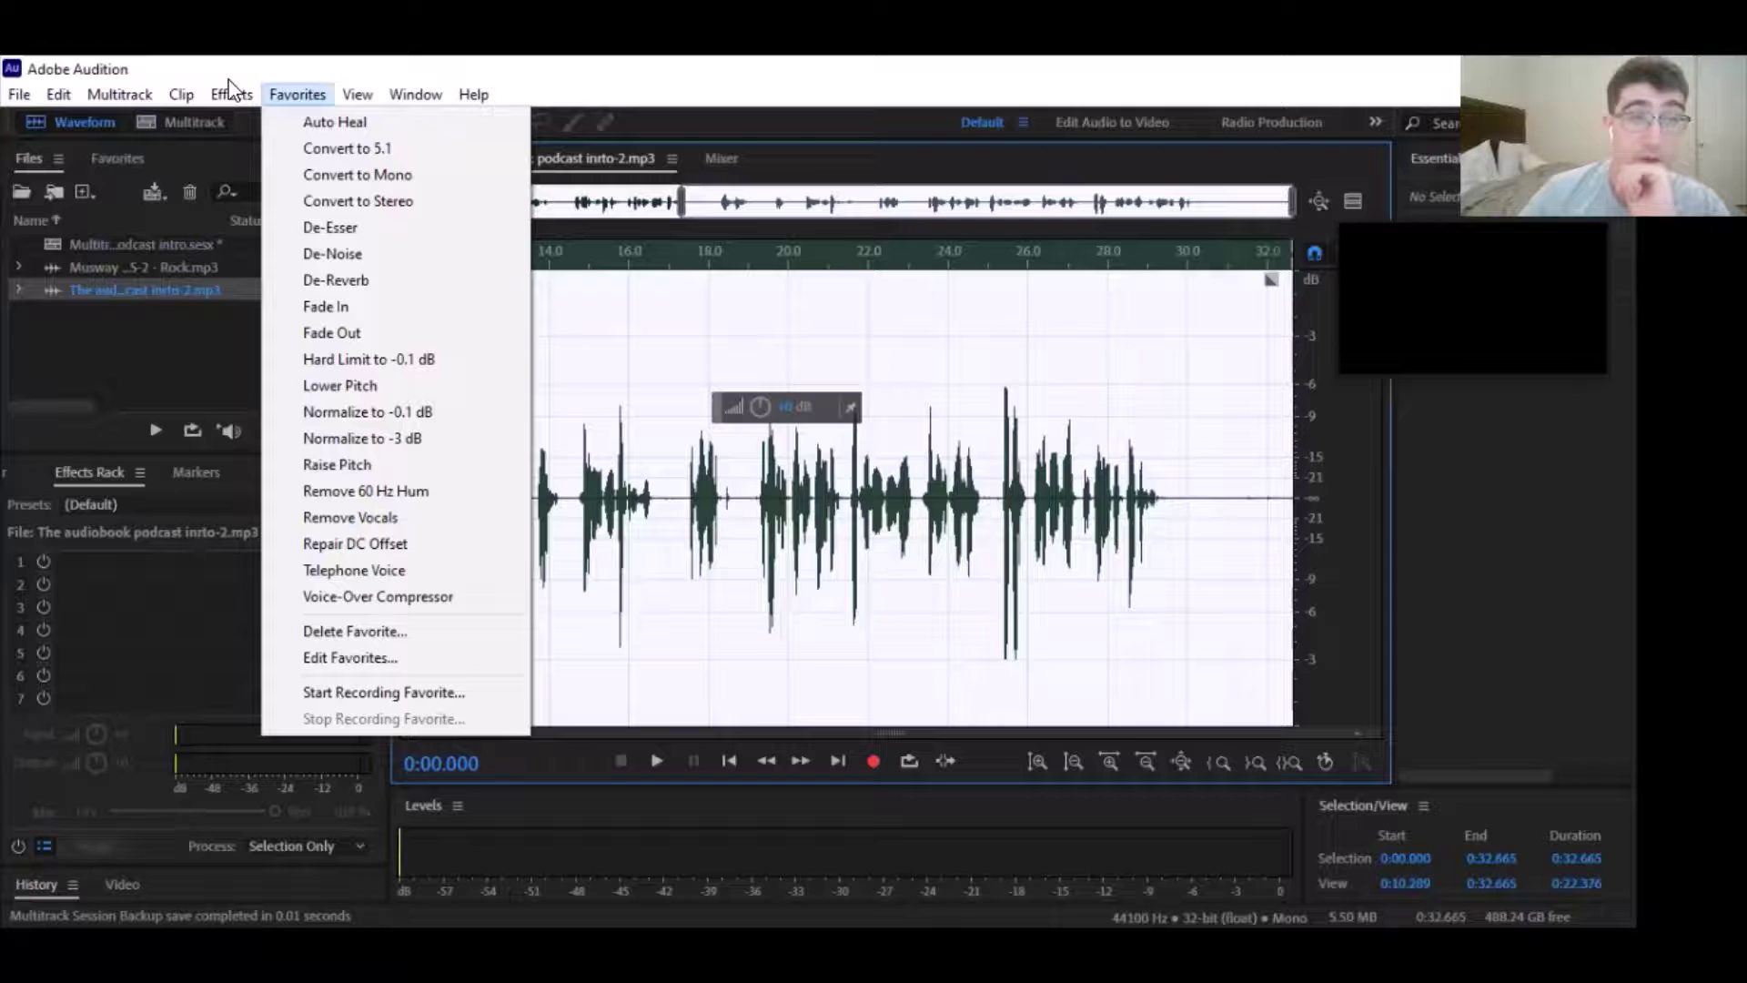
mouse_move(231, 94)
mouse_move(313, 382)
click(604, 382)
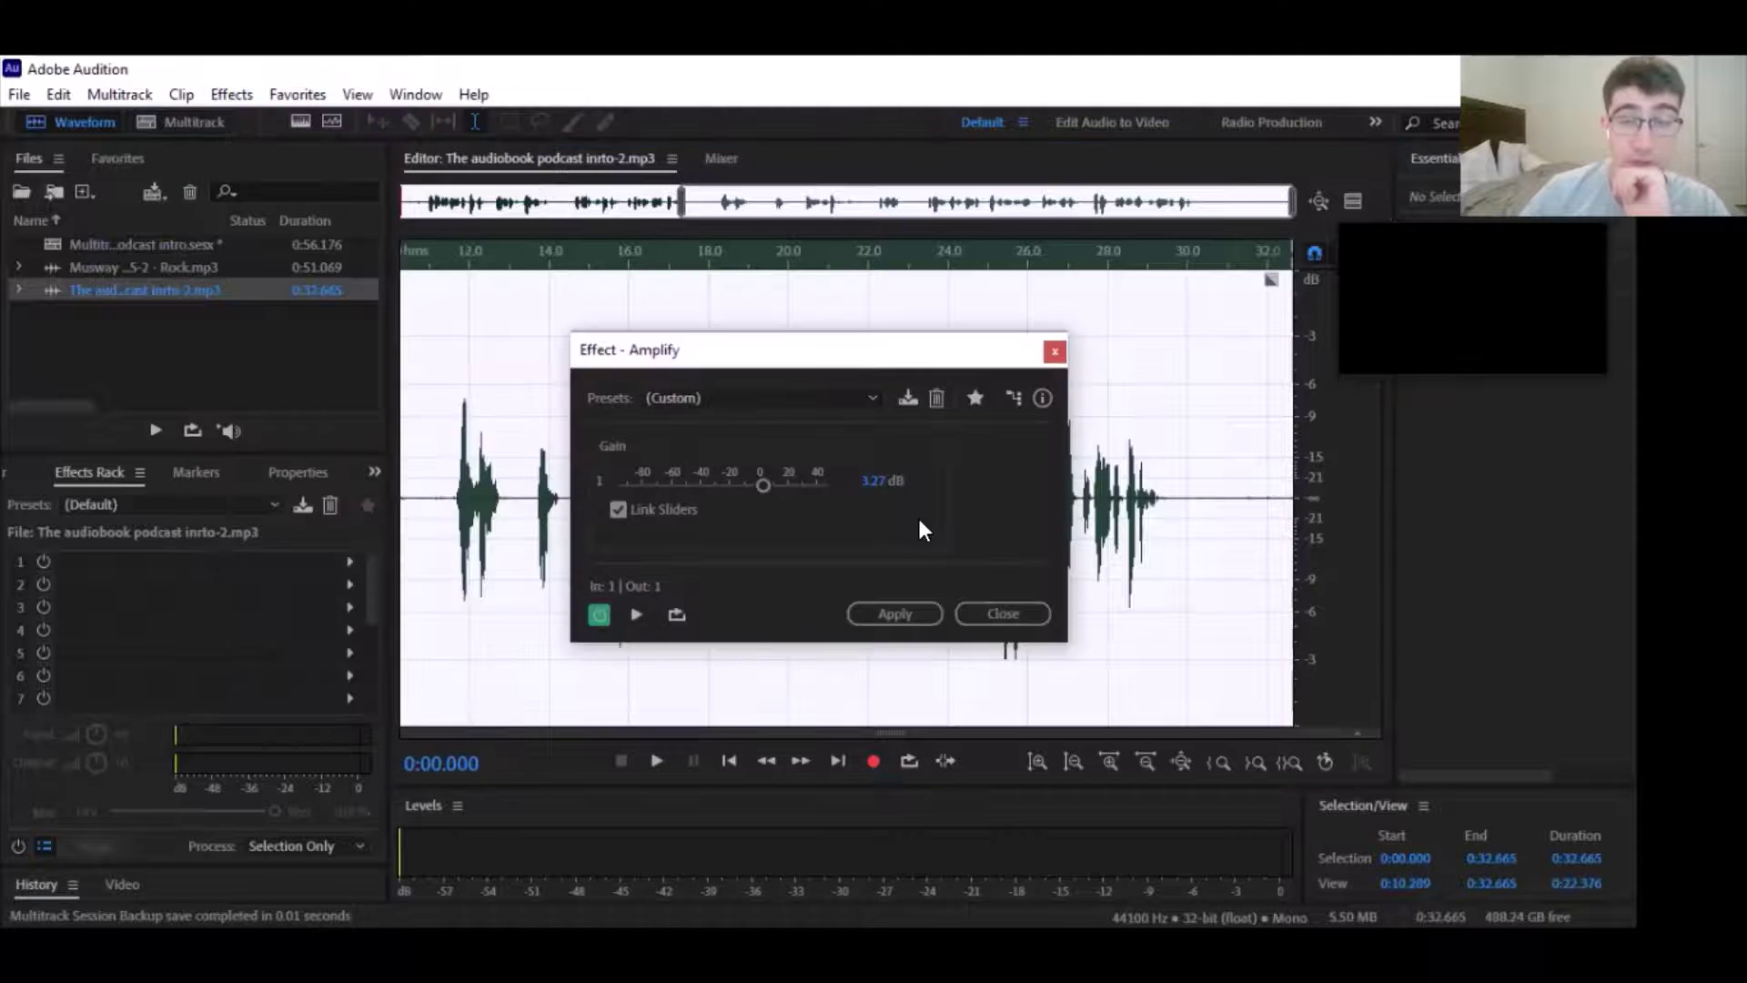
click(888, 610)
click(1088, 640)
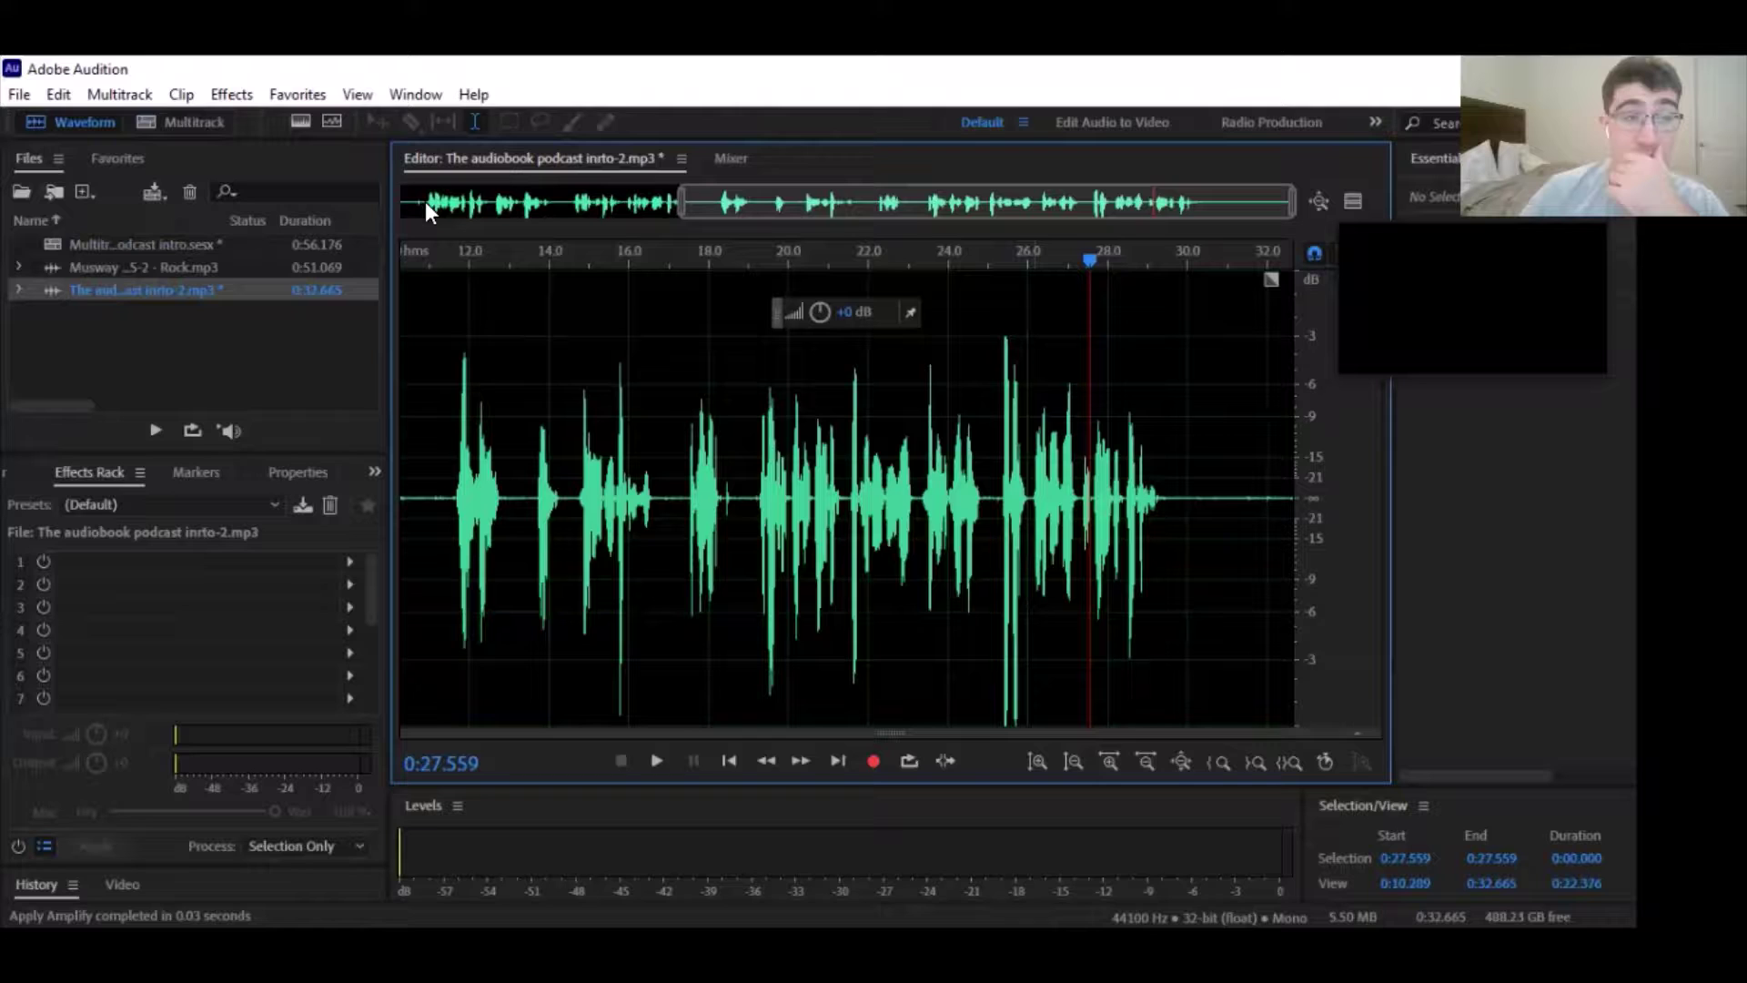
Save all files, confirming both alerts, and shift the Track 1 voice-over clip to start about 3 s in
click(14, 92)
click(102, 463)
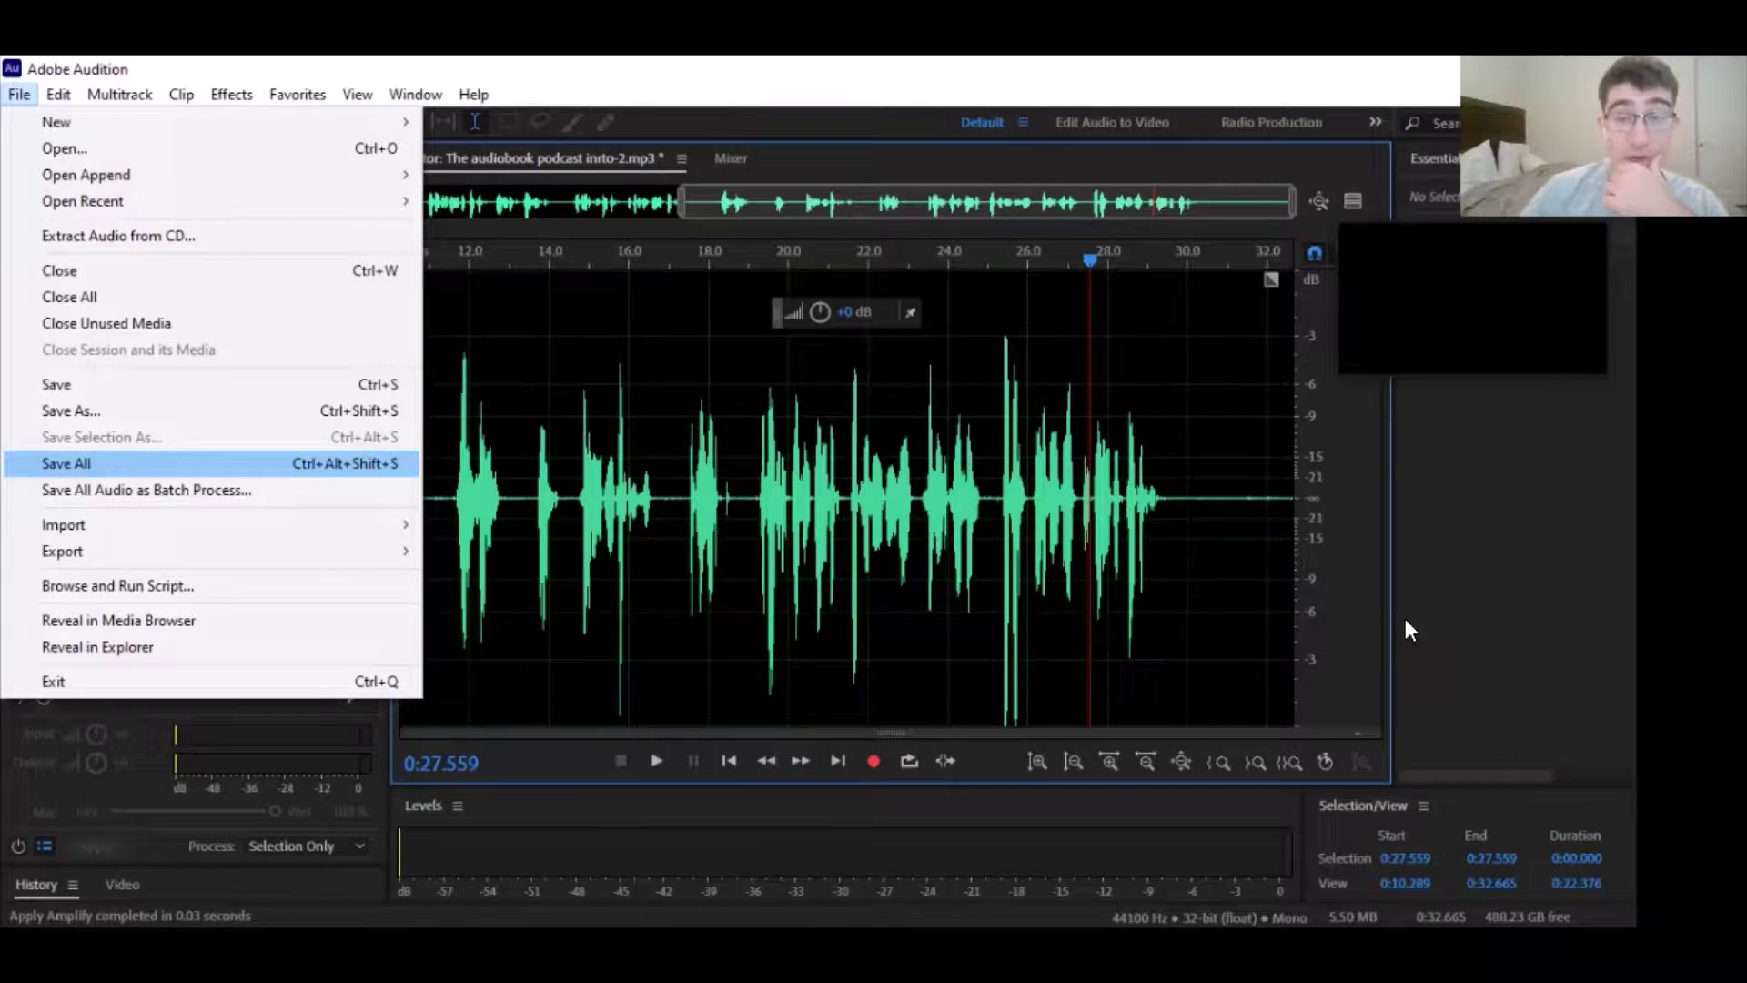
click(939, 553)
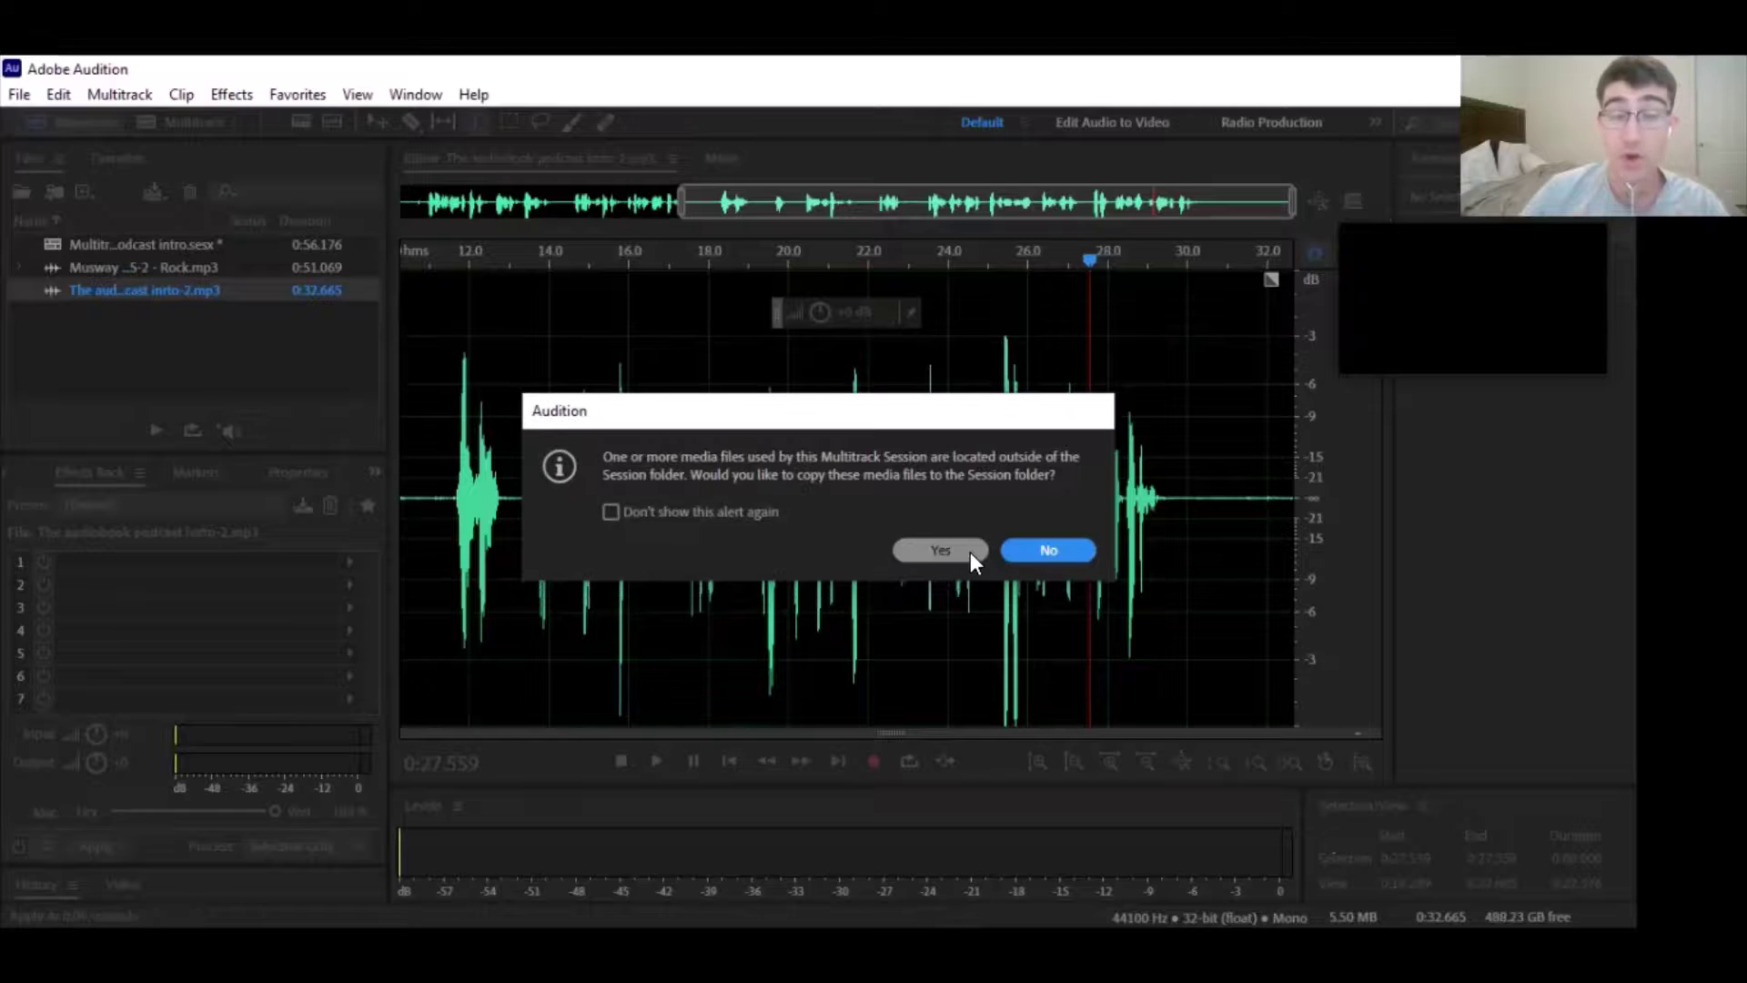
click(970, 552)
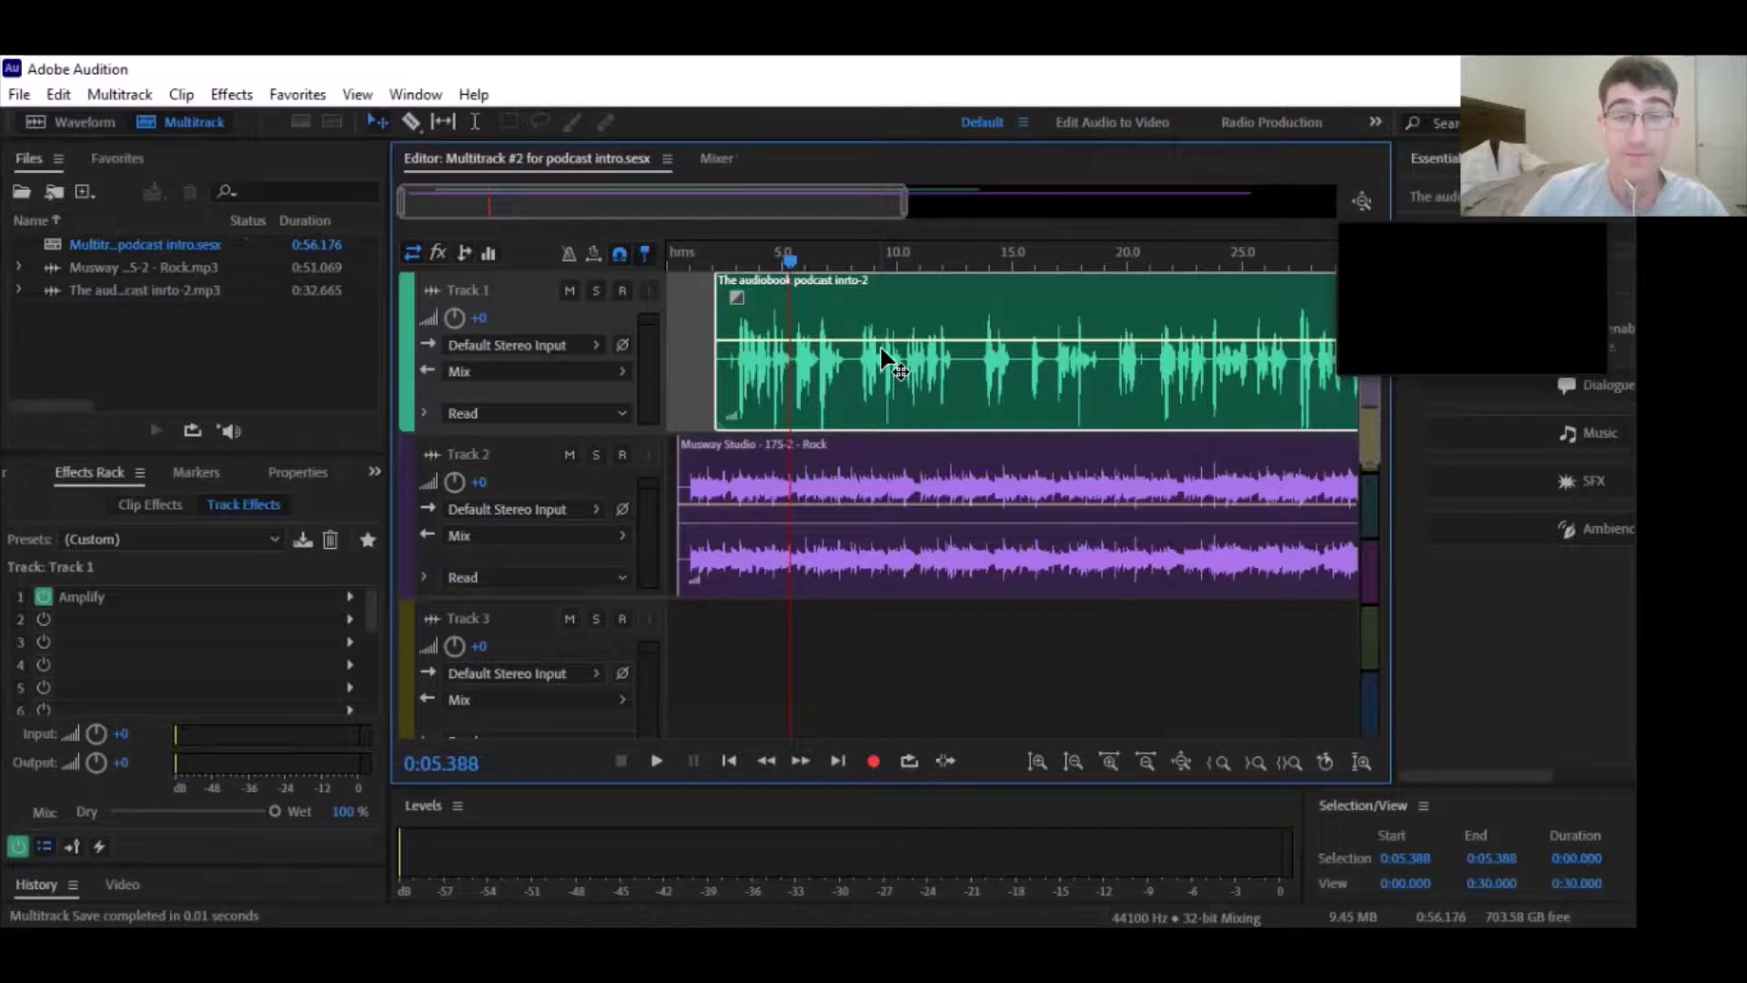
drag(886, 309, 912, 351)
drag(785, 261, 667, 261)
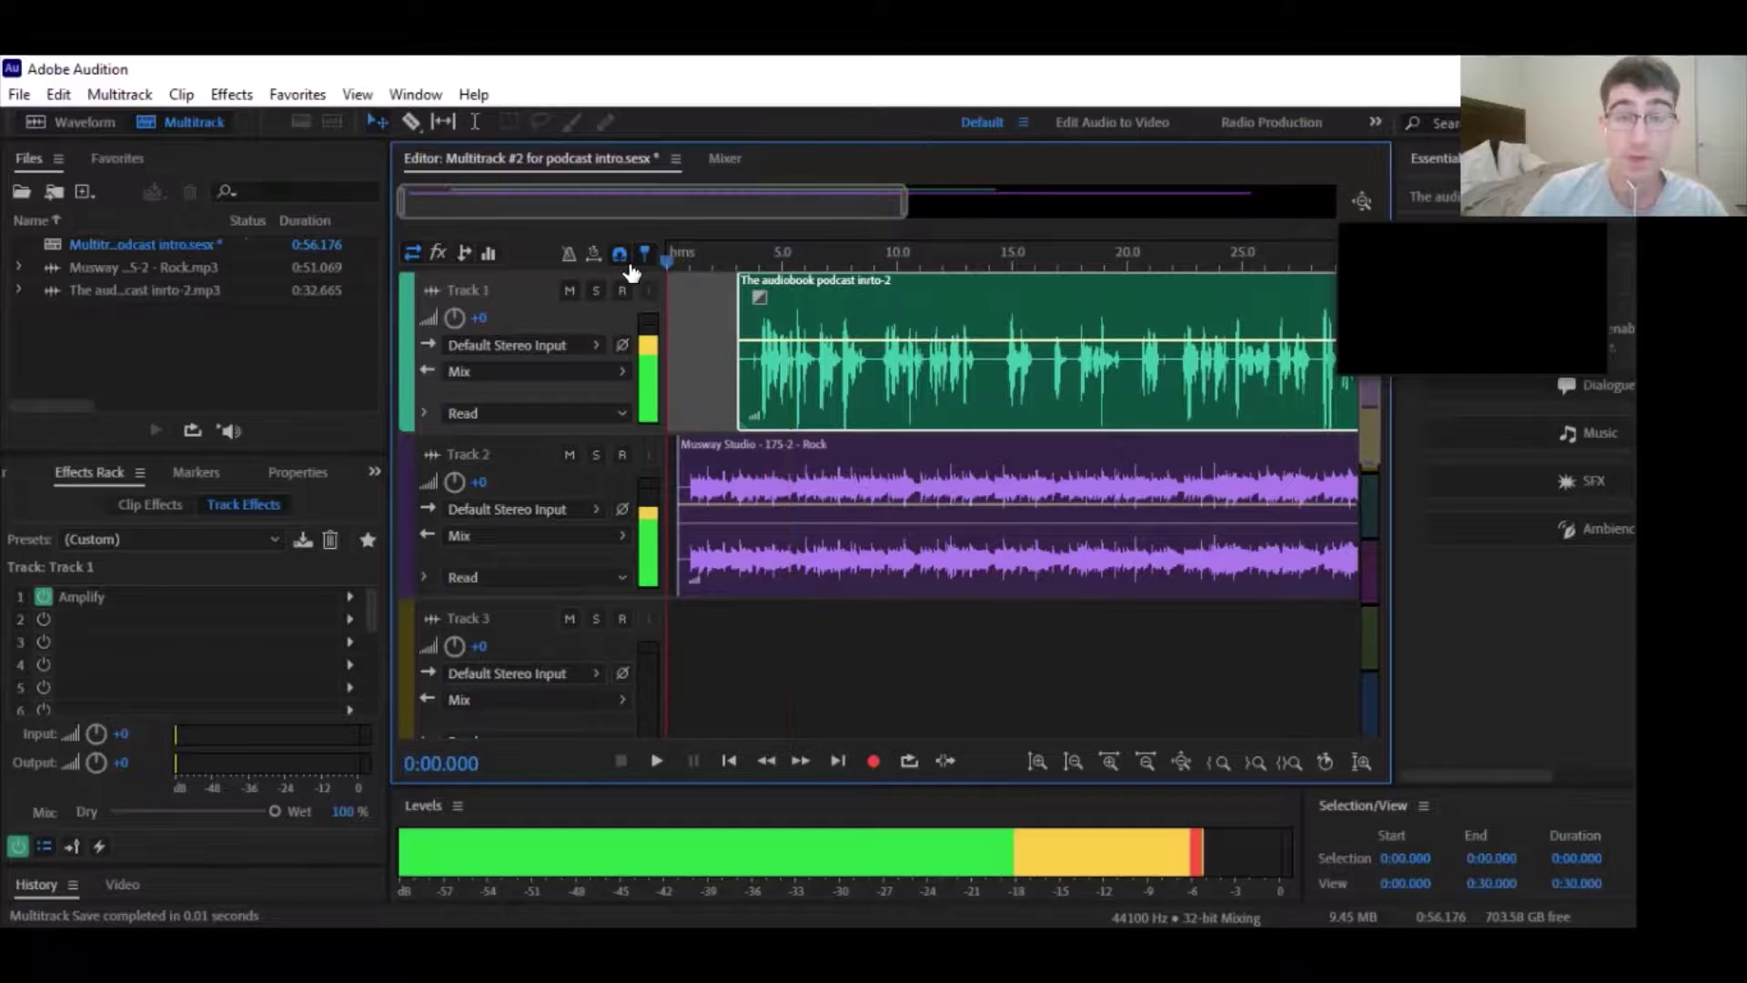
click(659, 764)
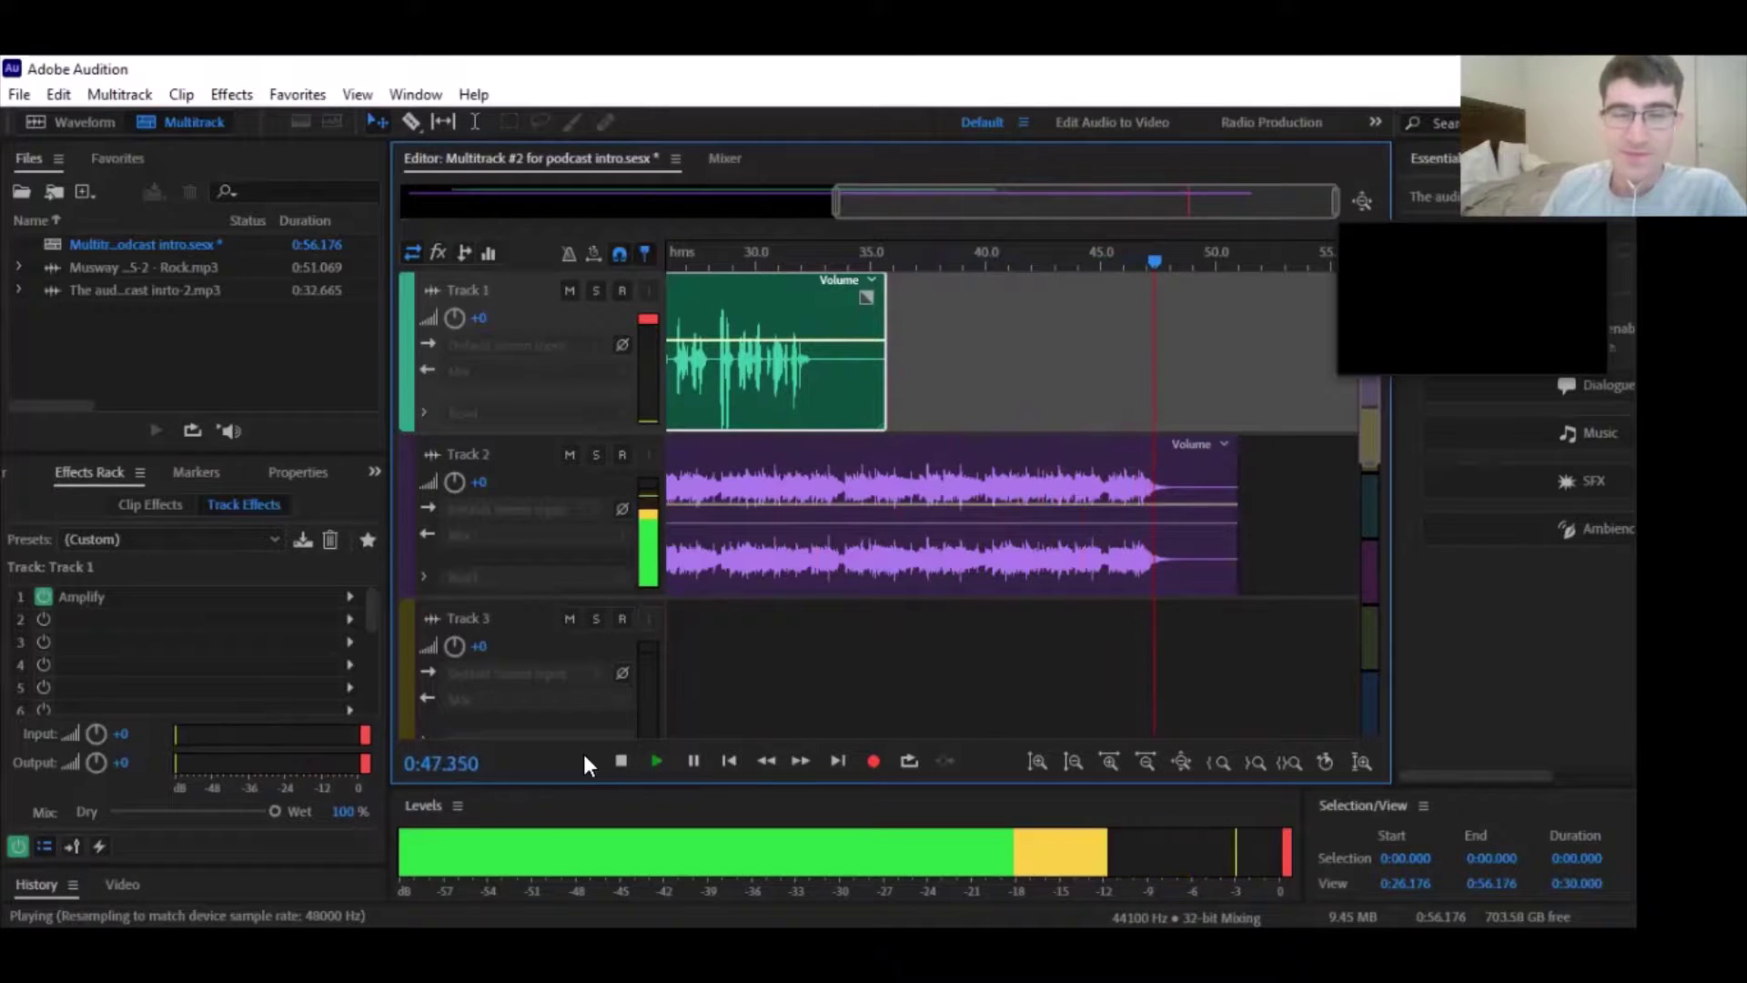
Stop playback and give the Track 2 rock clip a long fade-out from about 36 s
click(611, 758)
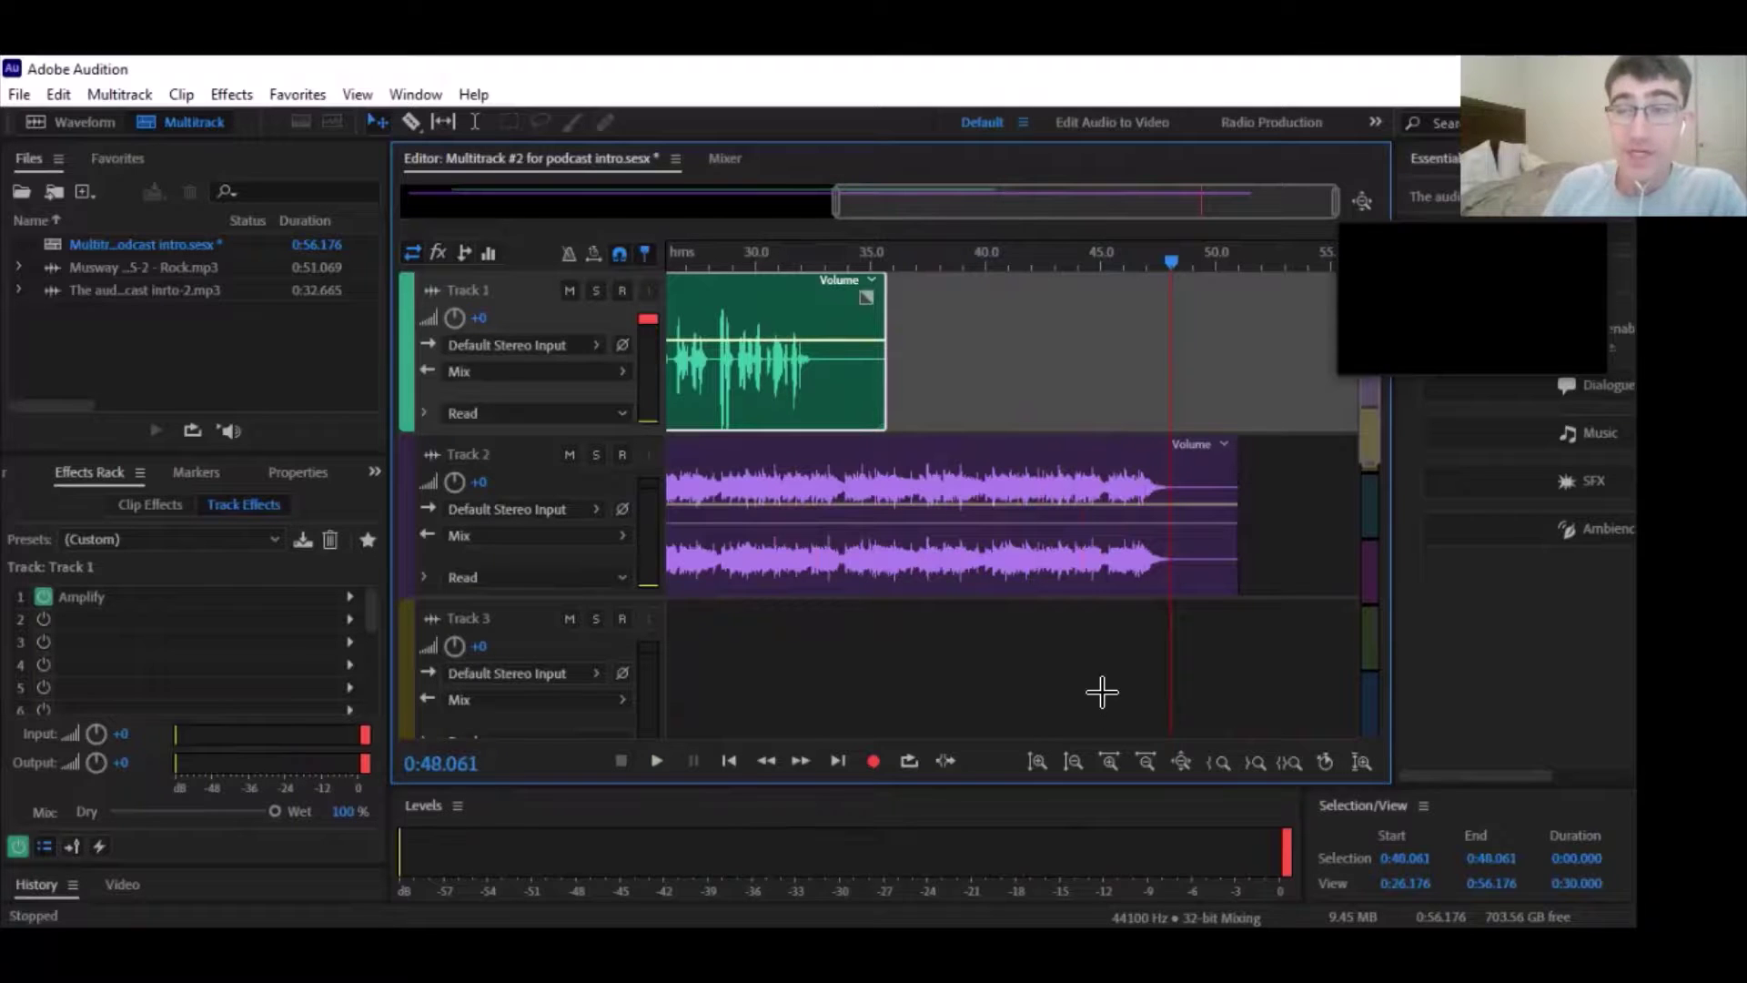
click(1212, 468)
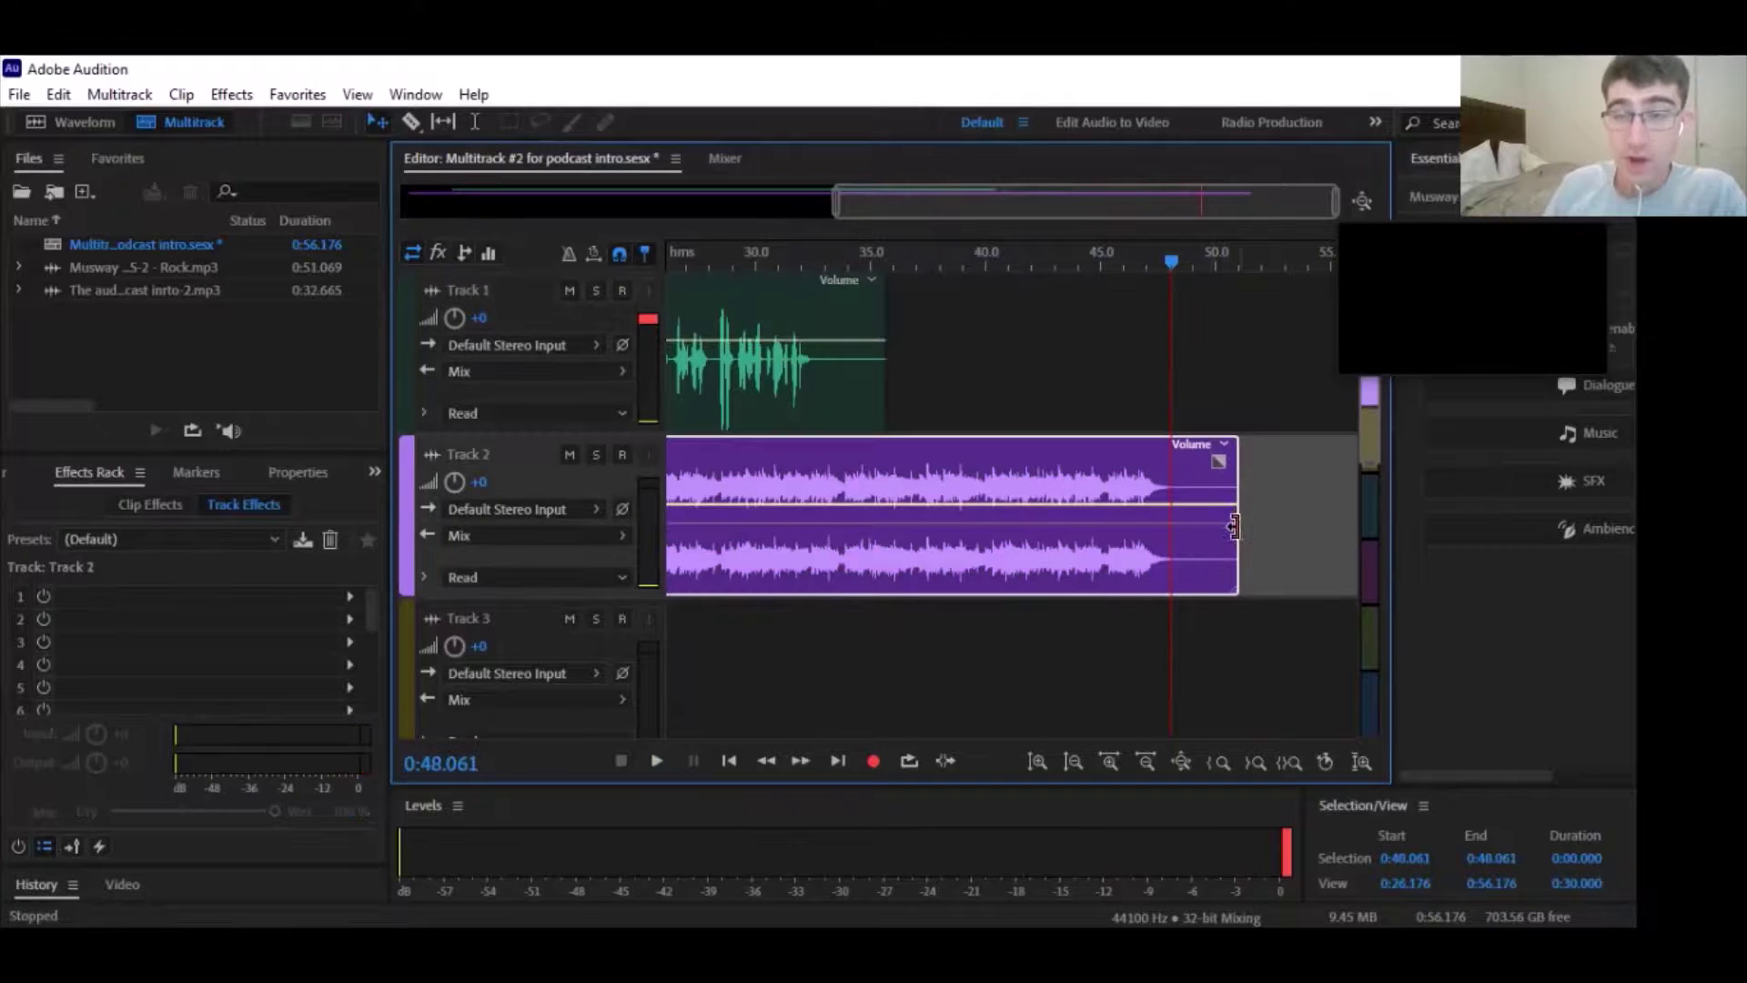
mouse_move(1220, 465)
mouse_down()
mouse_move(898, 425)
mouse_move(897, 378)
mouse_move(964, 552)
mouse_move(917, 557)
mouse_move(901, 532)
mouse_move(899, 563)
mouse_move(869, 564)
mouse_up()
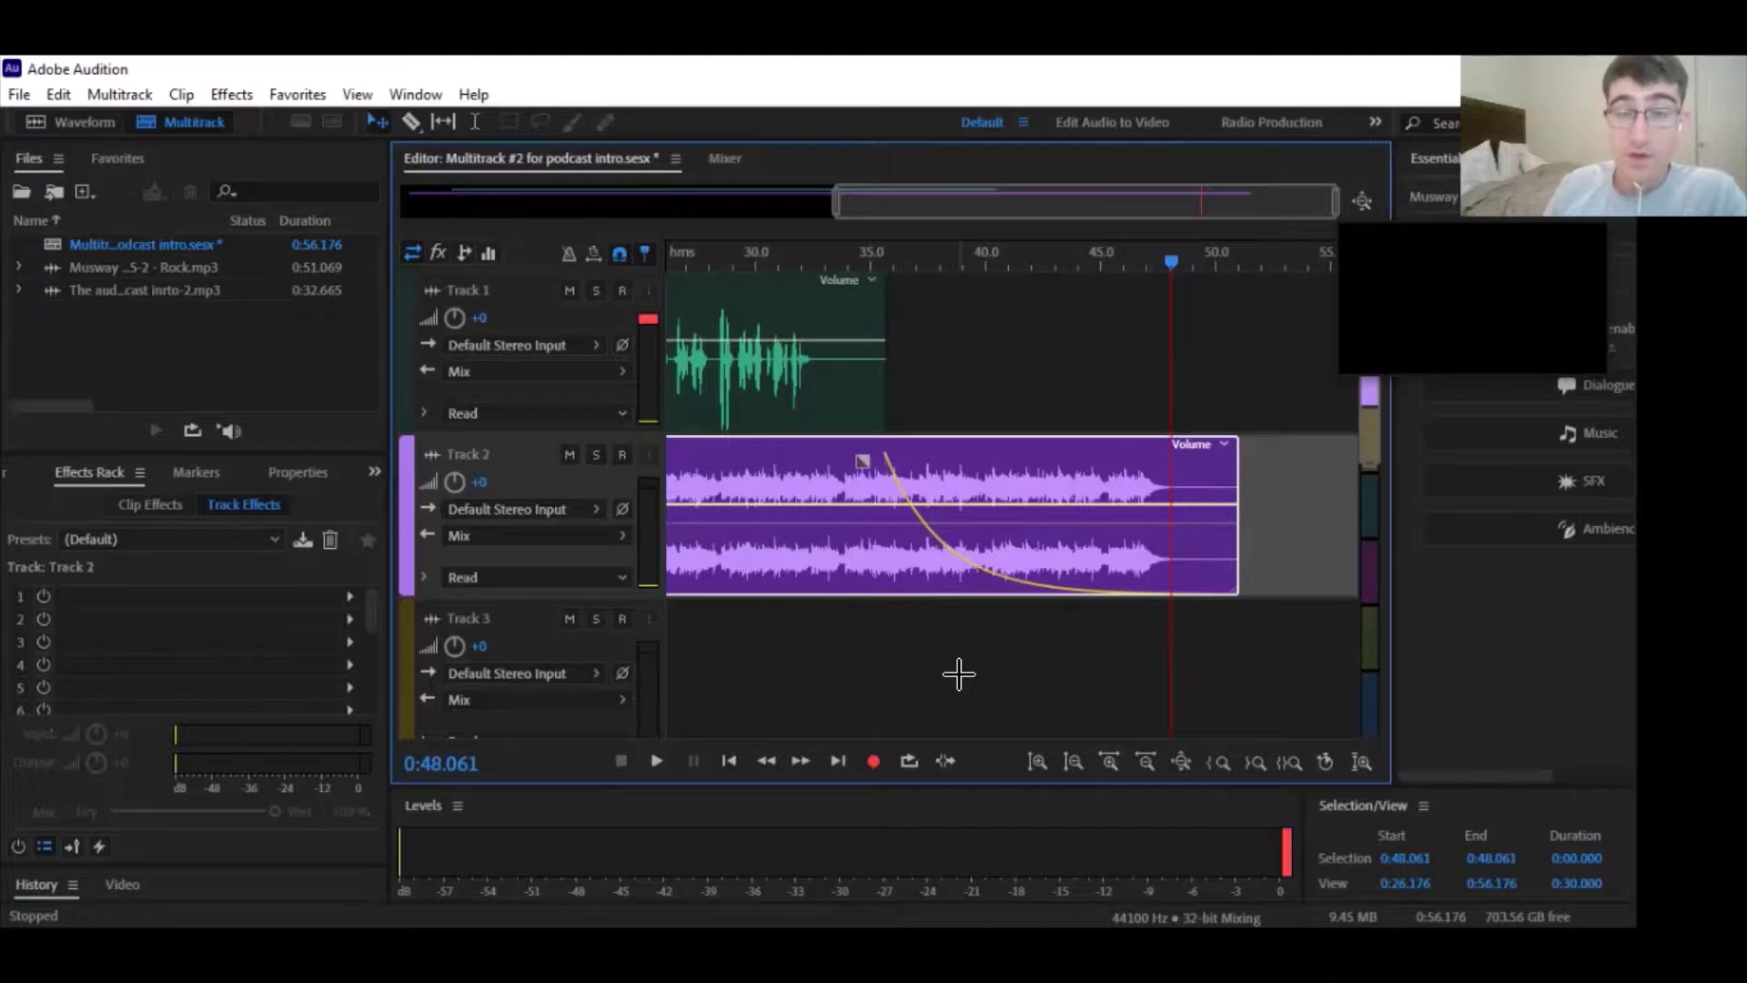
drag(1179, 268, 729, 264)
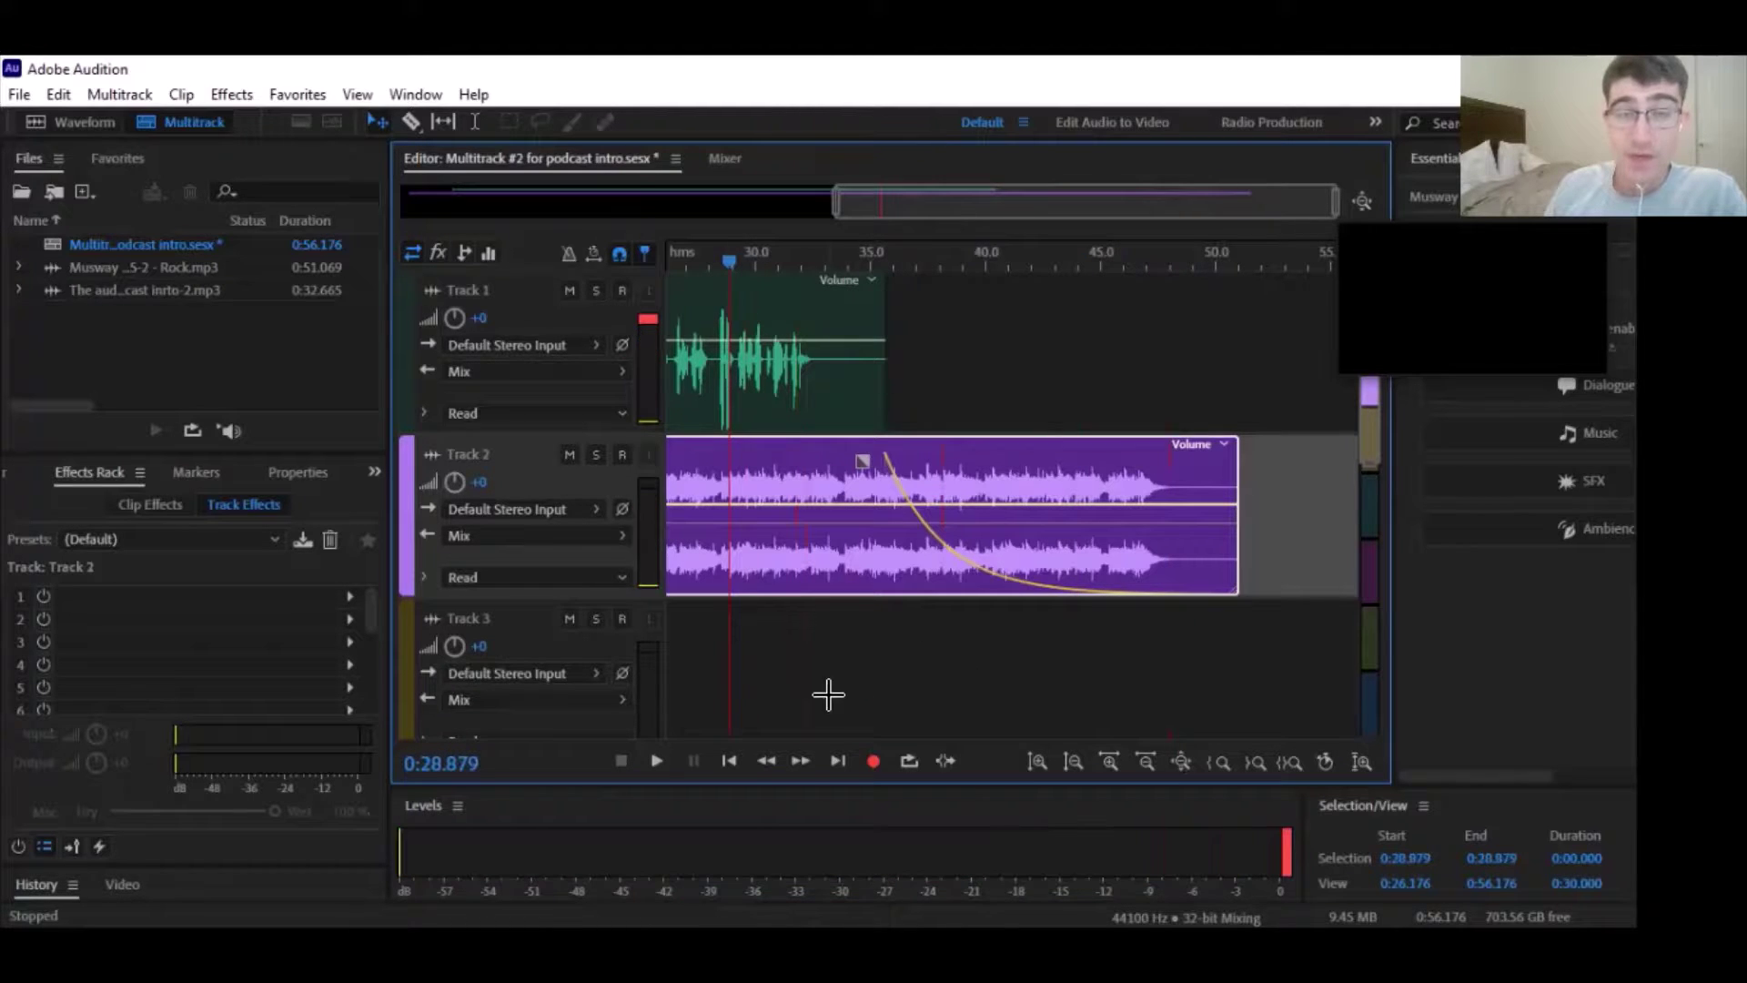
click(653, 763)
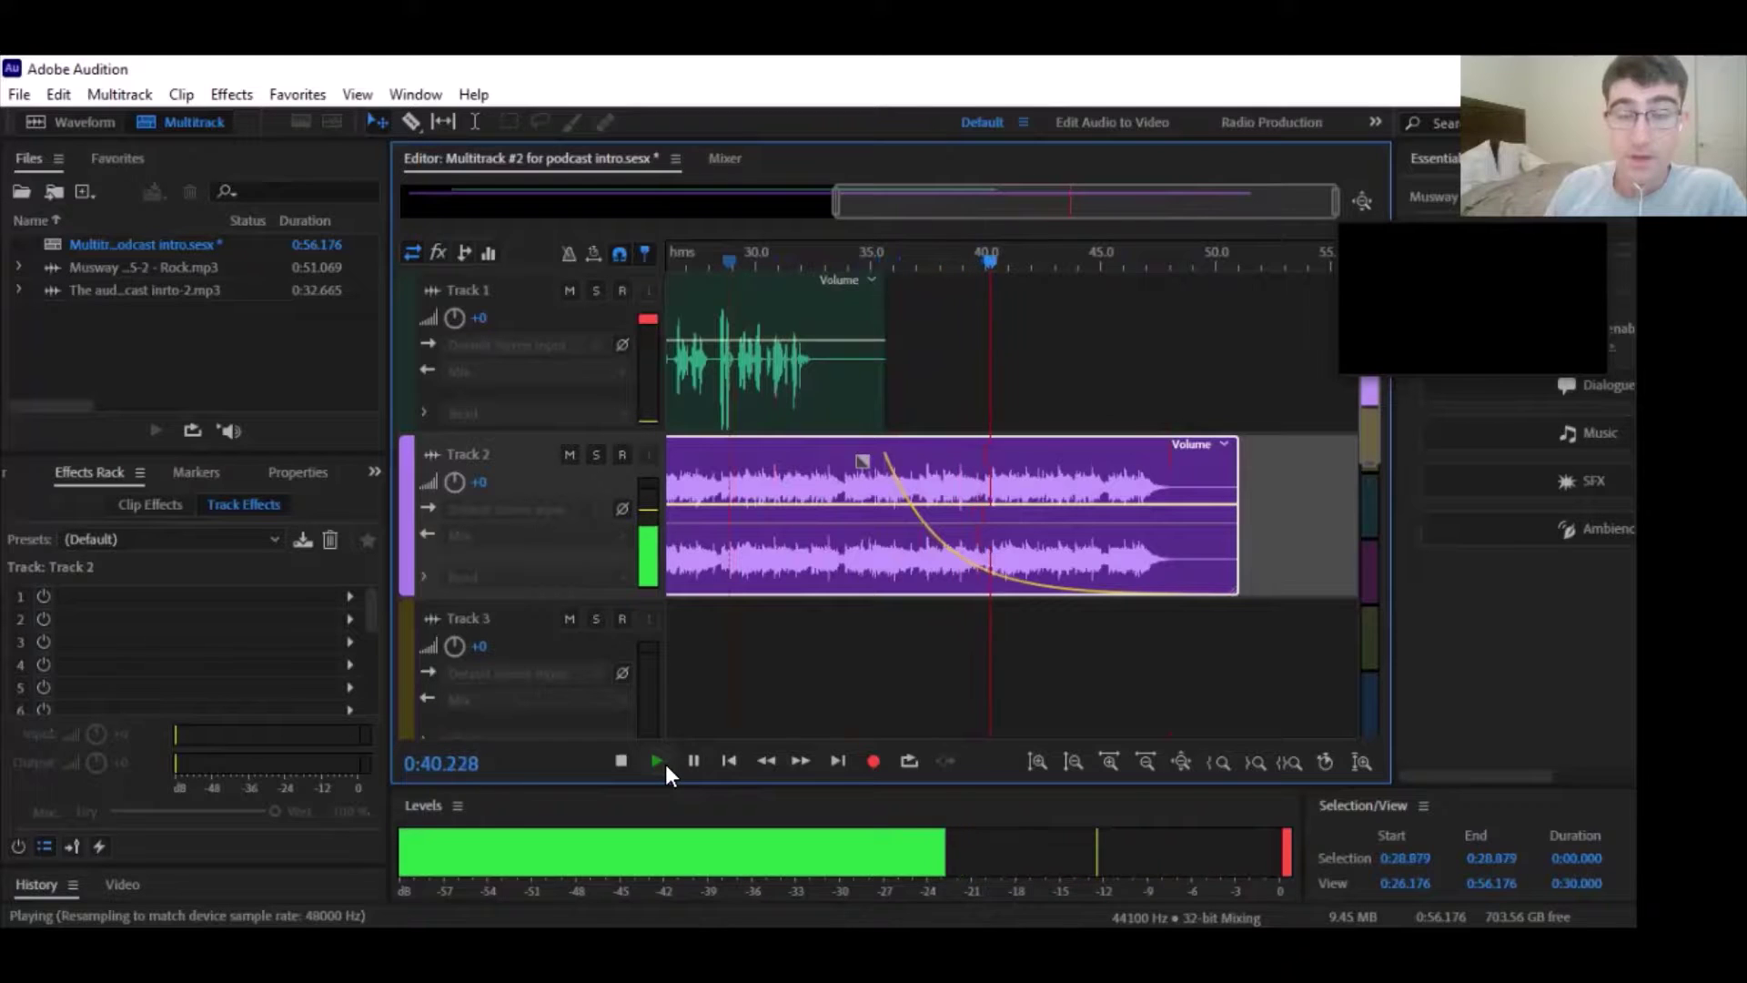
click(620, 763)
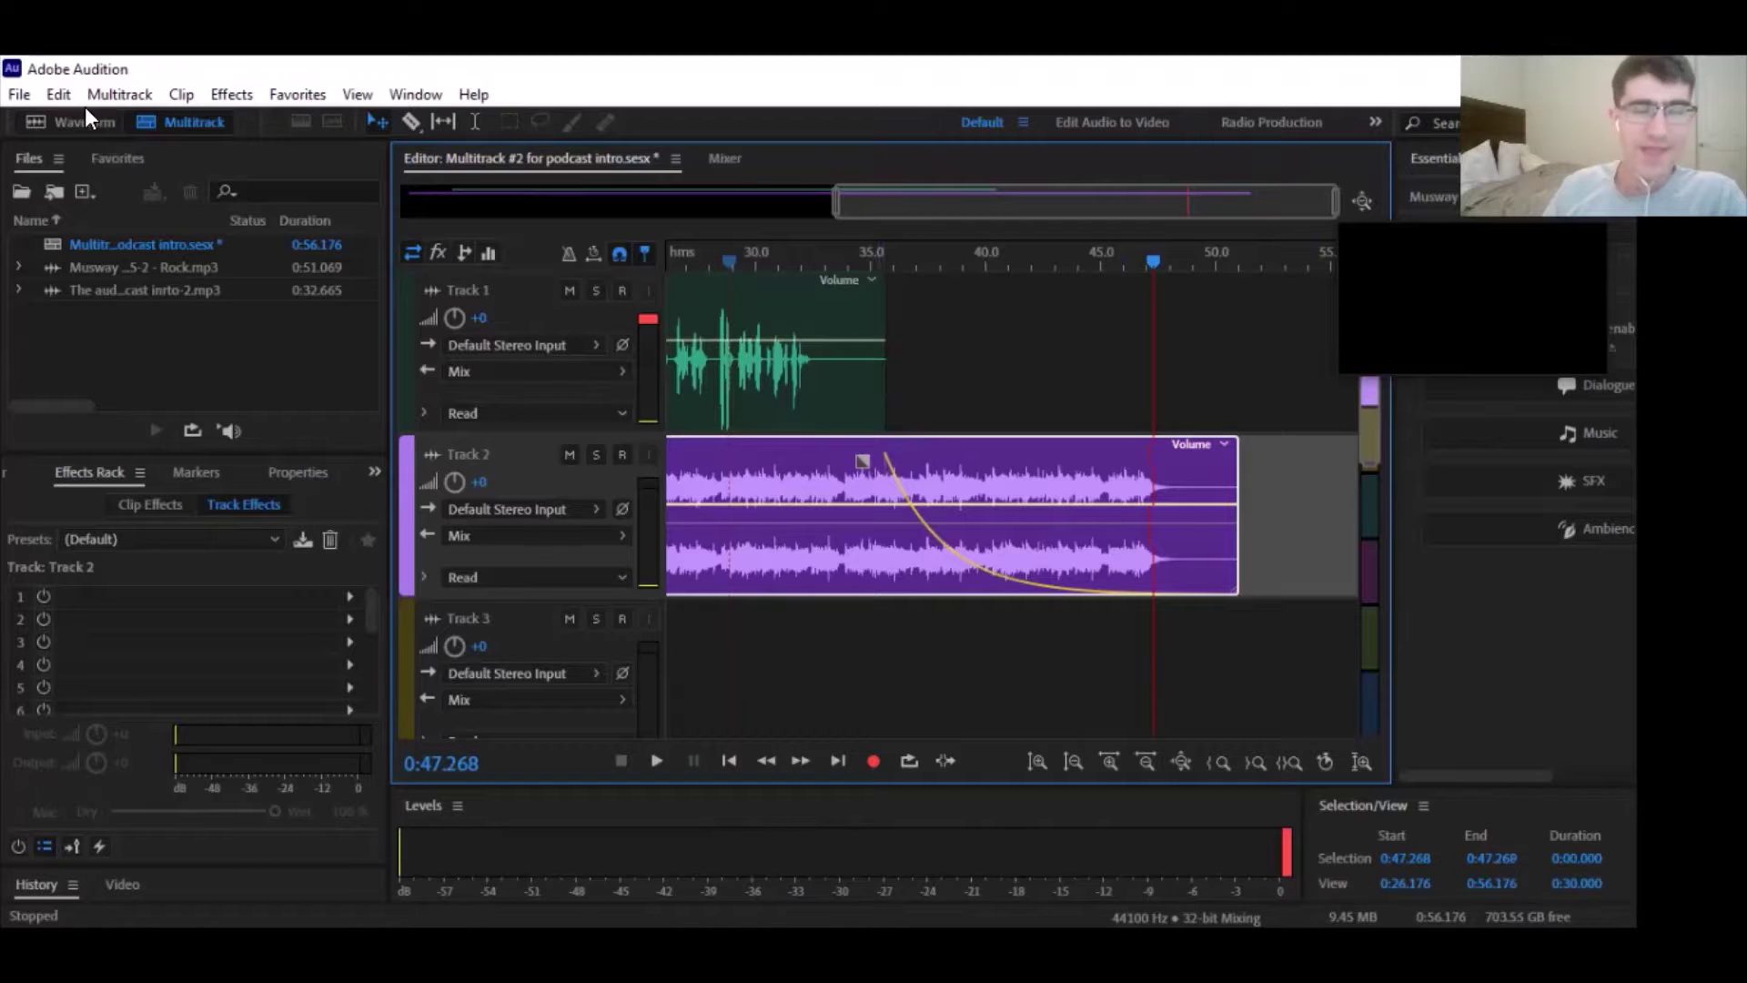
Start a Multitrack Mixdown export of the entire session
click(18, 98)
mouse_move(333, 552)
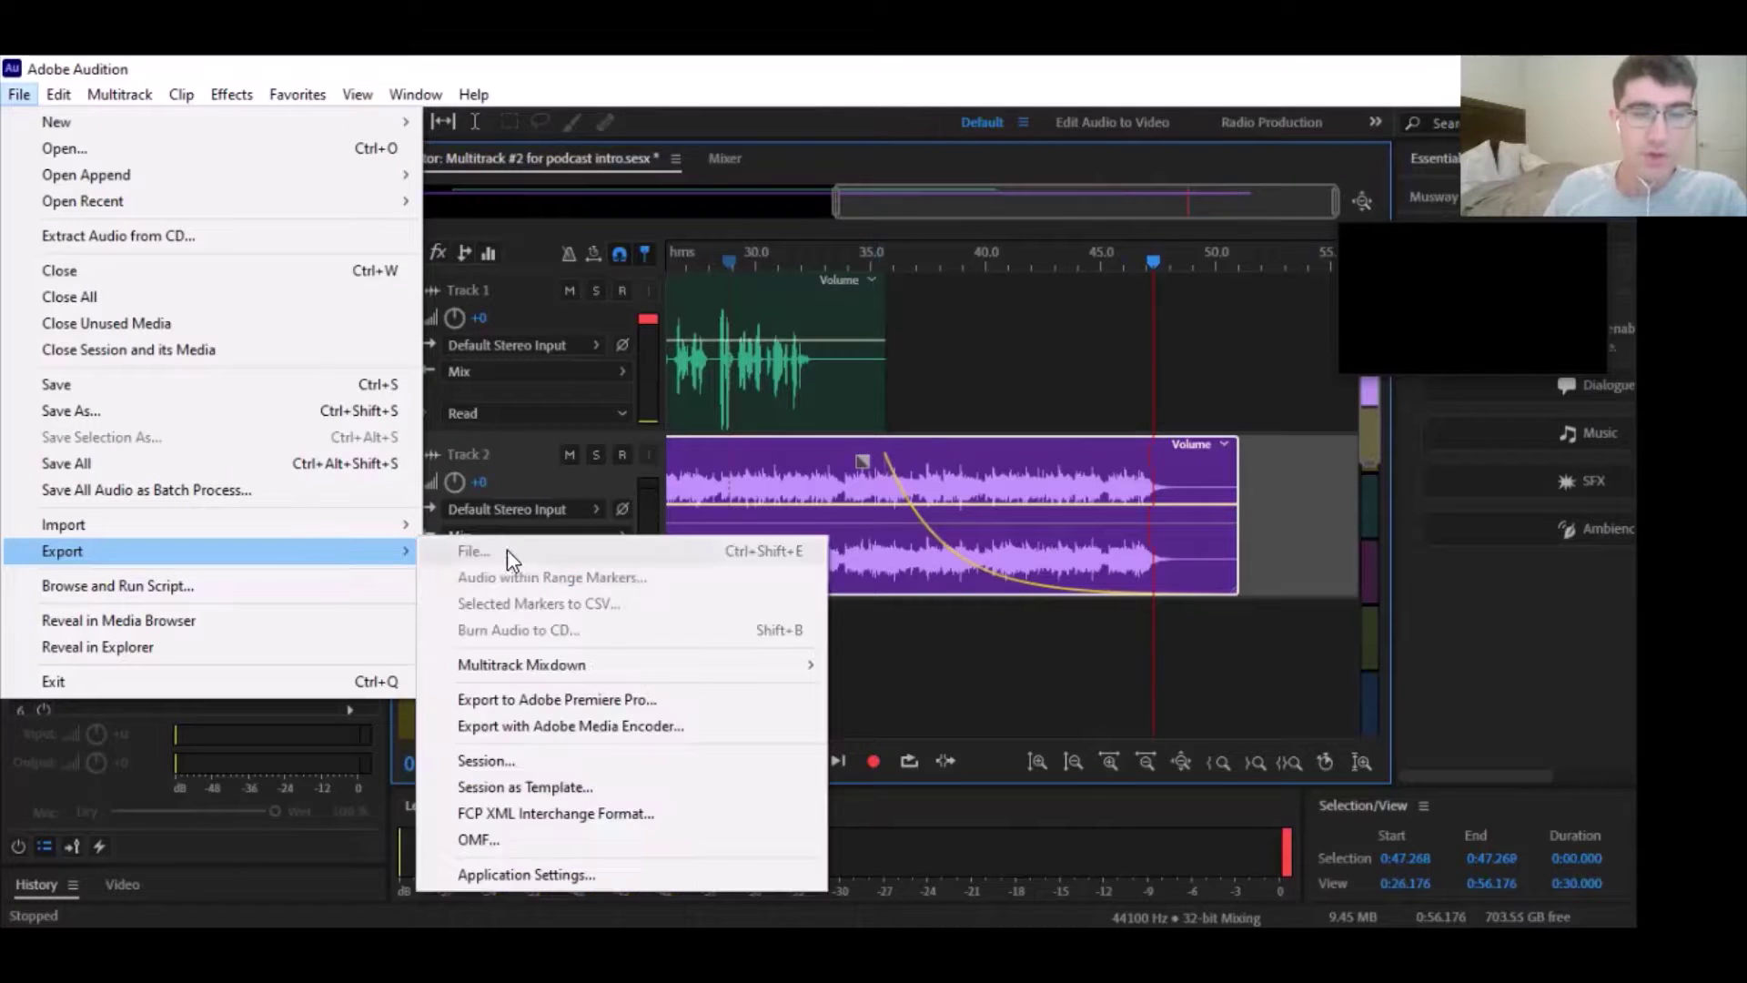
mouse_move(614, 664)
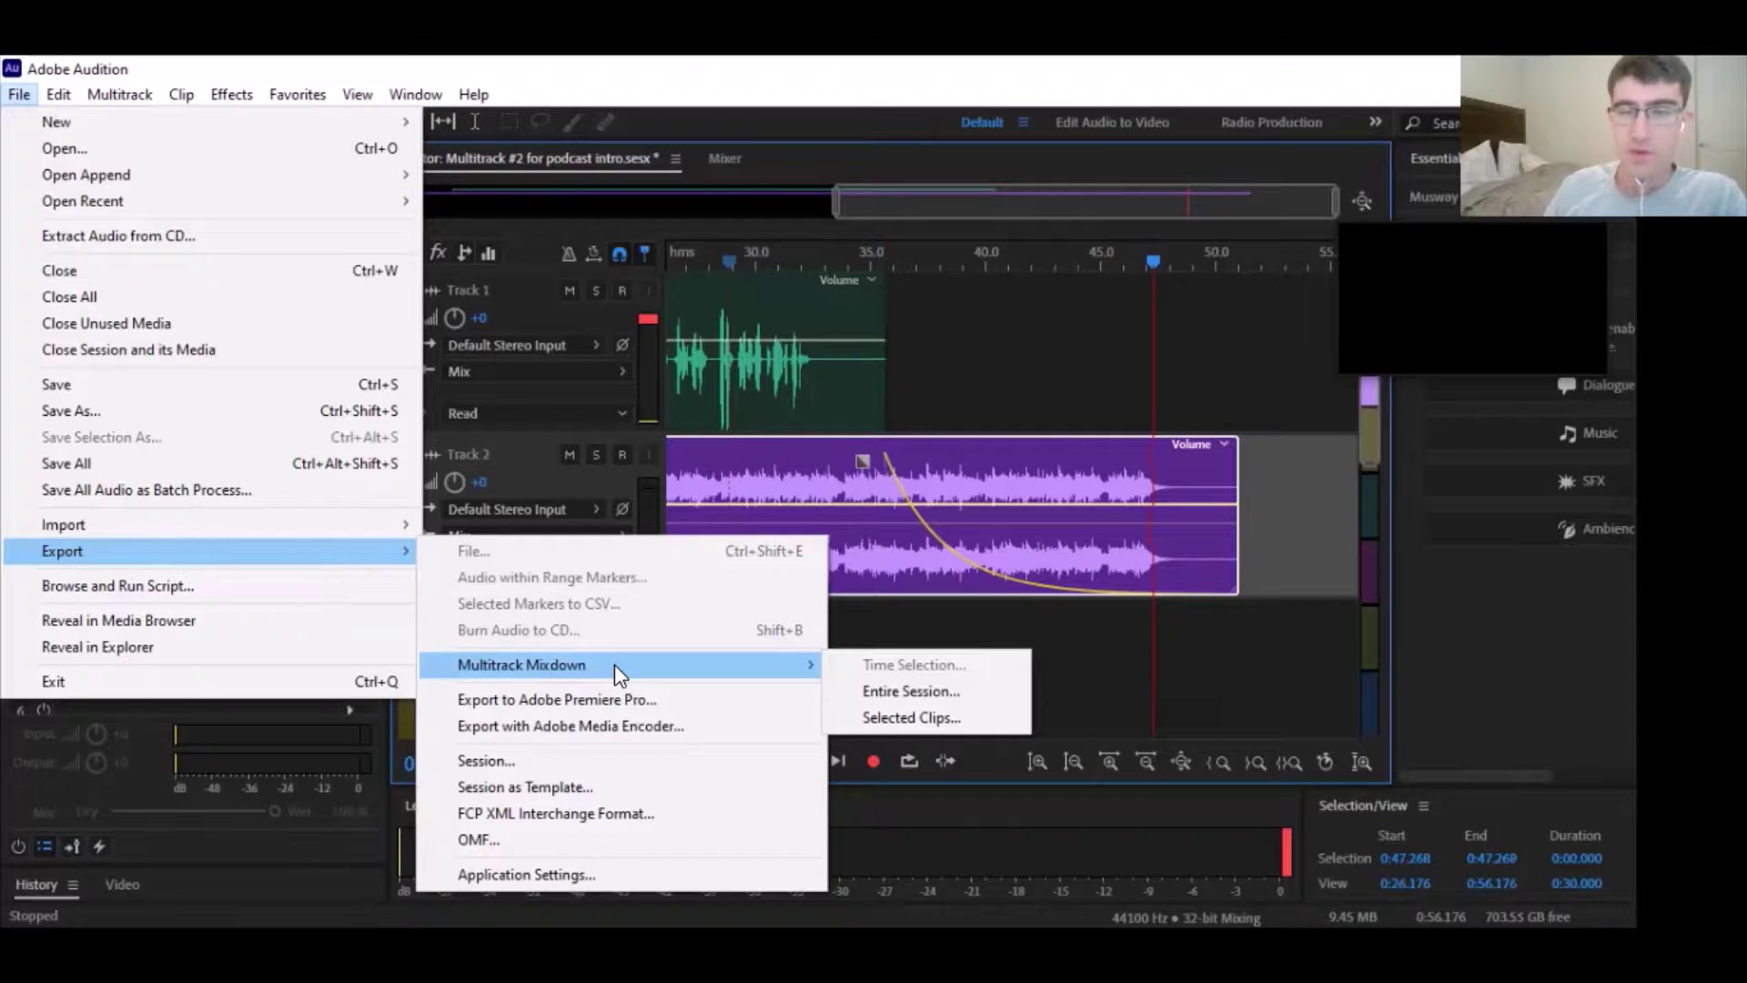
click(968, 689)
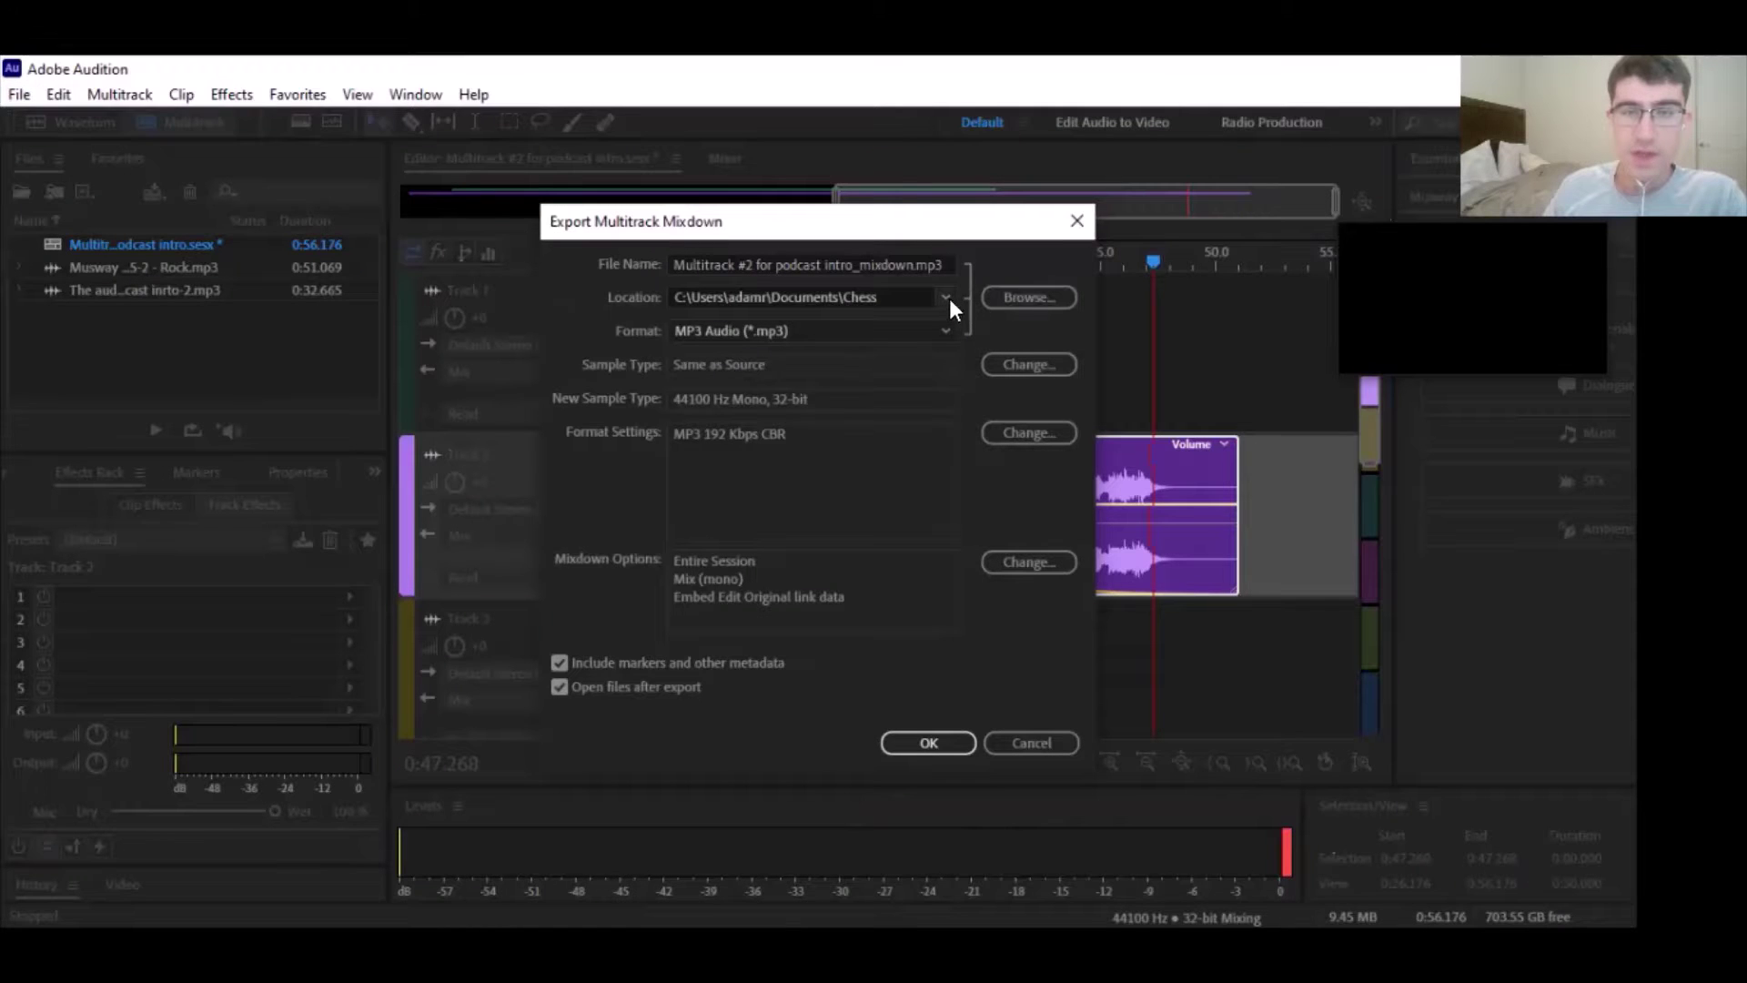
Set the mixdown's save location to the Documents > MP3 Files folder
click(1013, 300)
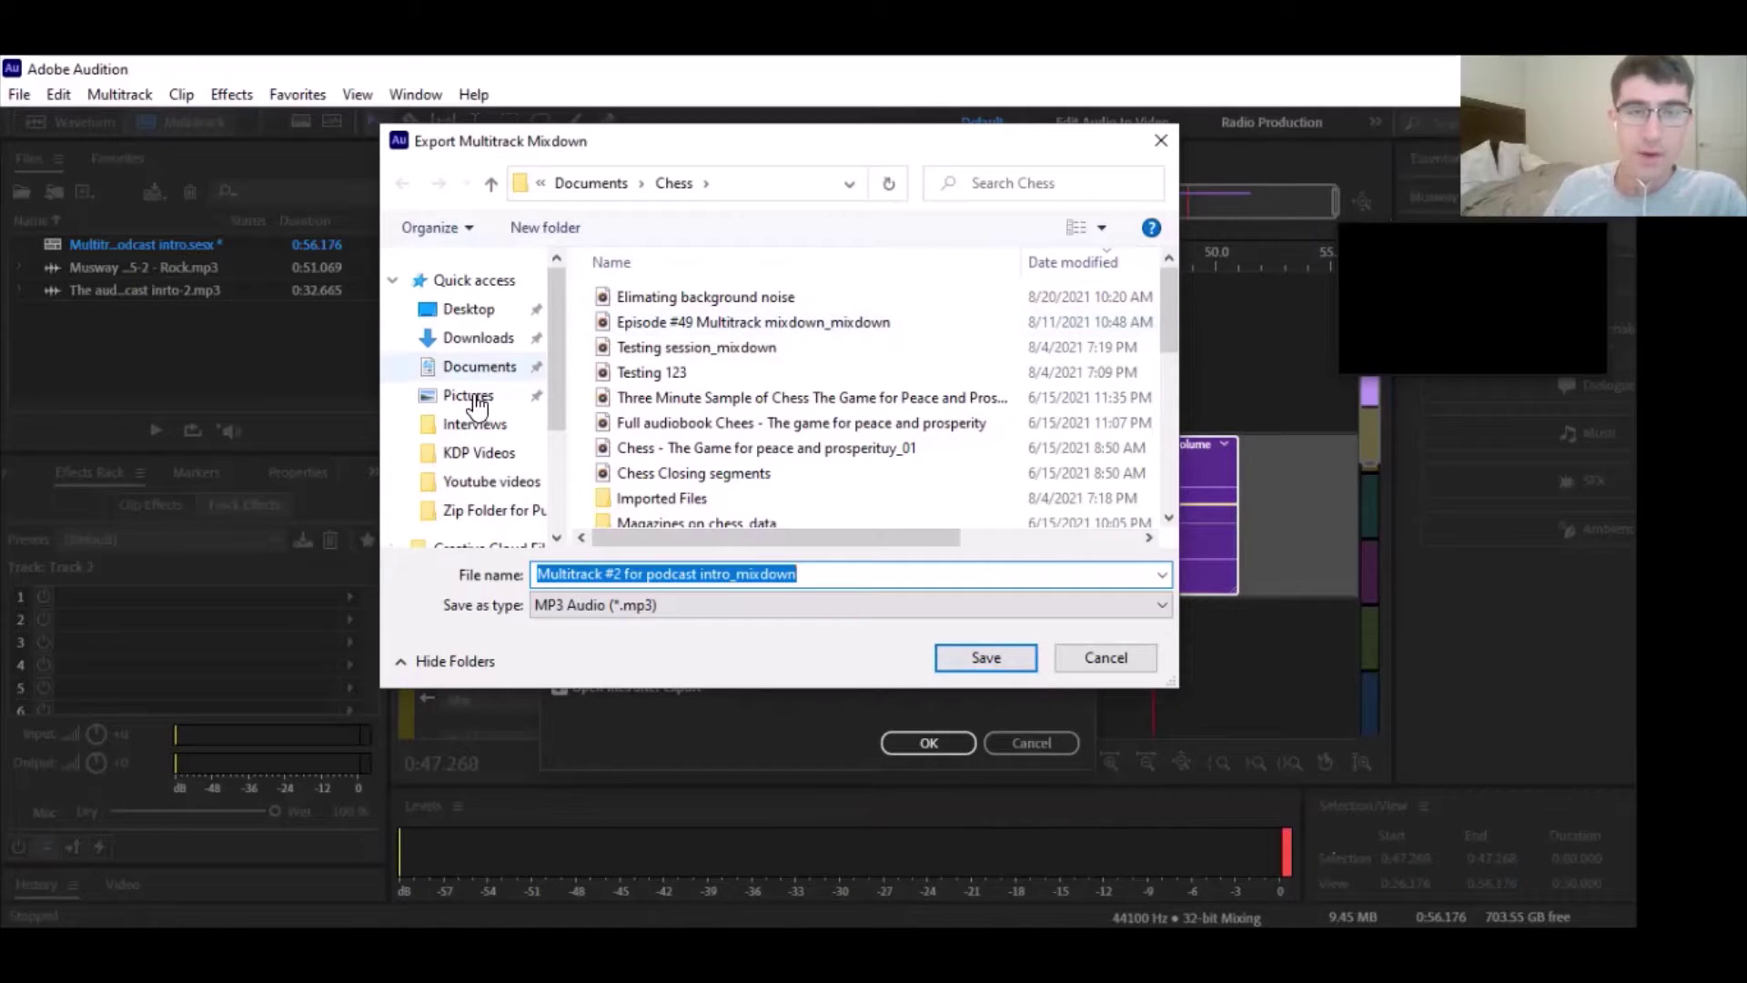
click(473, 366)
scroll(737, 373, down, 6)
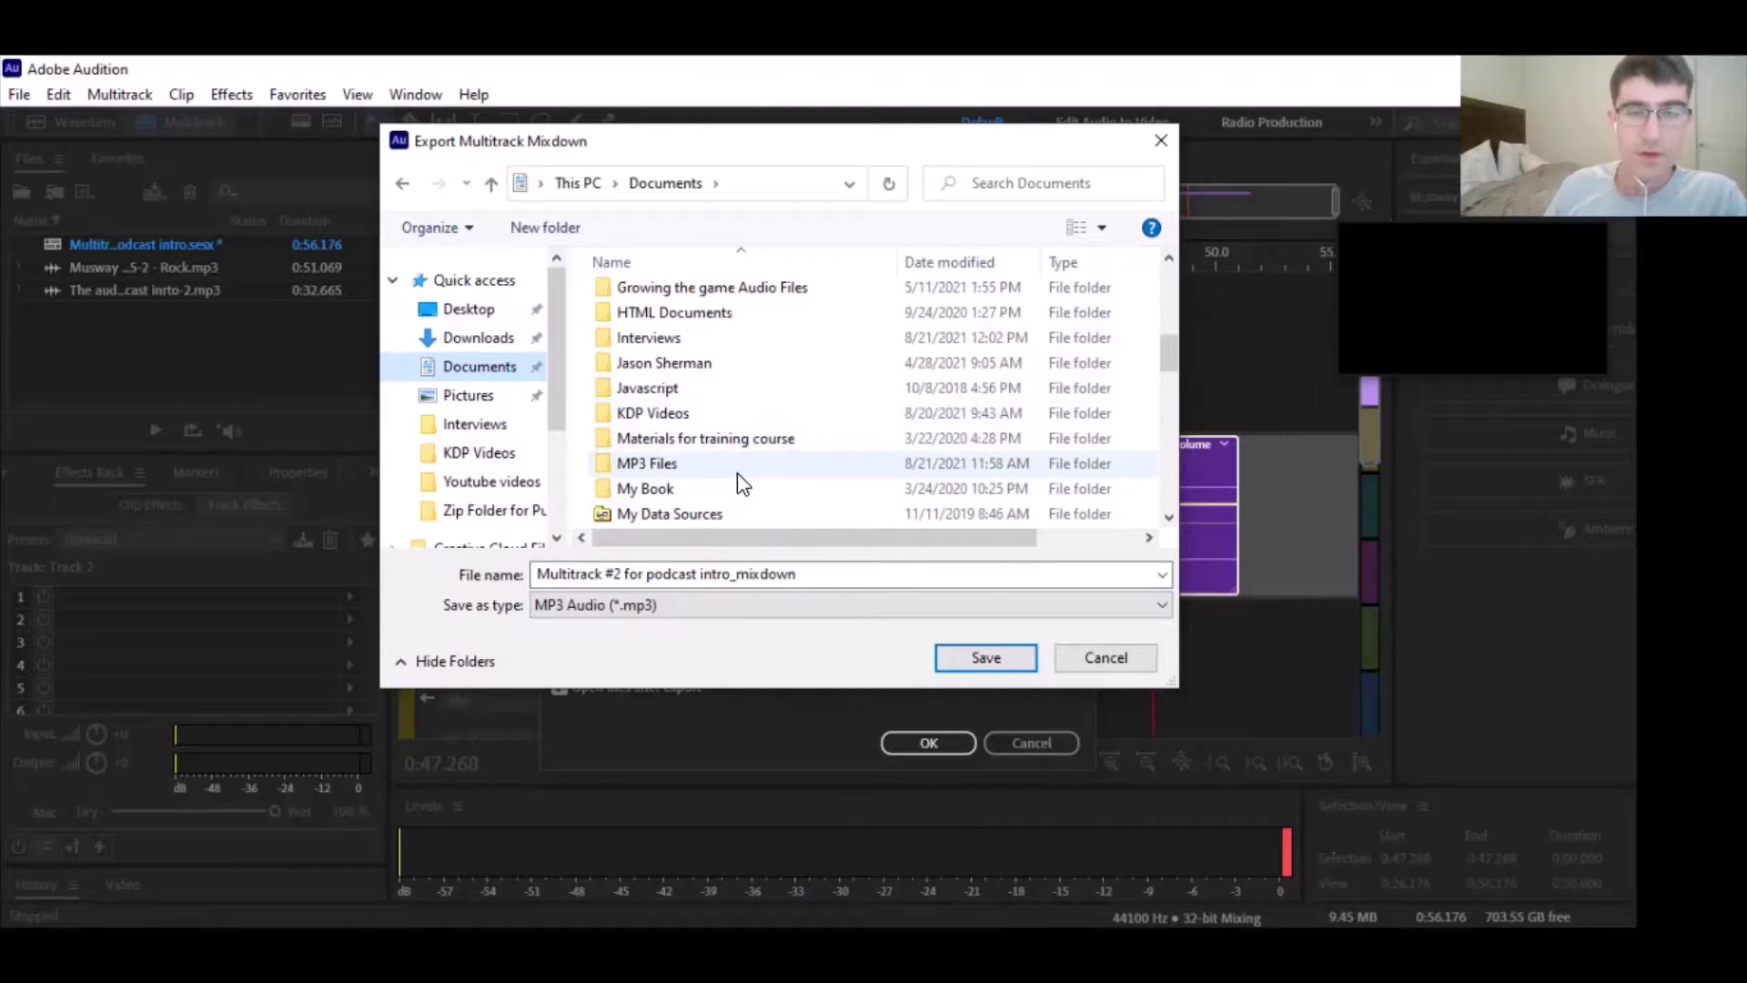
click(737, 466)
click(989, 658)
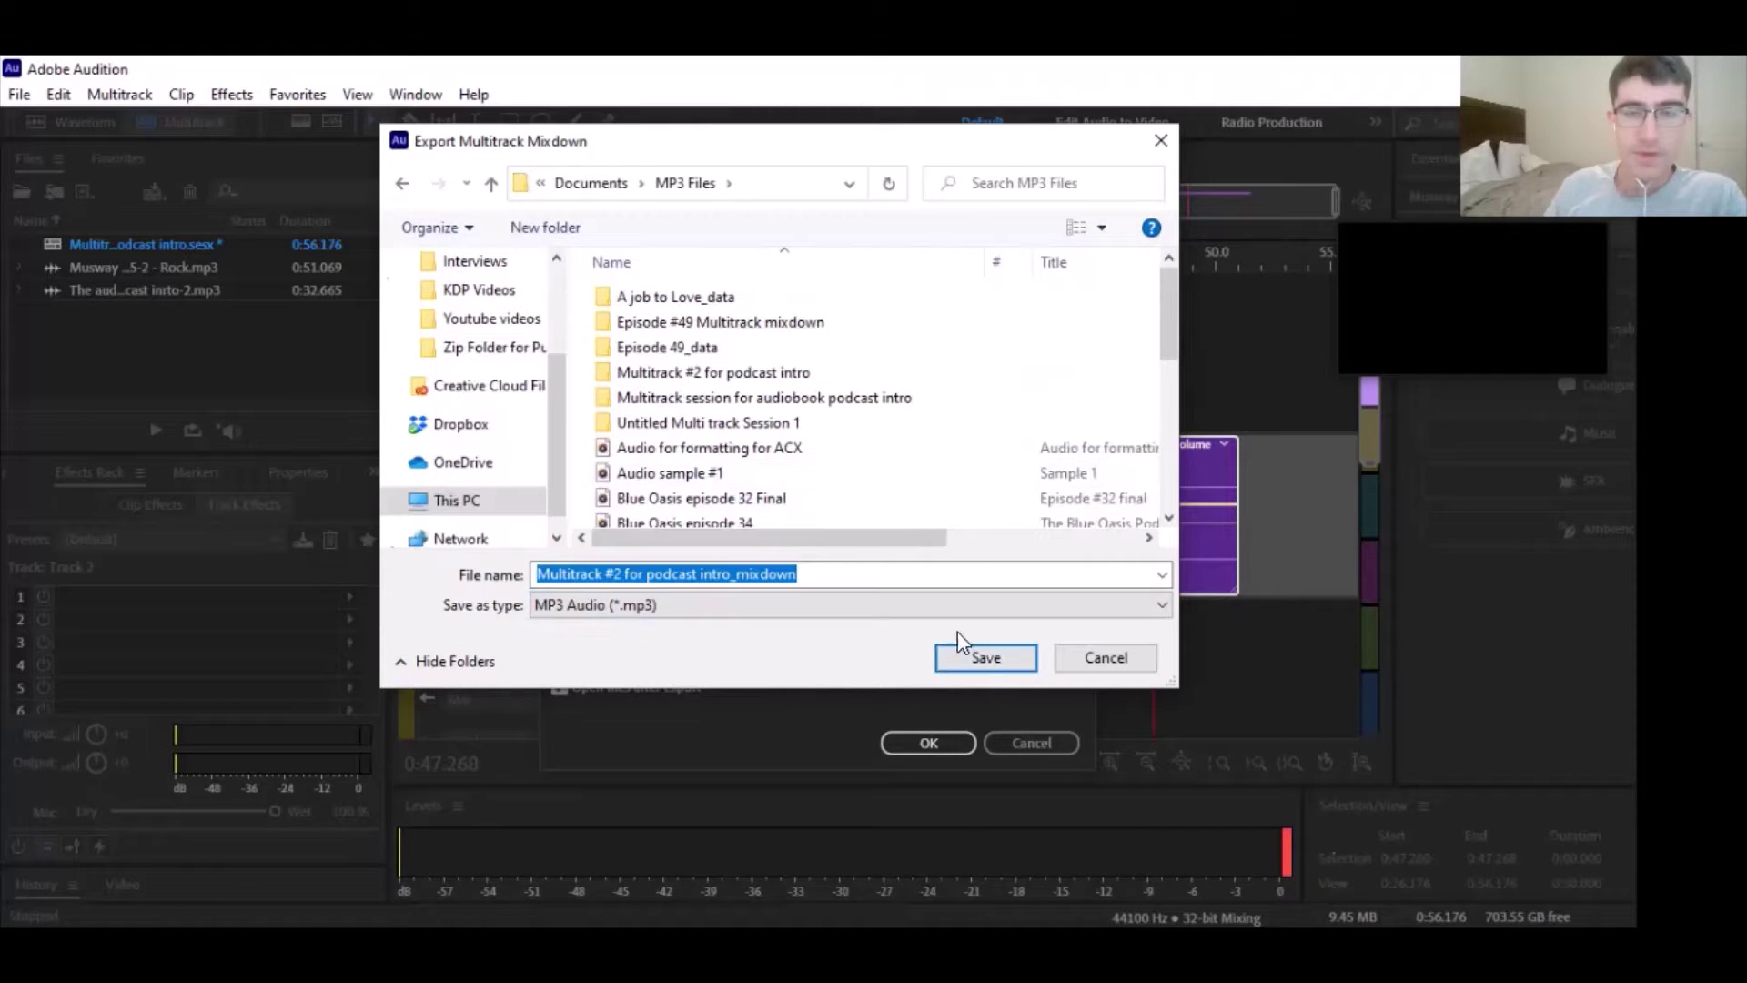
click(821, 571)
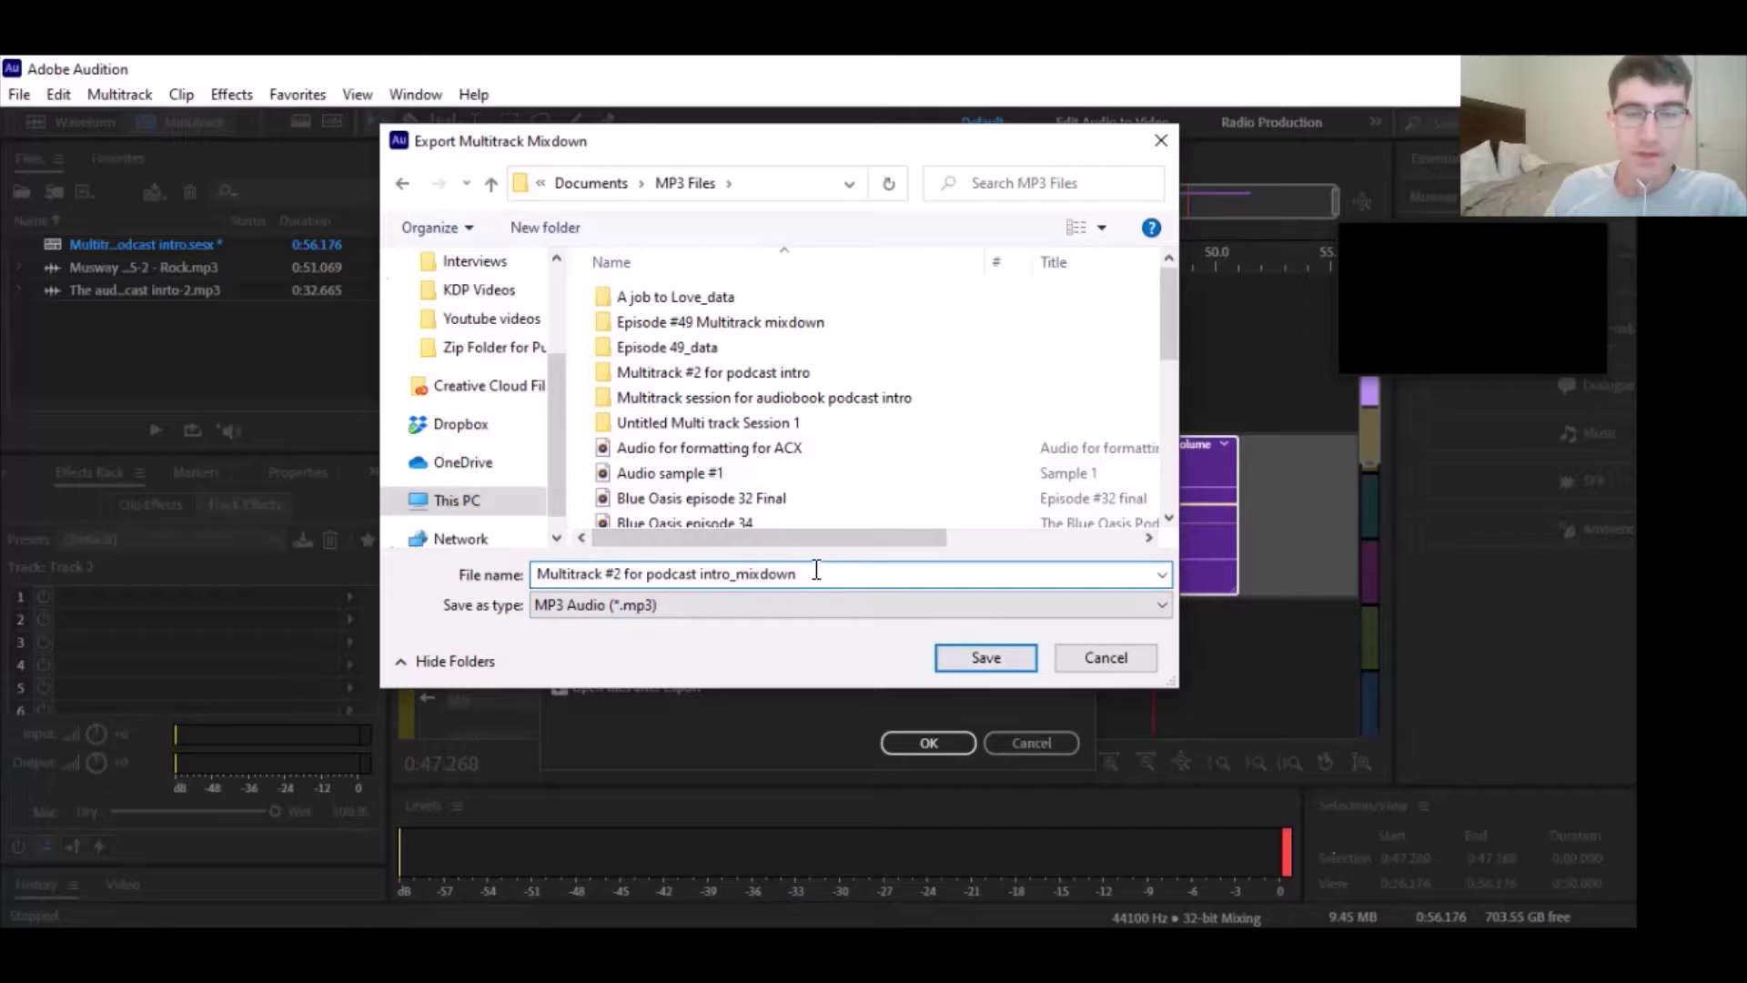
click(999, 660)
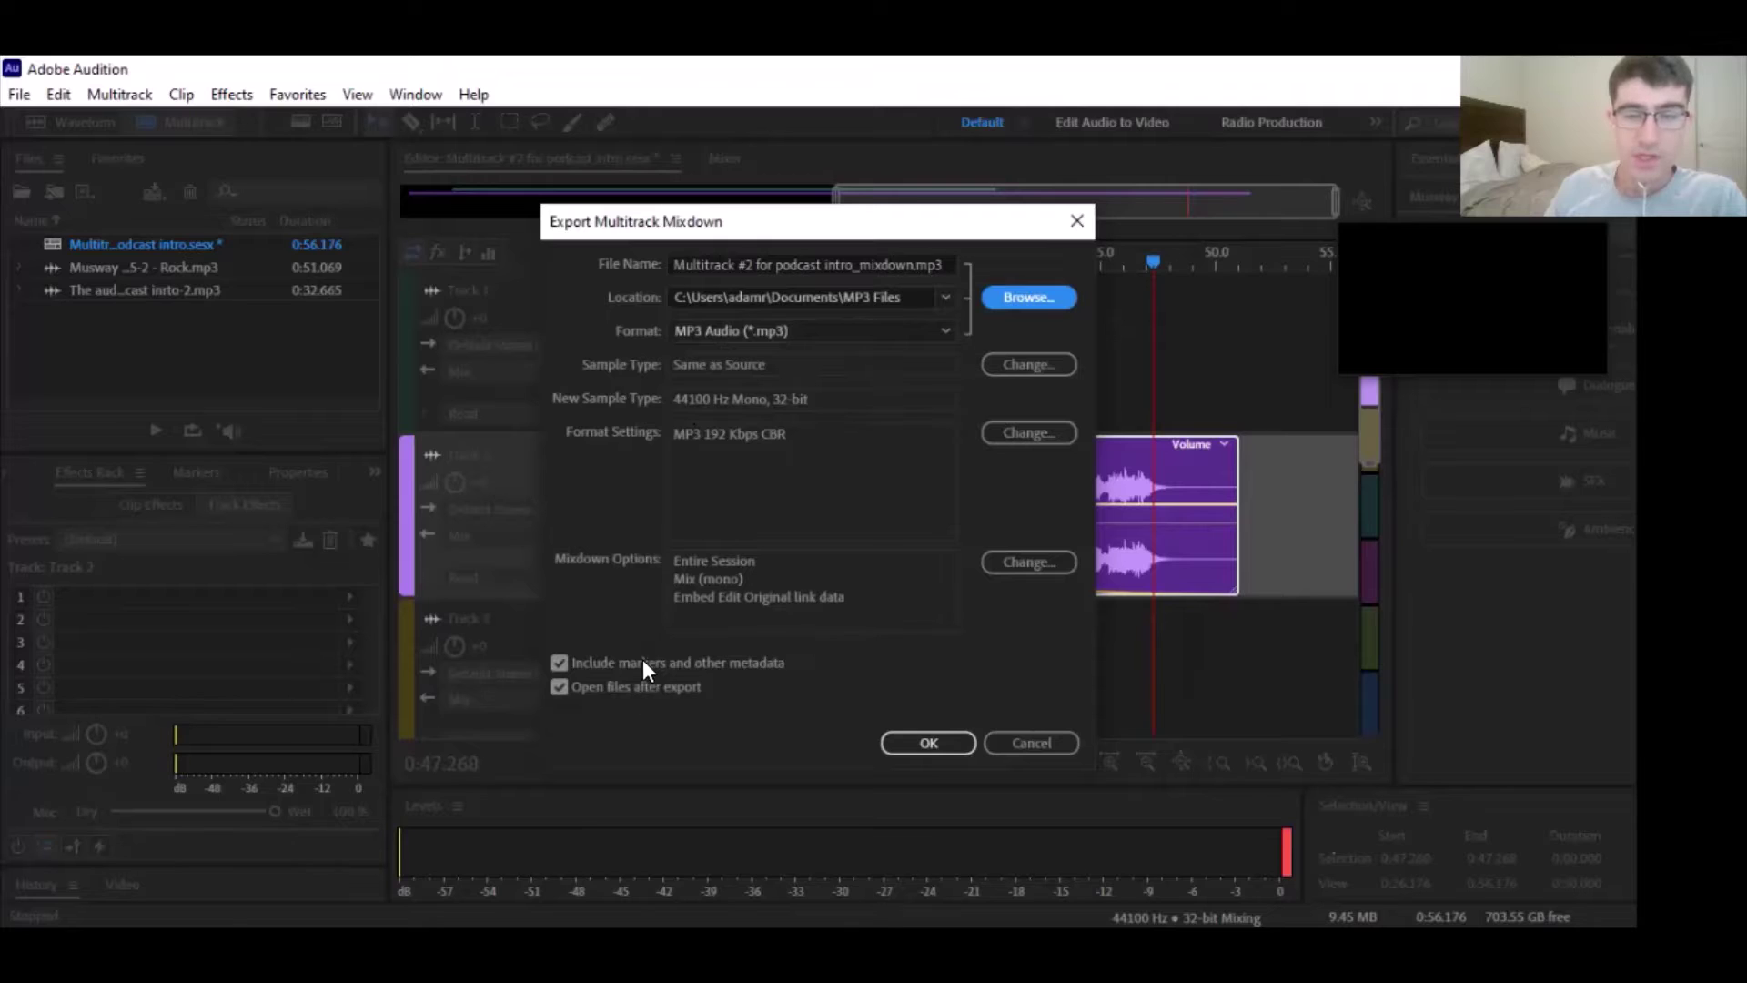
click(928, 743)
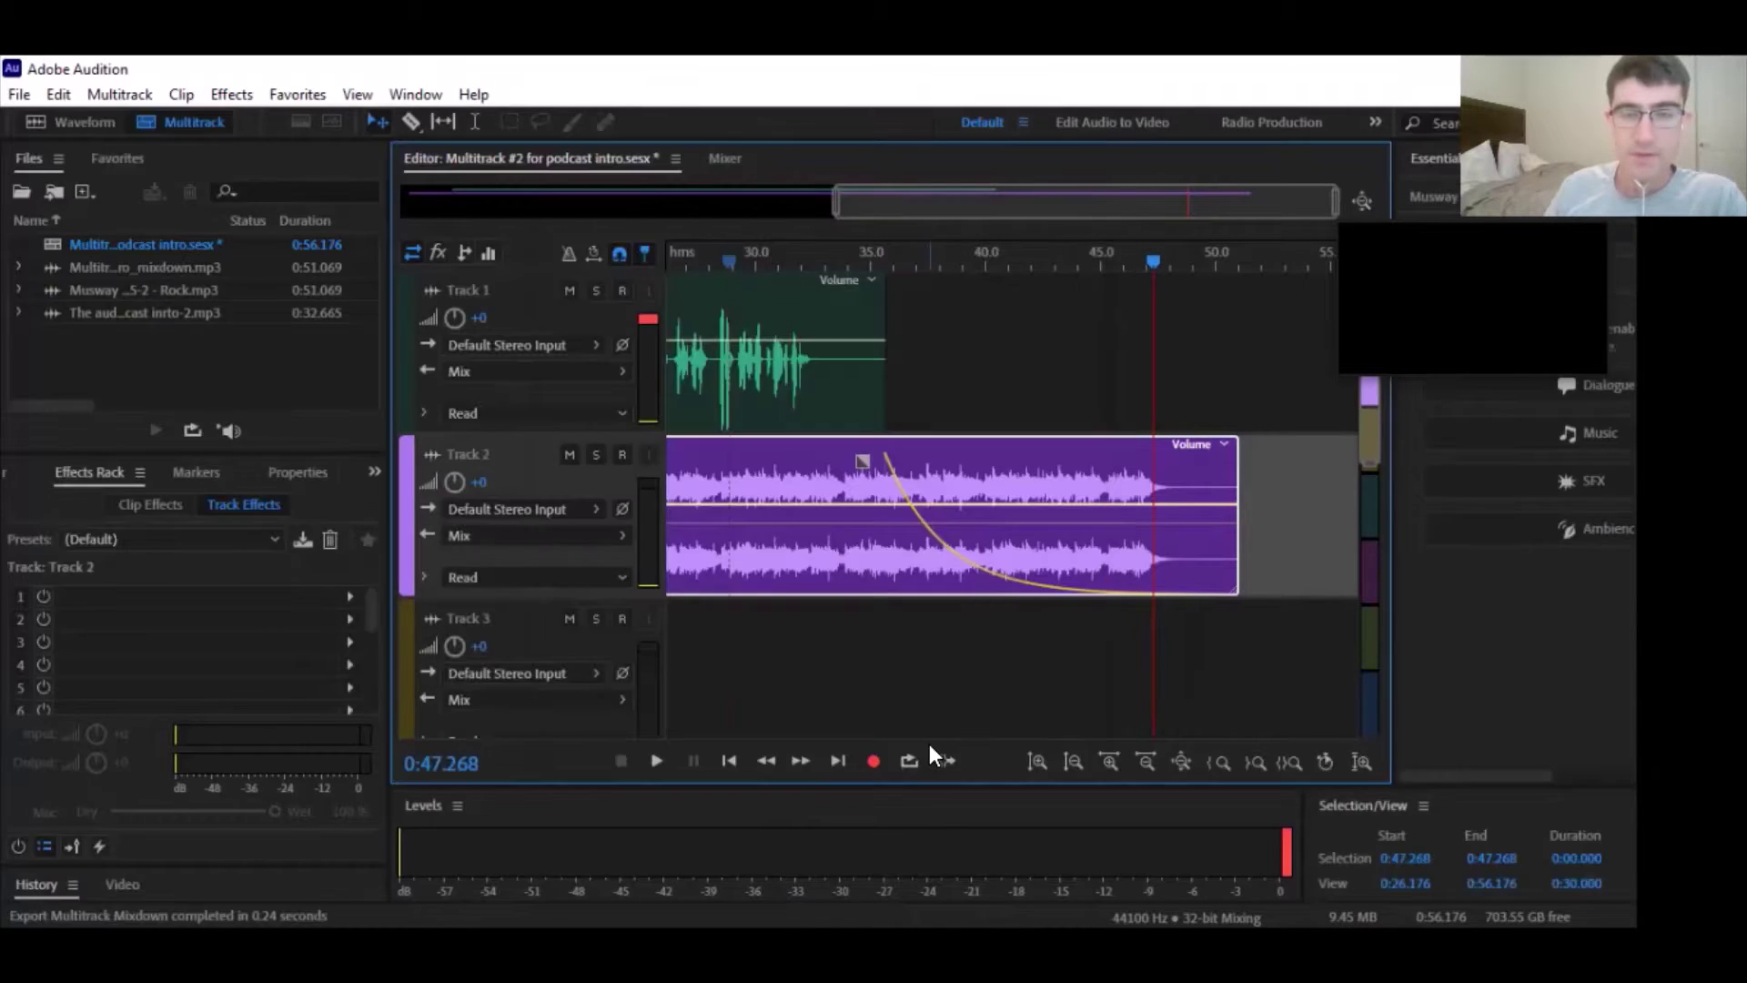